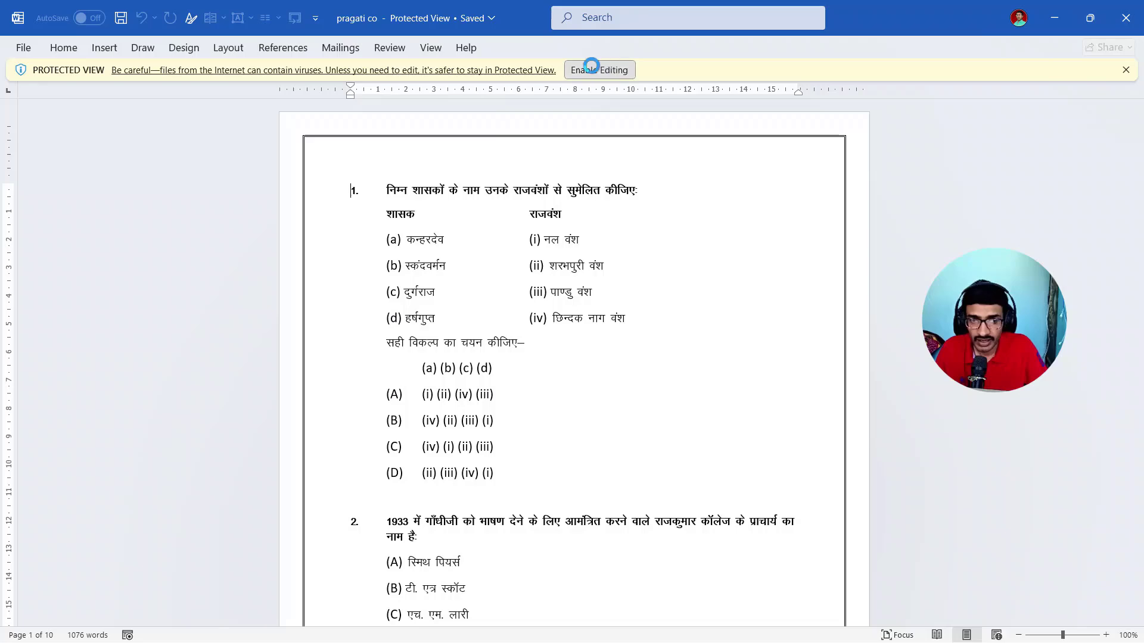
- Enable editing for the protected document
{"action": "left_click", "coordinate": [604, 70]}
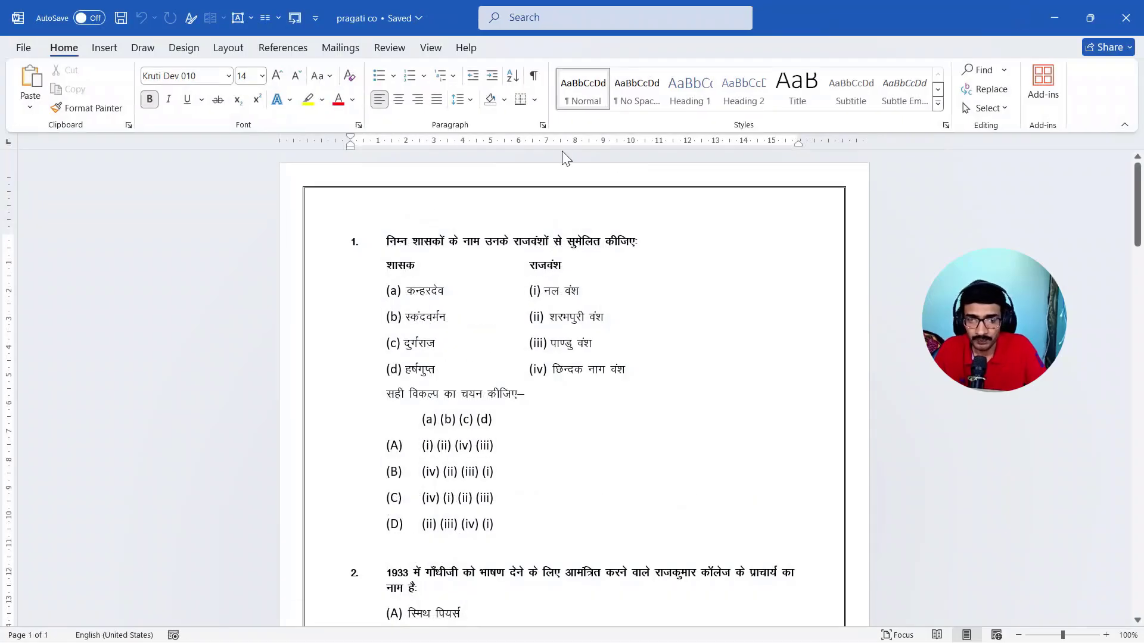
- Try the Heading 1 style on the first question line and undo the change
{"action": "left_click", "coordinate": [328, 242]}
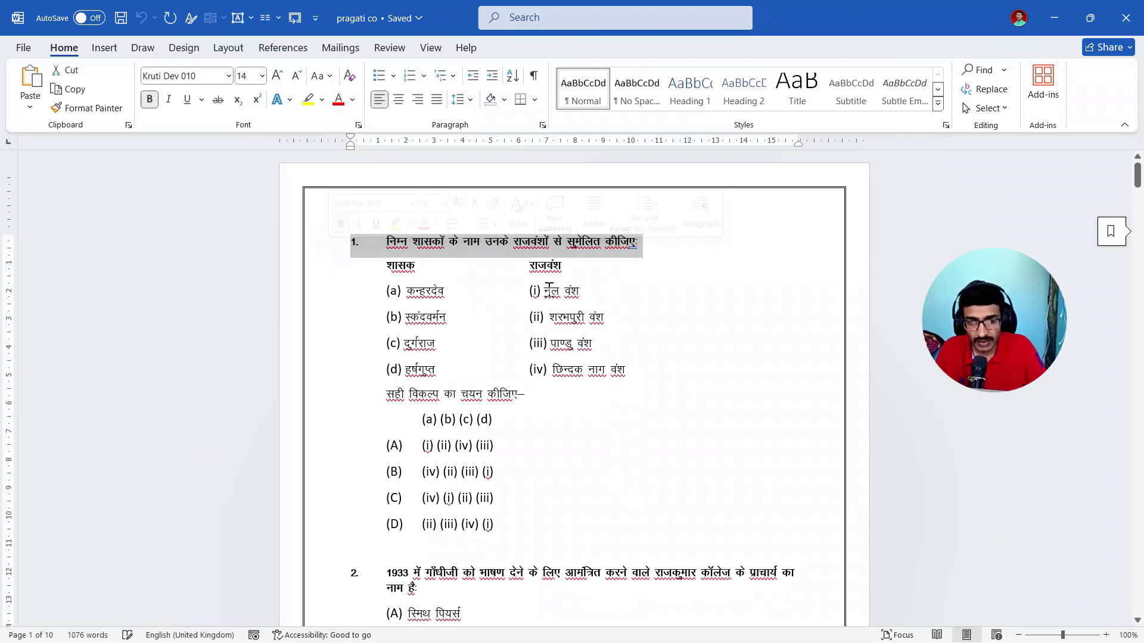
{"action": "left_click", "coordinate": [693, 93]}
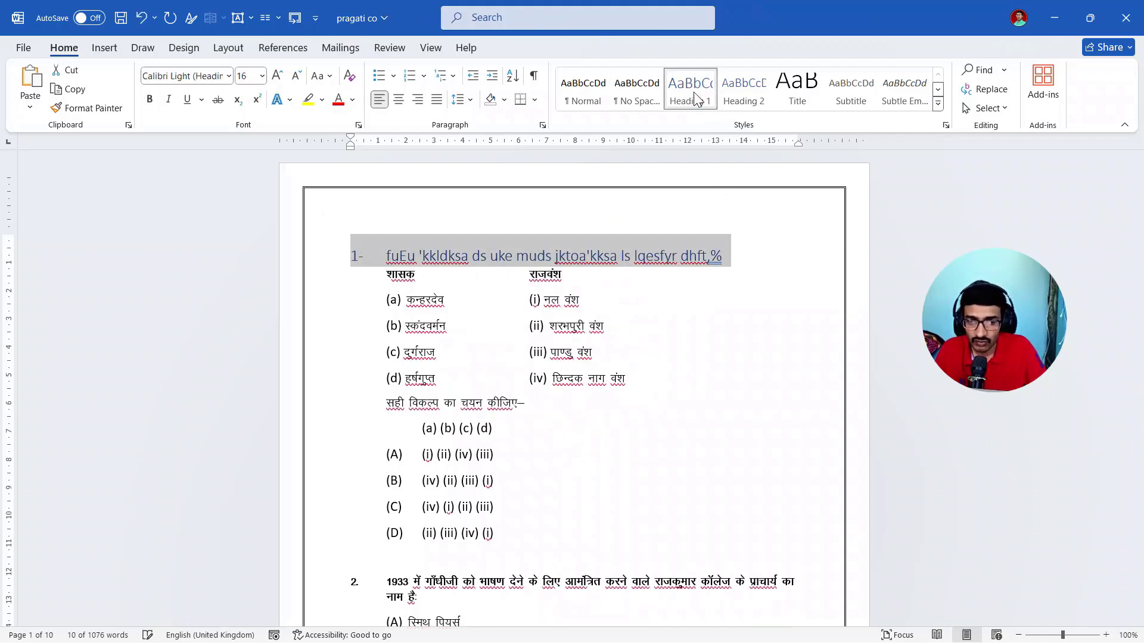
{"action": "left_click", "coordinate": [745, 257]}
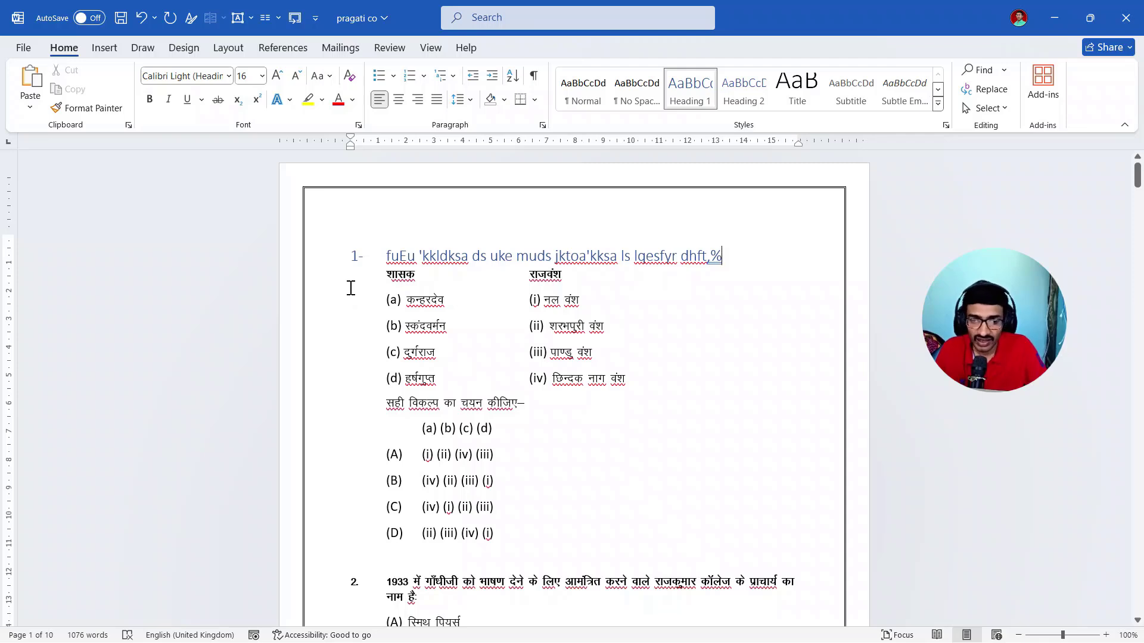
{"action": "key", "text": "ctrl+z"}
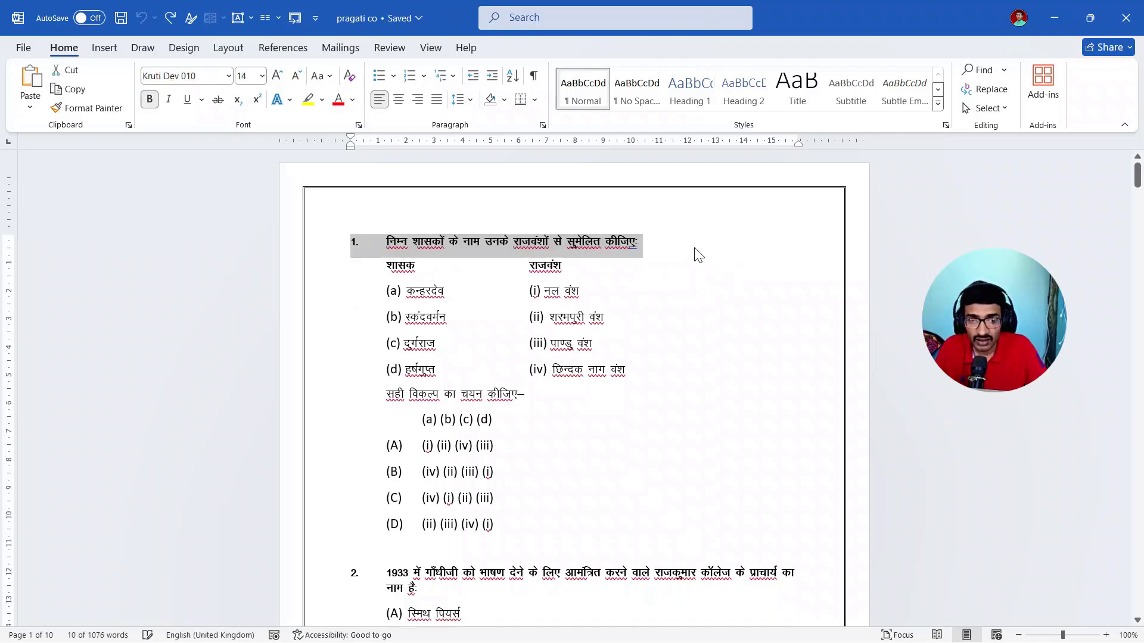
{"action": "left_click", "coordinate": [694, 247]}
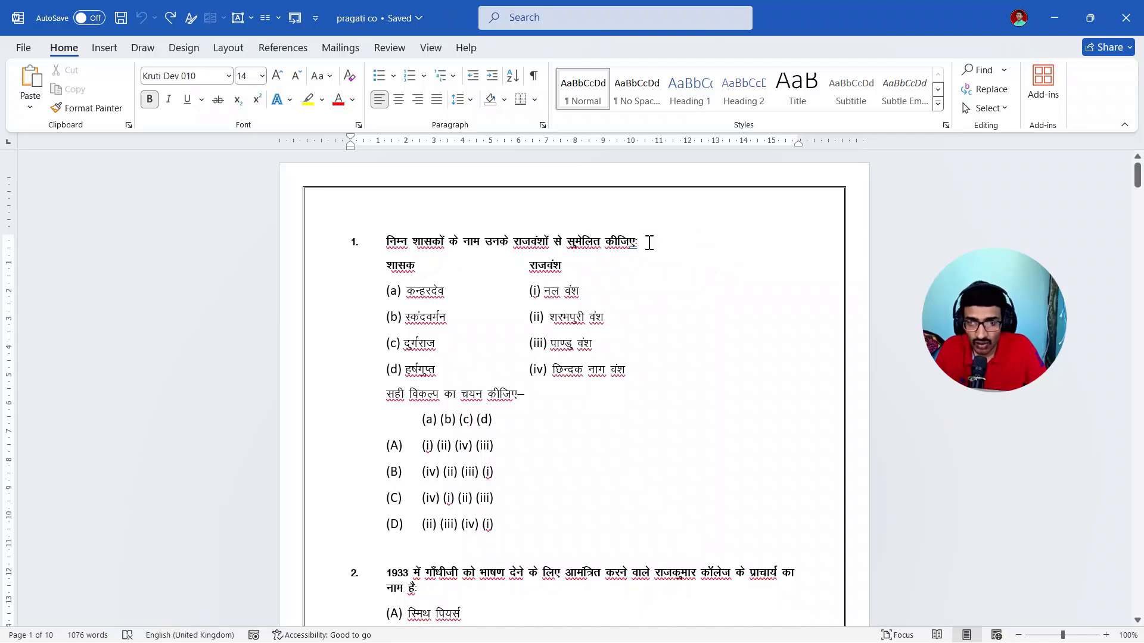
{"action": "left_click", "coordinate": [208, 76]}
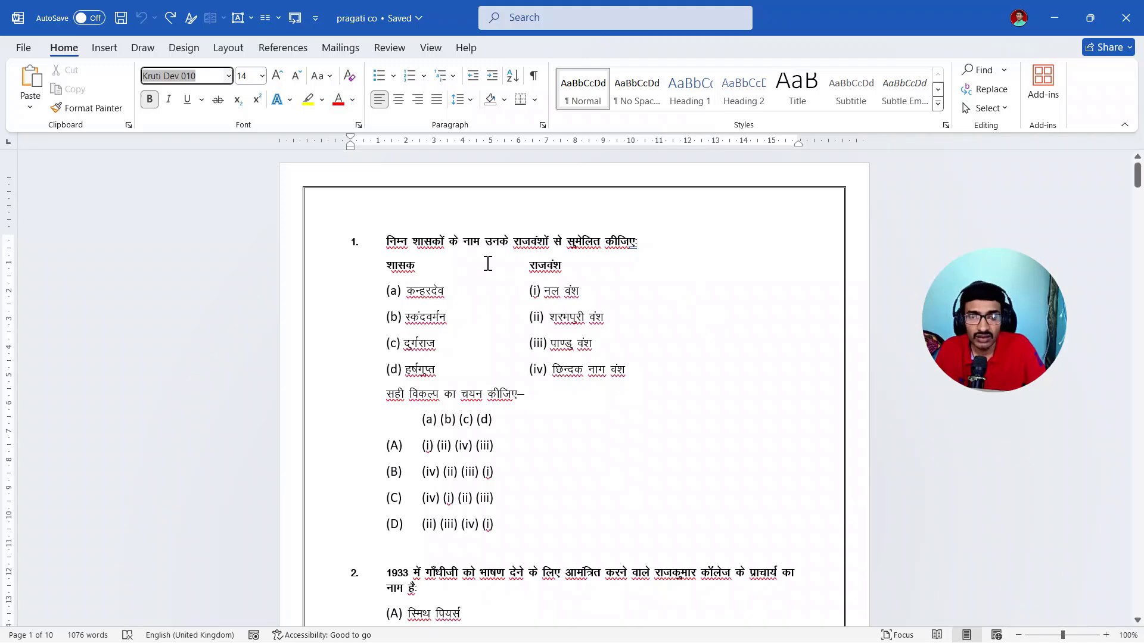
{"action": "left_click", "coordinate": [697, 308]}
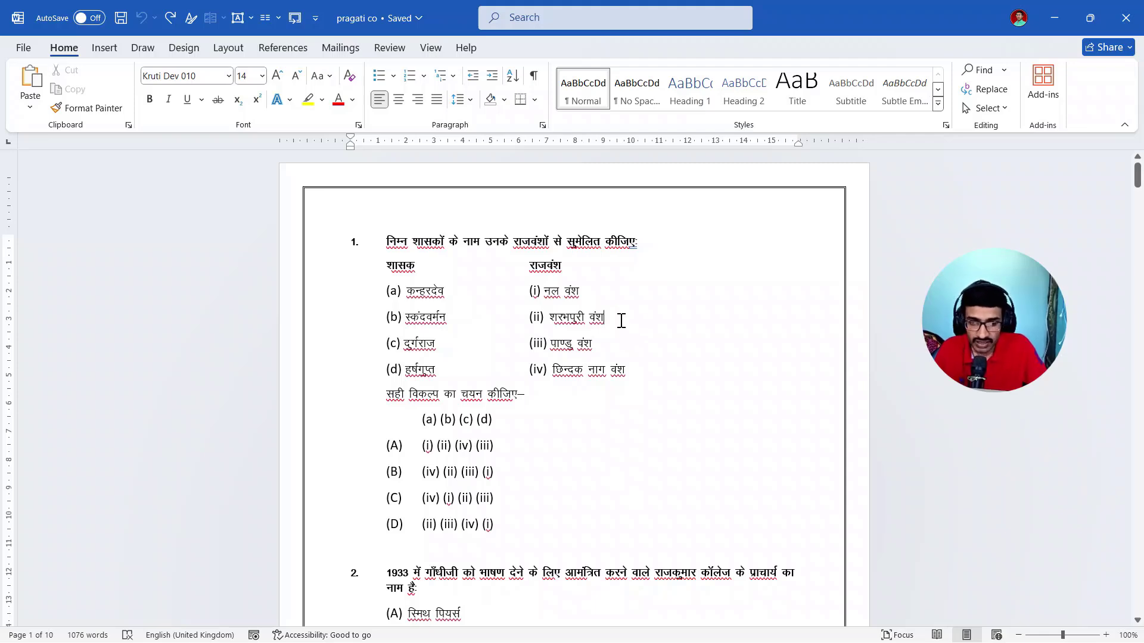
{"action": "left_click", "coordinate": [327, 249]}
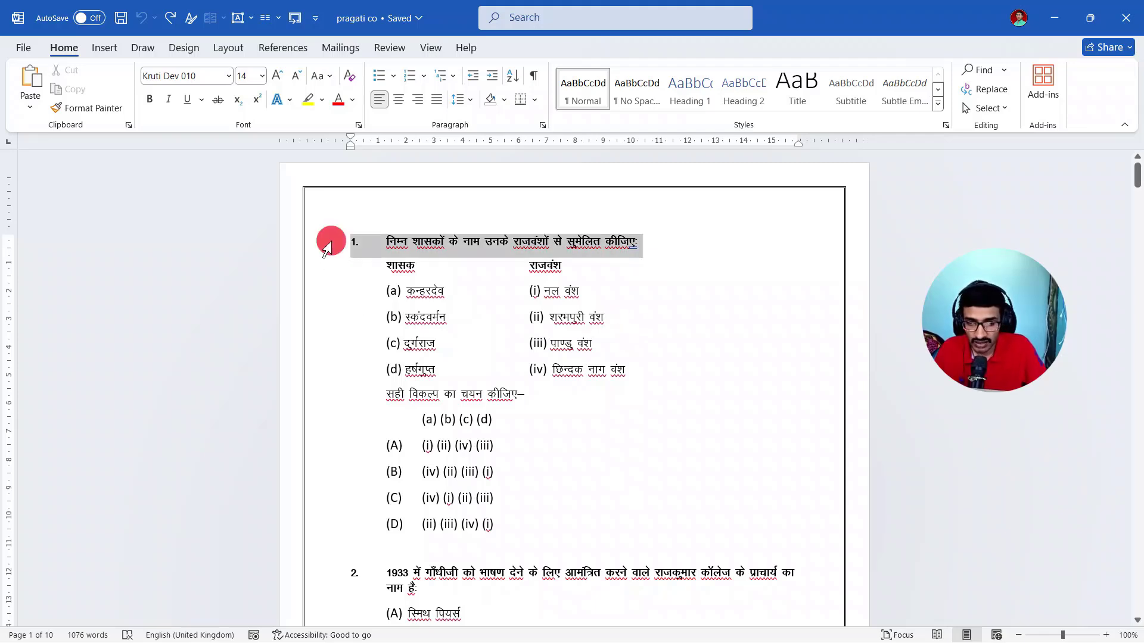
{"action": "left_click", "coordinate": [624, 285]}
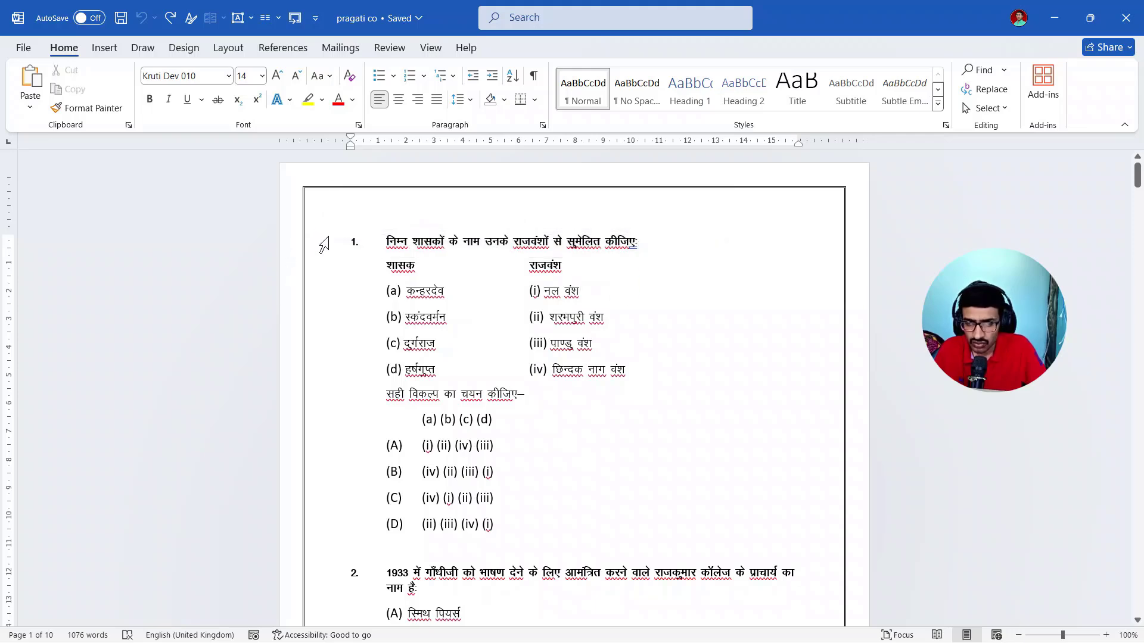
{"action": "left_click_drag", "start_coordinate": [323, 245], "coordinate": [330, 273]}
{"action": "left_click", "coordinate": [620, 293]}
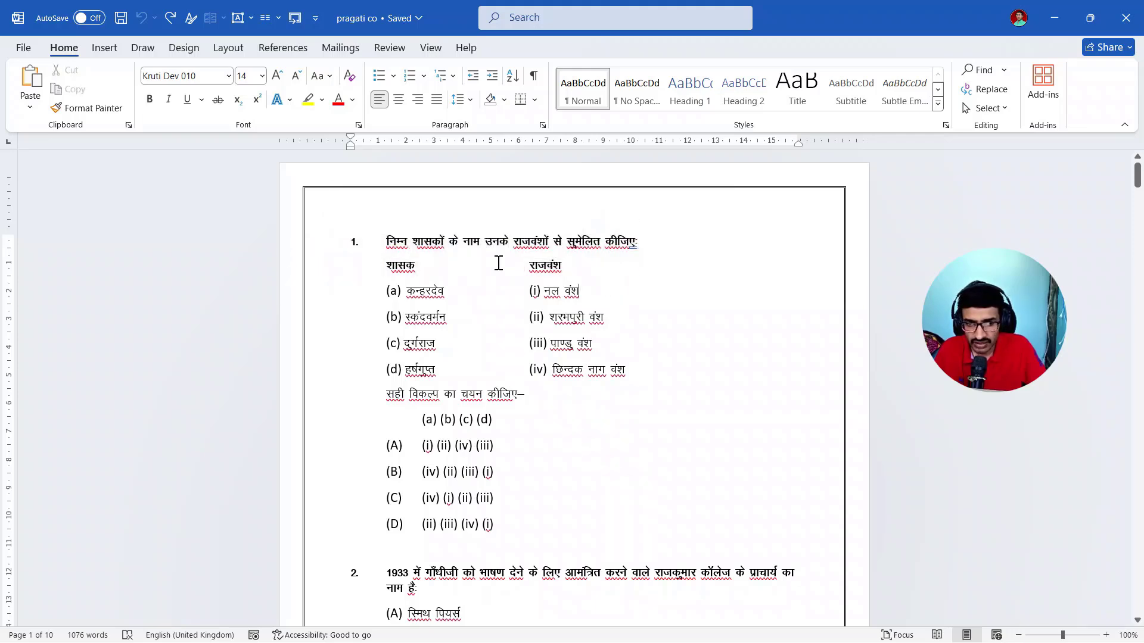
{"action": "left_click", "coordinate": [329, 248]}
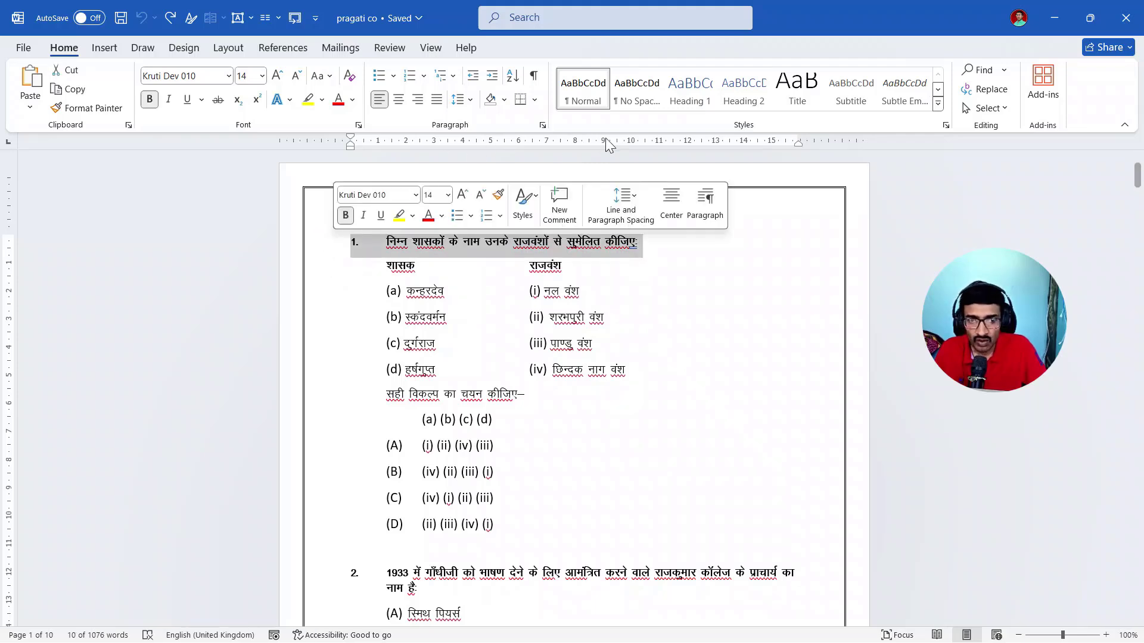
{"action": "left_click", "coordinate": [683, 103]}
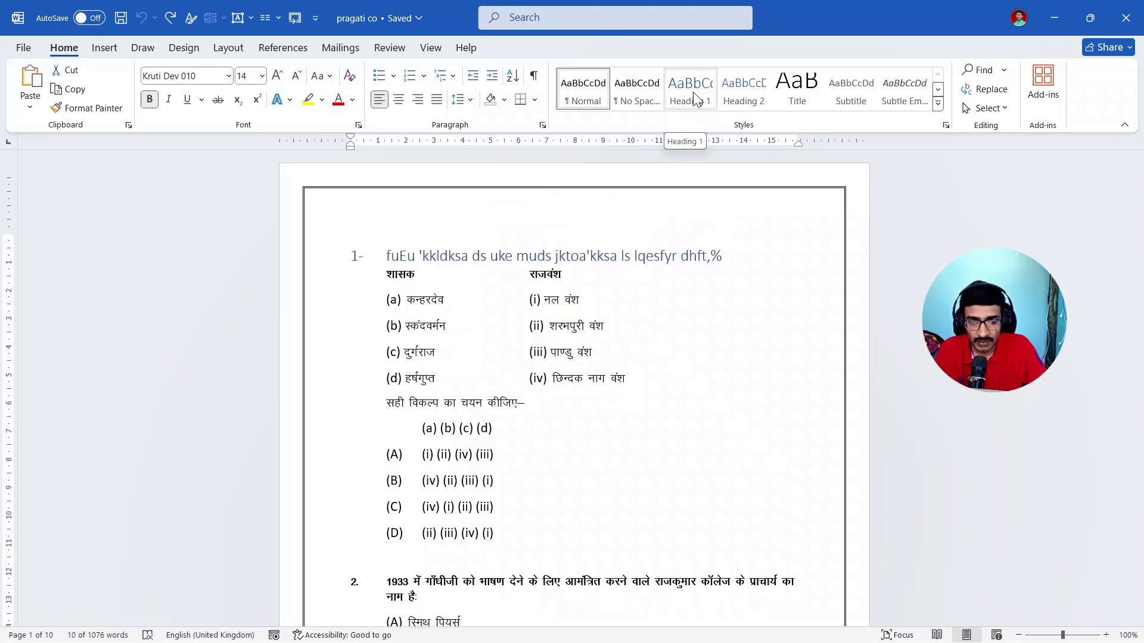
{"action": "key", "text": "ctrl+z"}
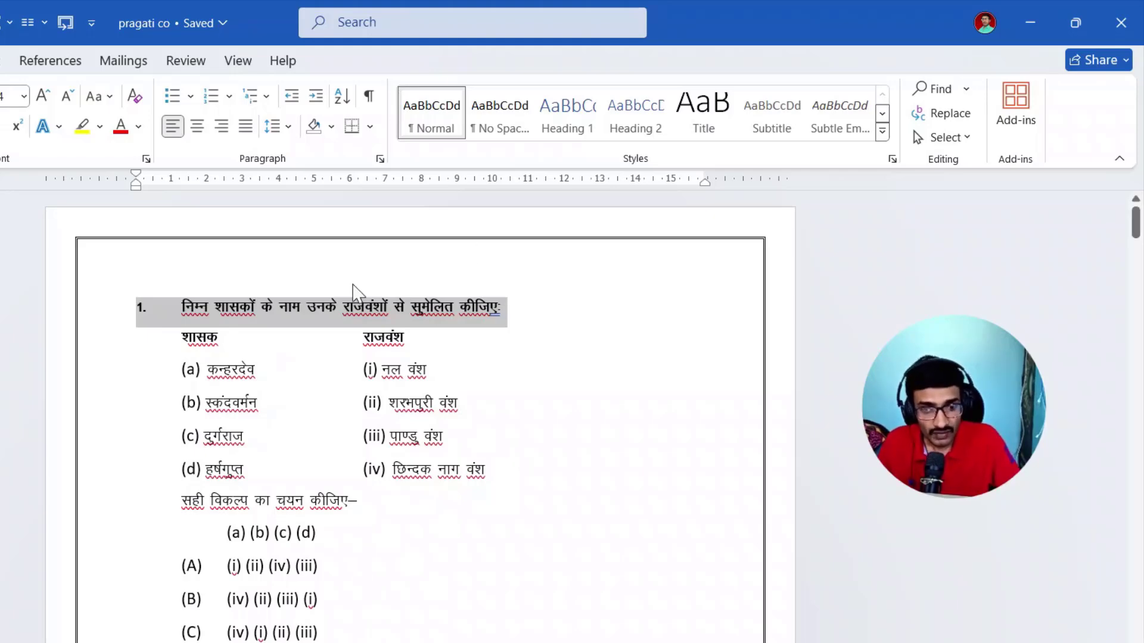
{"action": "left_click", "coordinate": [567, 142]}
{"action": "key", "text": "ctrl+z"}
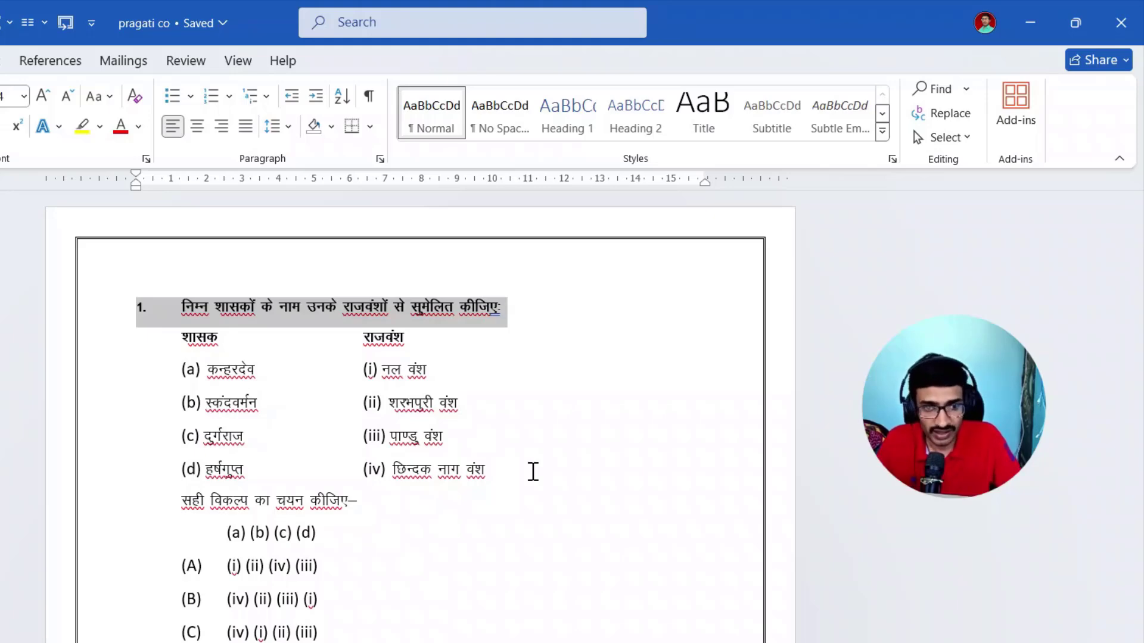
{"action": "left_click", "coordinate": [566, 374]}
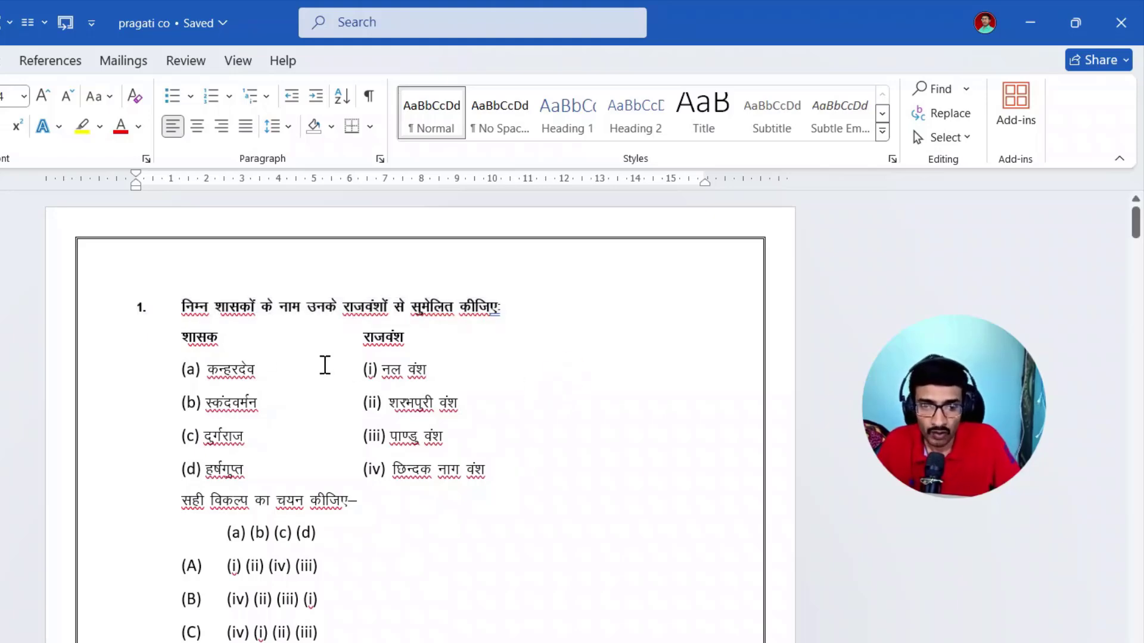
{"action": "left_click", "coordinate": [105, 308]}
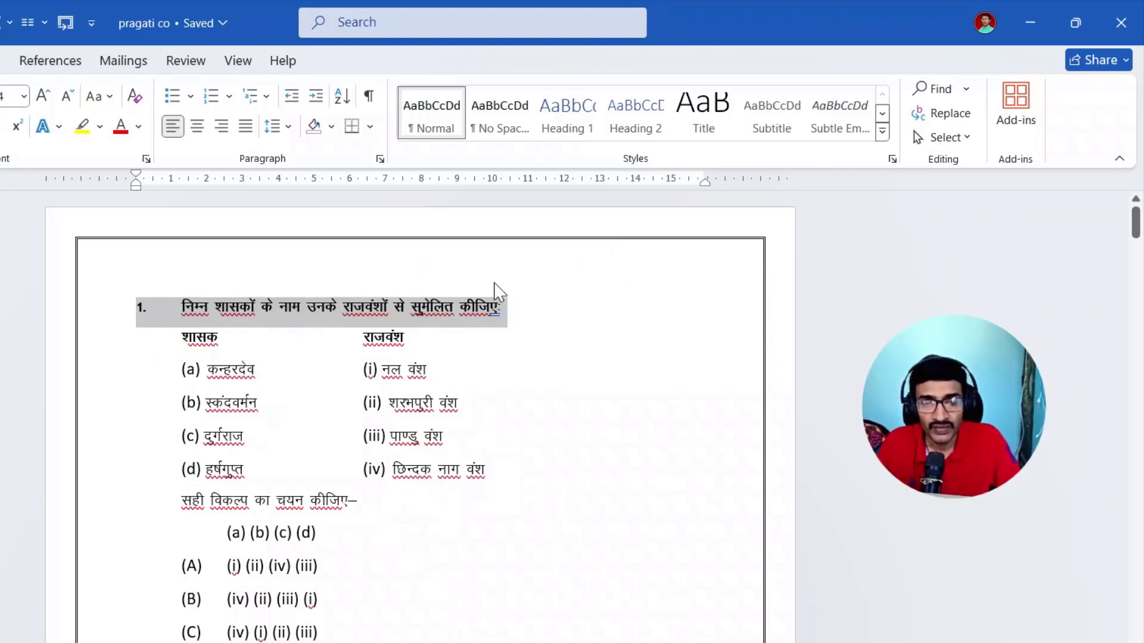
{"action": "left_click", "coordinate": [566, 124]}
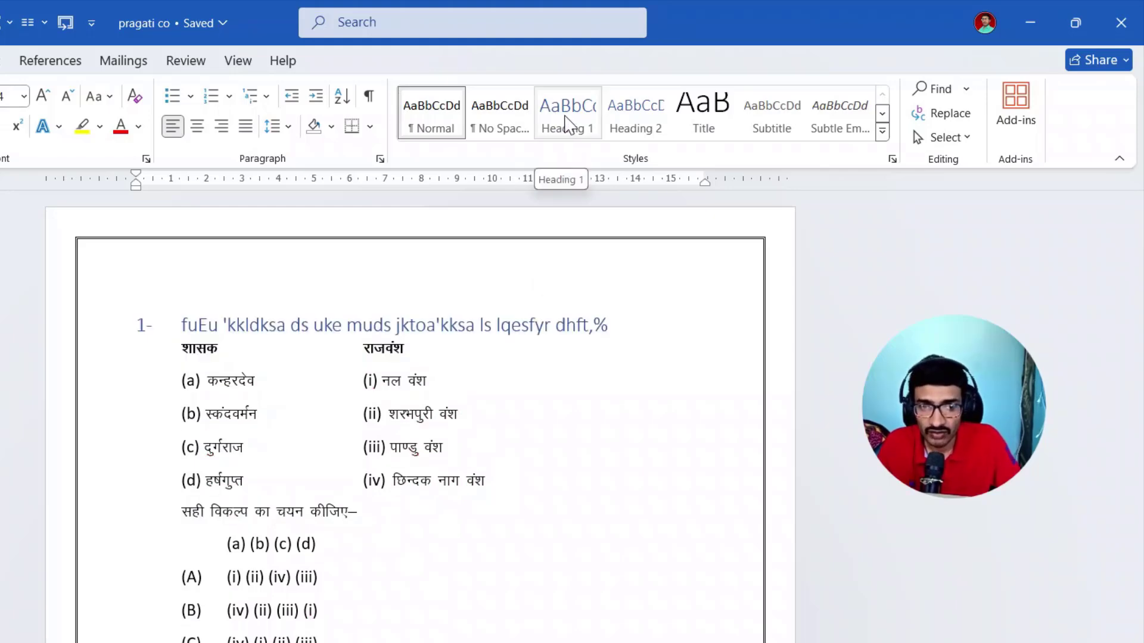
{"action": "key", "text": "ctrl+z"}
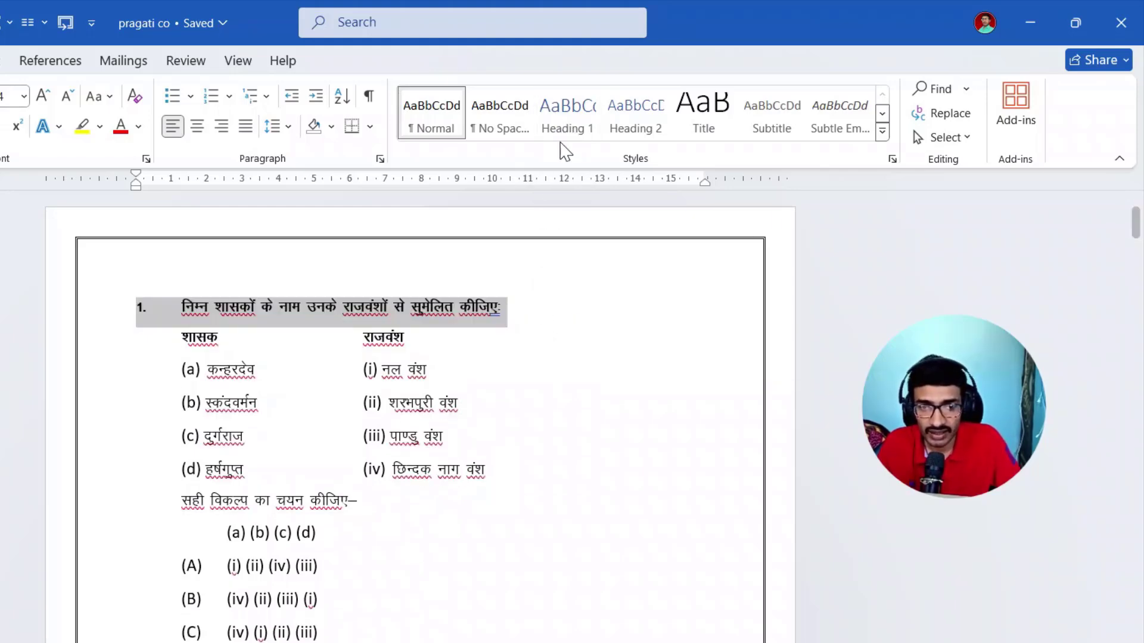
{"action": "right_click", "coordinate": [566, 125]}
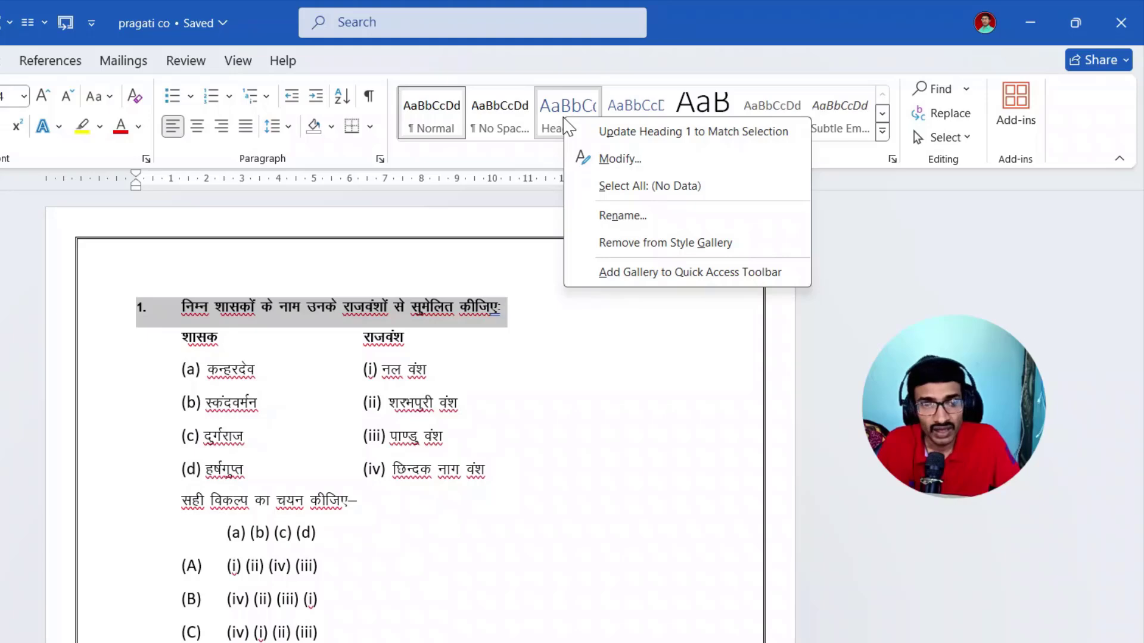
{"action": "left_click", "coordinate": [563, 333]}
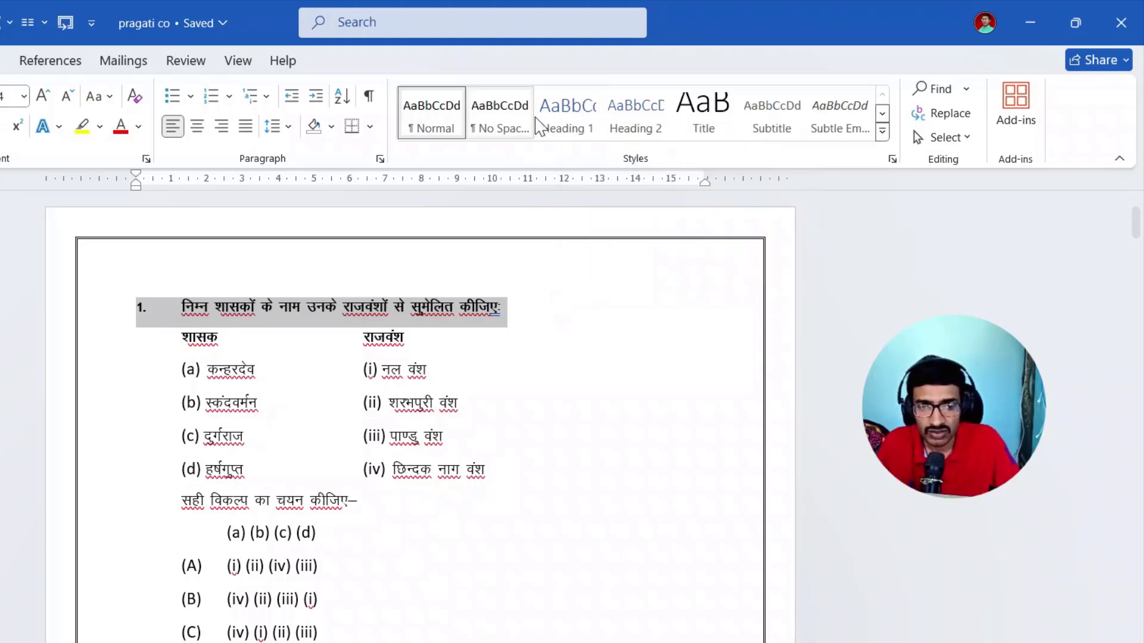
{"action": "left_click", "coordinate": [565, 124]}
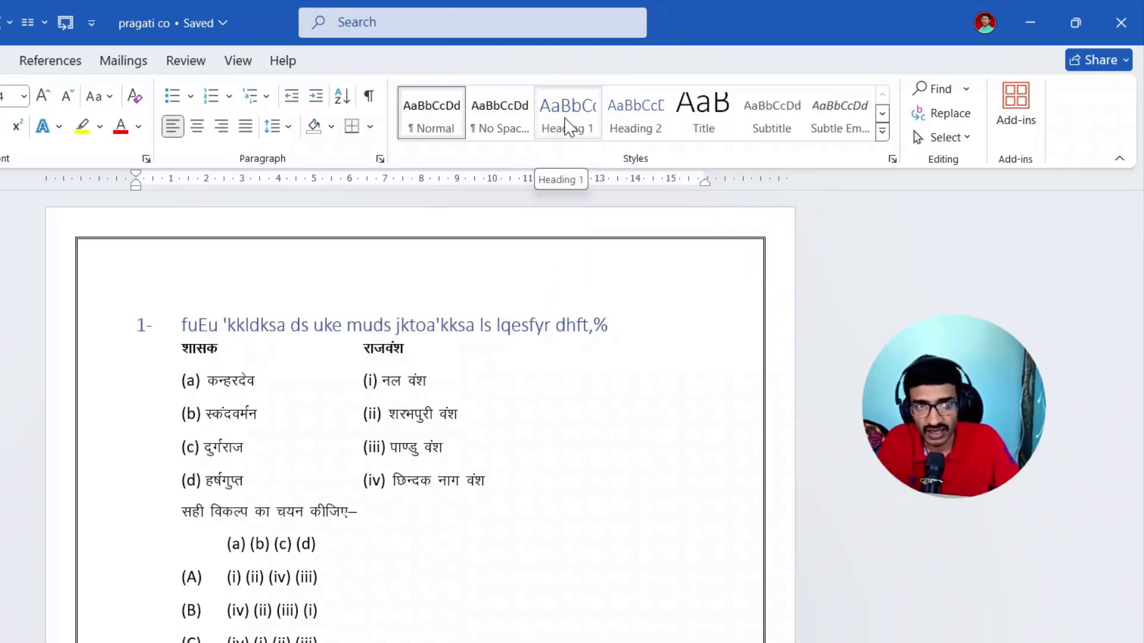
{"action": "key", "text": "ctrl+z"}
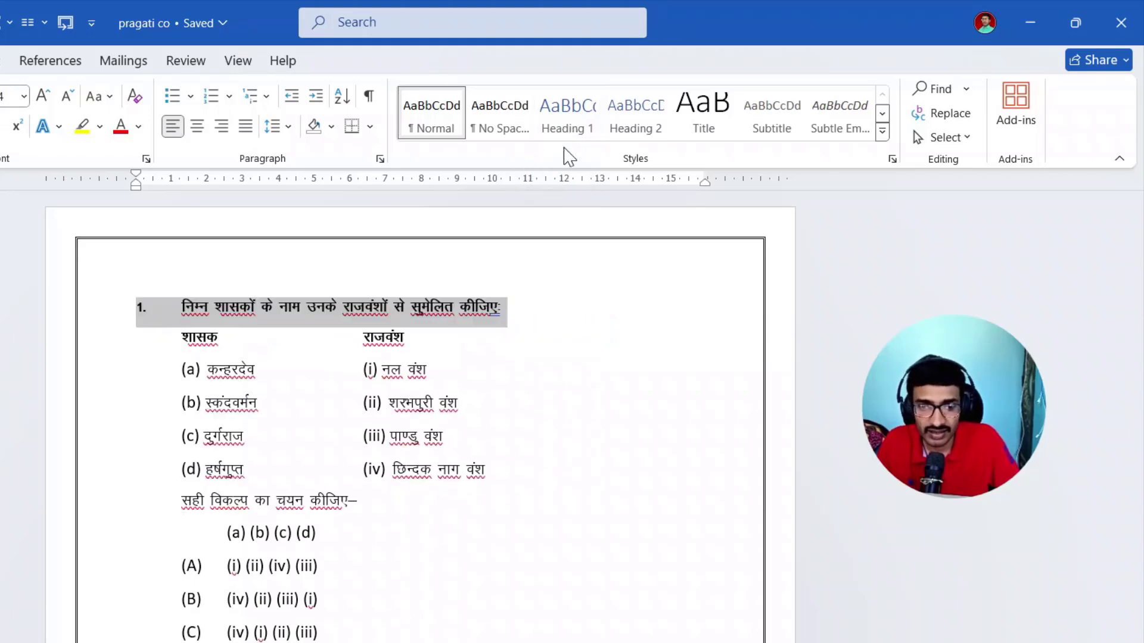
{"action": "left_click", "coordinate": [577, 134]}
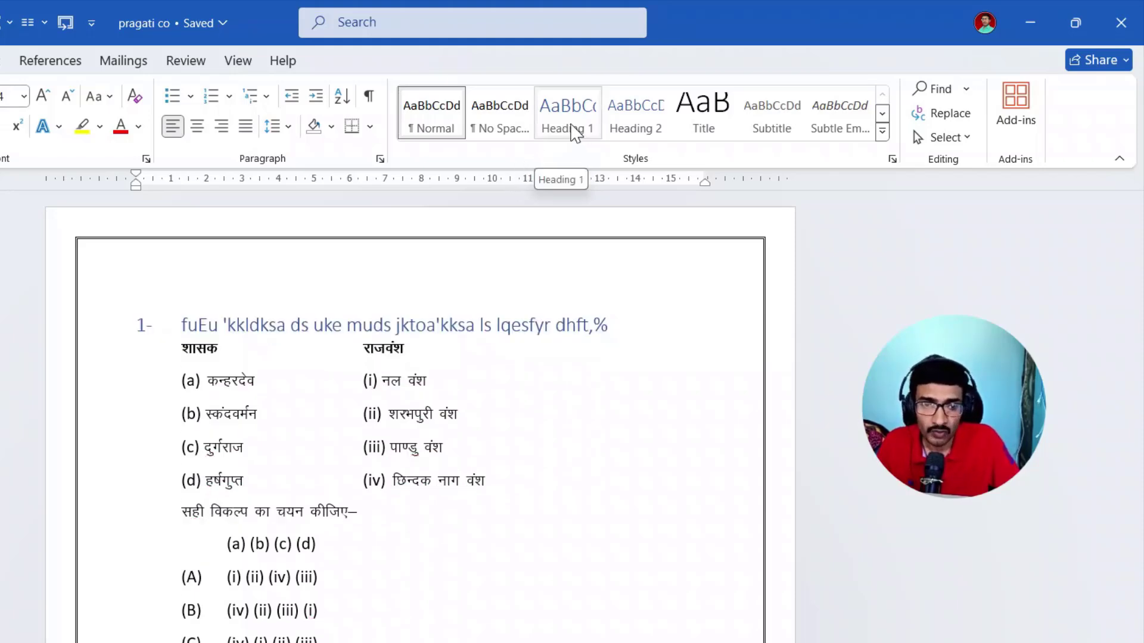
- Modify the Heading 1 style to use the Kruti Dev 010 font at size 16
{"action": "right_click", "coordinate": [575, 133]}
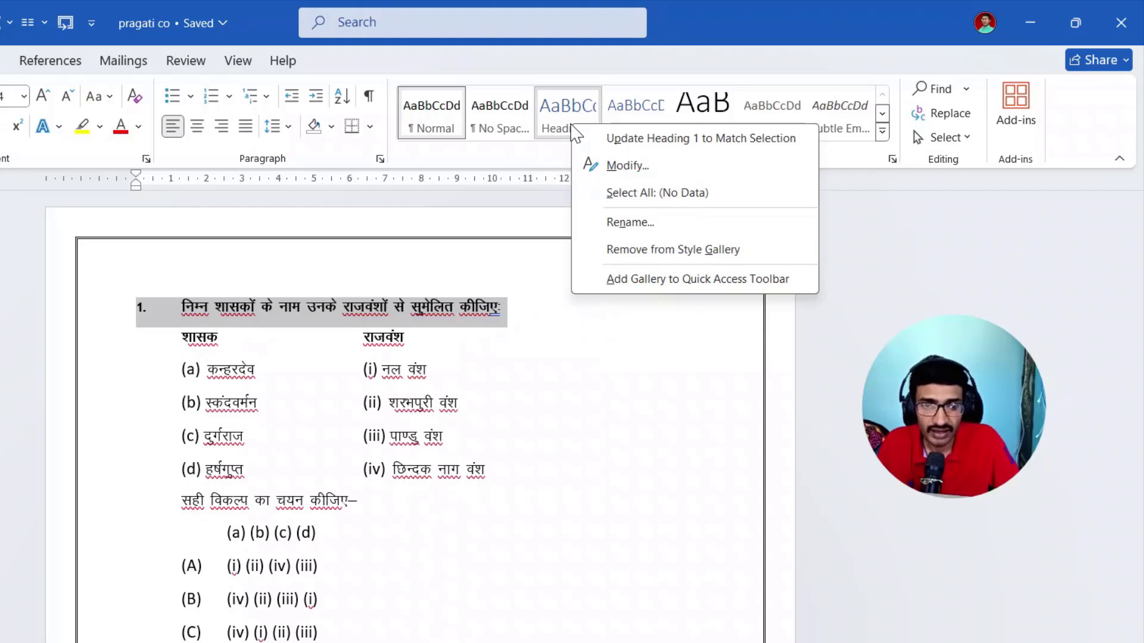
{"action": "left_click", "coordinate": [649, 173]}
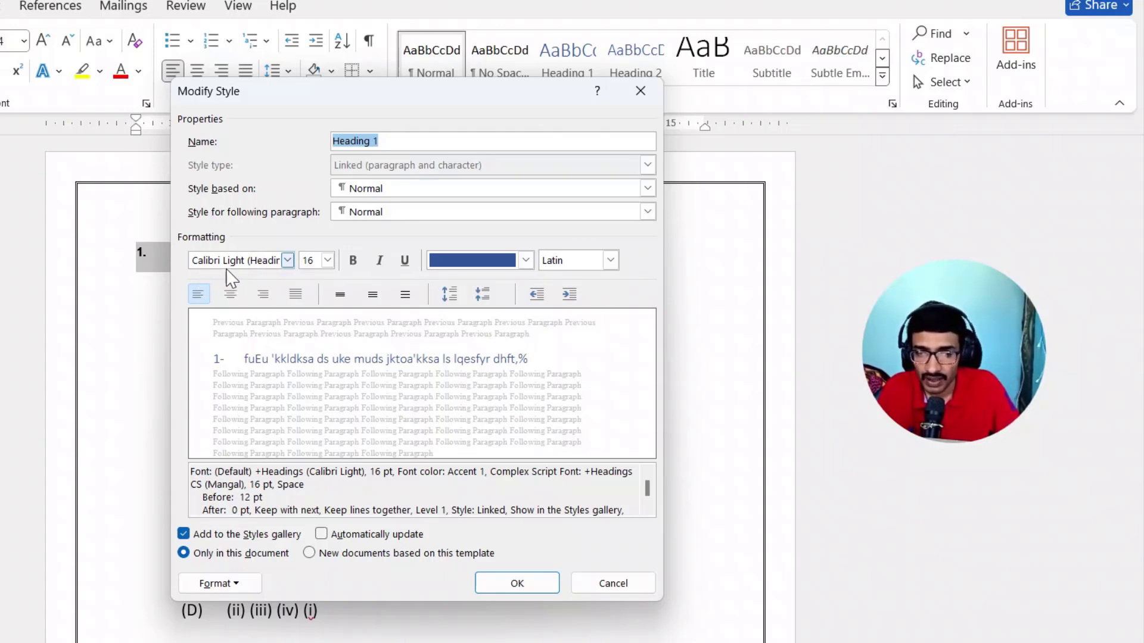
{"action": "left_click", "coordinate": [288, 260]}
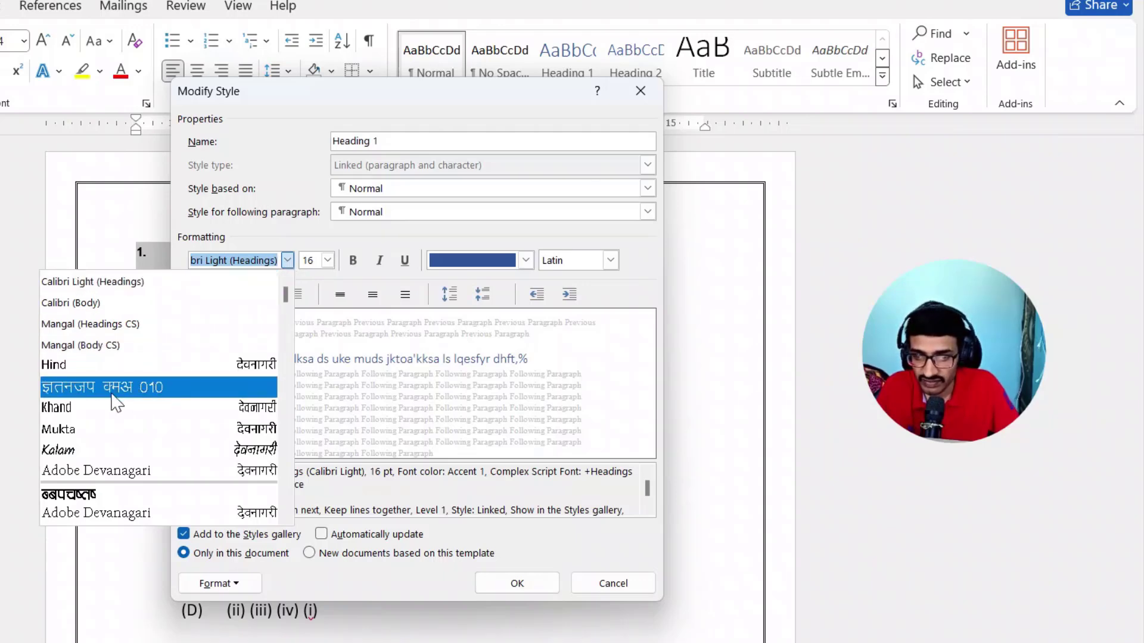
{"action": "left_click", "coordinate": [158, 398]}
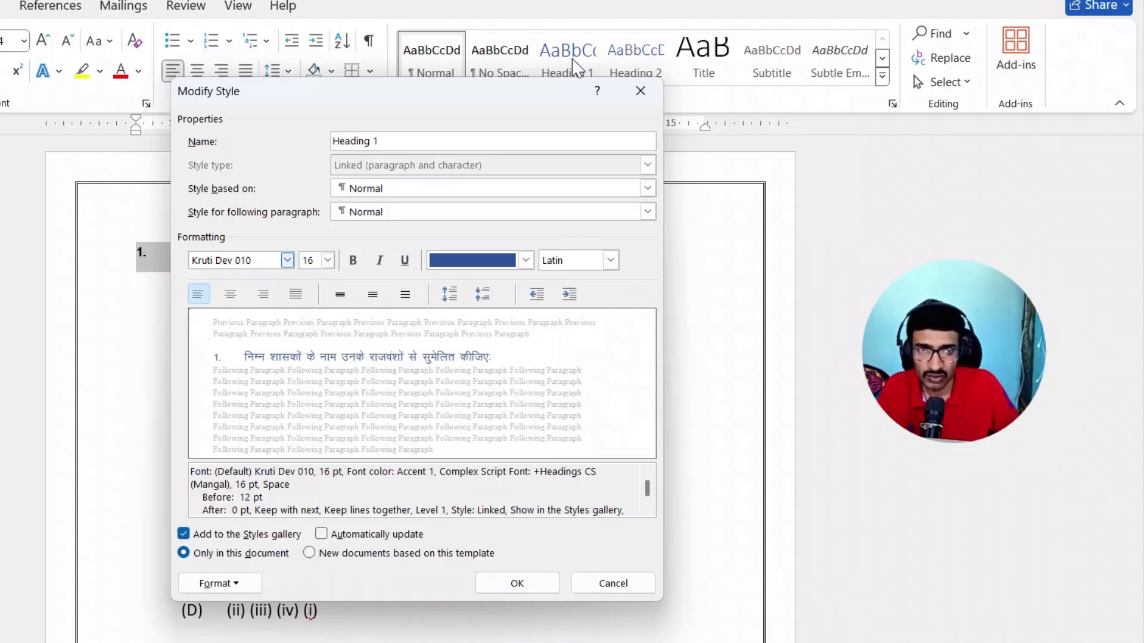
{"action": "left_click", "coordinate": [288, 261]}
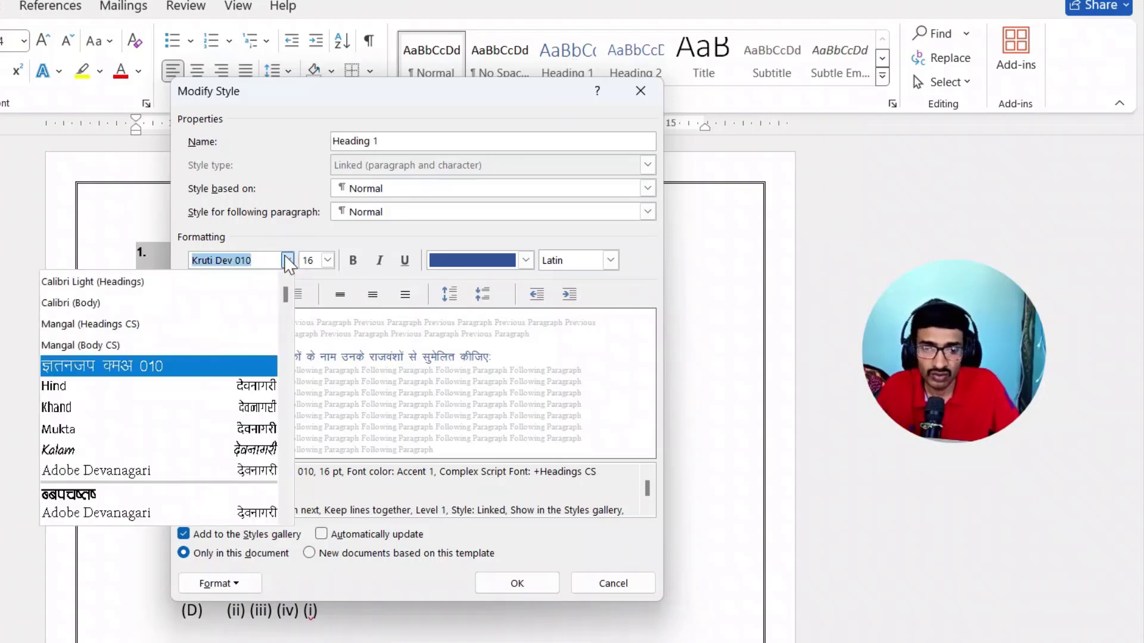
{"action": "left_click", "coordinate": [231, 370]}
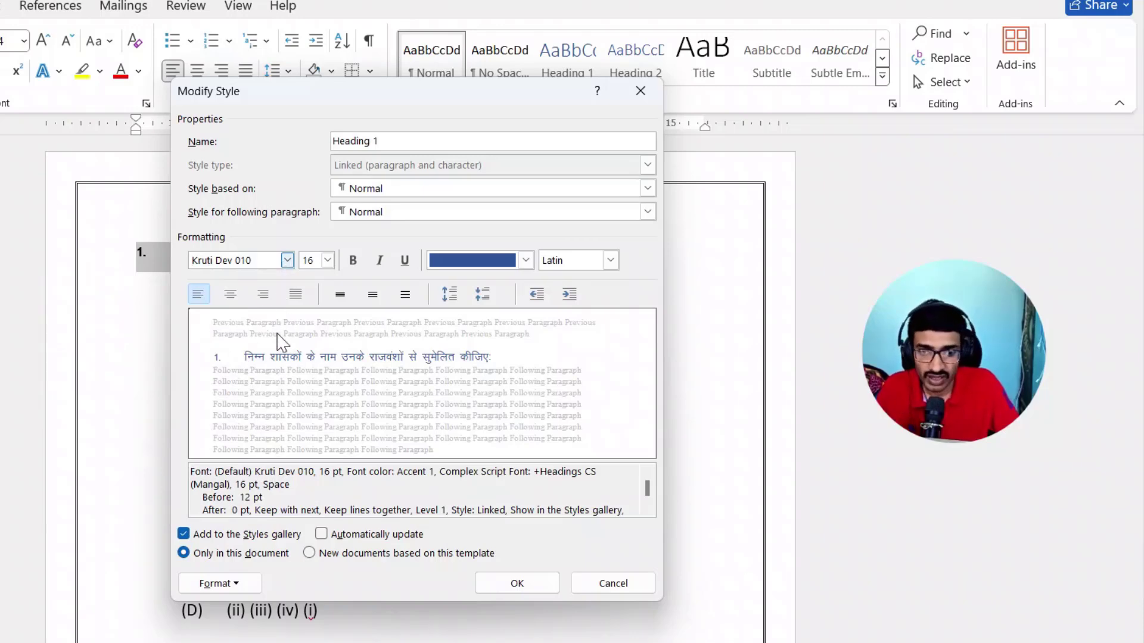
{"action": "left_click", "coordinate": [327, 260]}
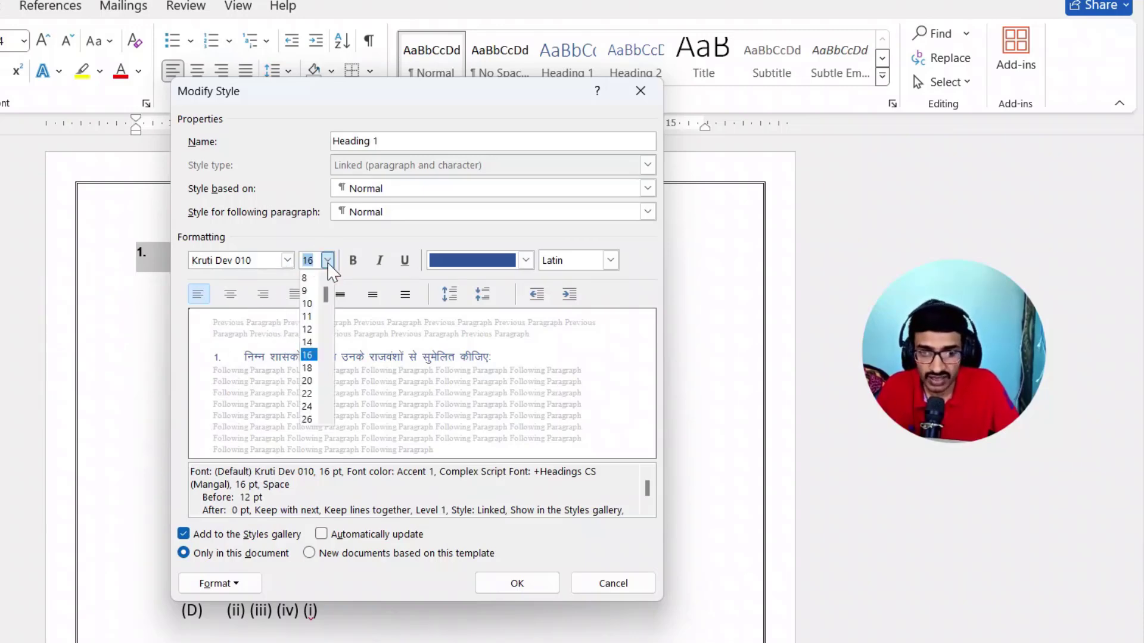
{"action": "left_click", "coordinate": [307, 355]}
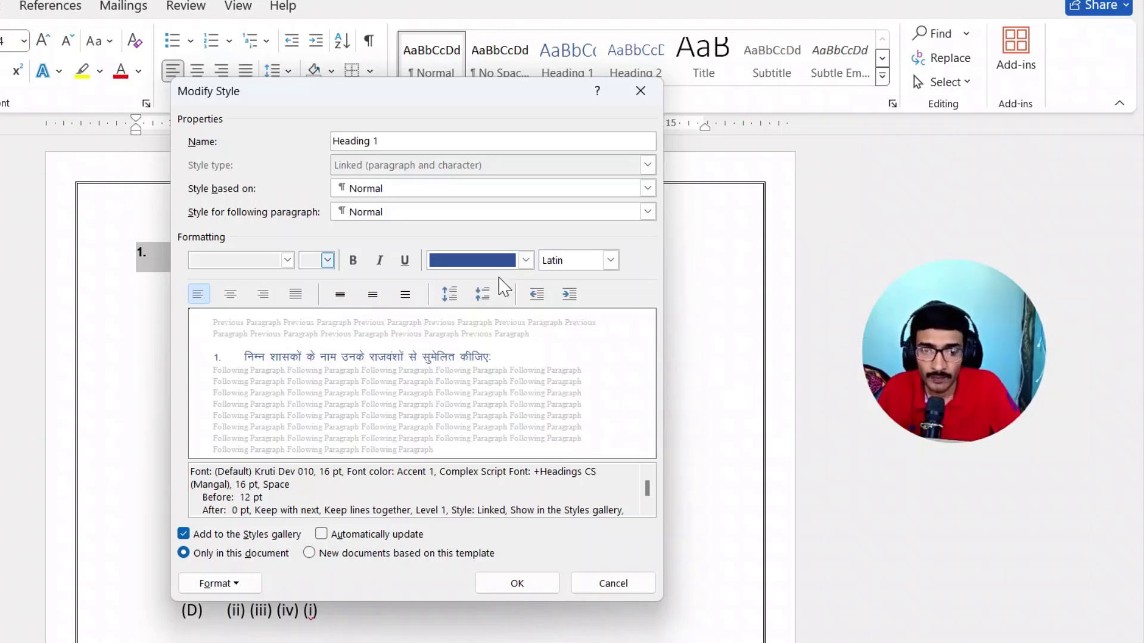
- Set the Heading 1 style's font colour to standard yellow and turn on automatic updating for the style
{"action": "left_click", "coordinate": [494, 261]}
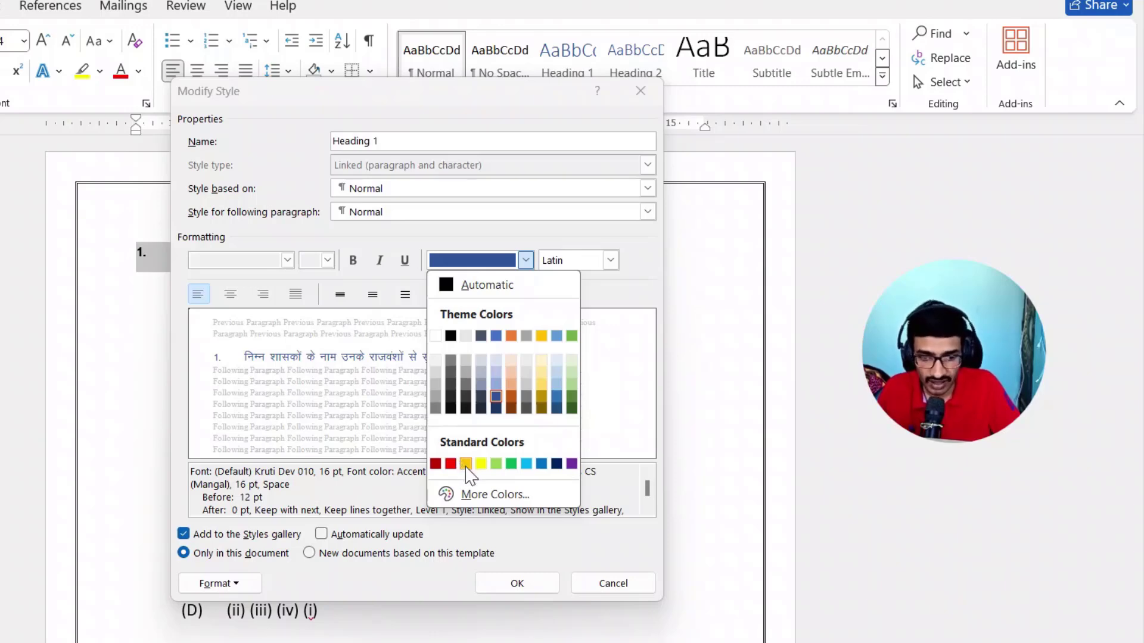
{"action": "left_click", "coordinate": [481, 464]}
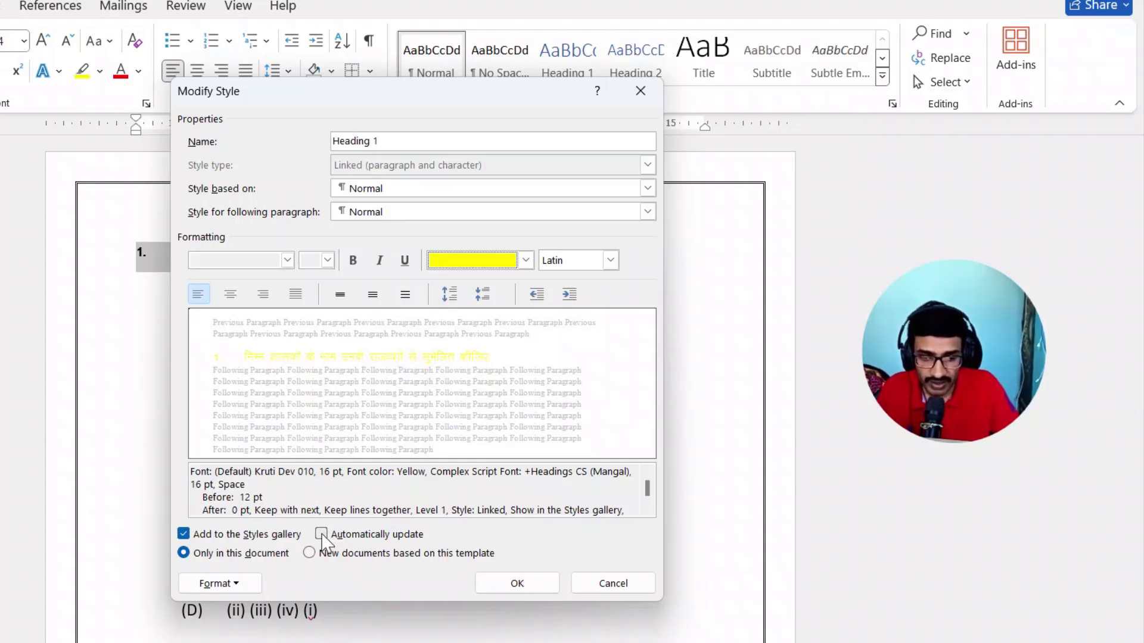
{"action": "left_click", "coordinate": [321, 534]}
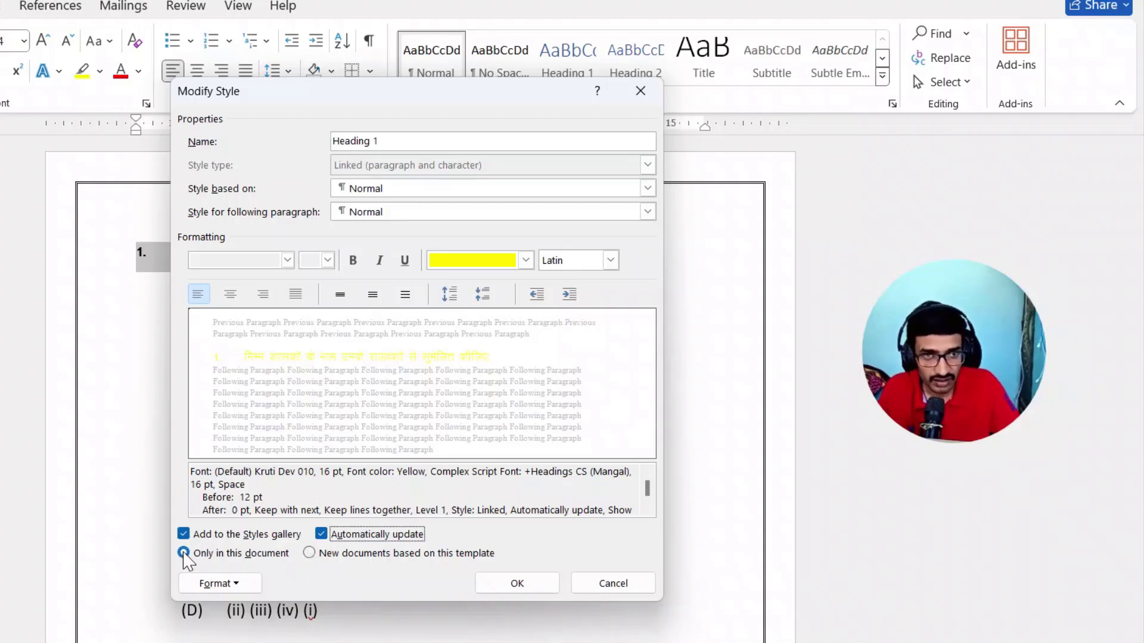
- Make the Heading 1 style changes apply to new documents based on this template and assign the style the shortcut Ctrl+1
{"action": "left_click", "coordinate": [310, 553]}
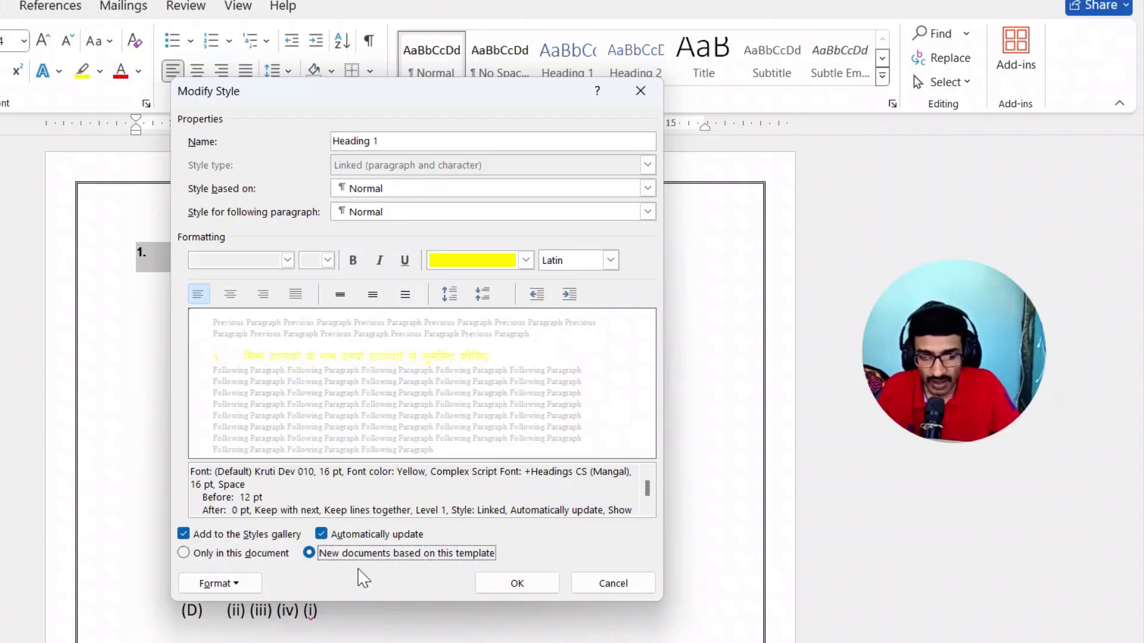
{"action": "left_click", "coordinate": [236, 585]}
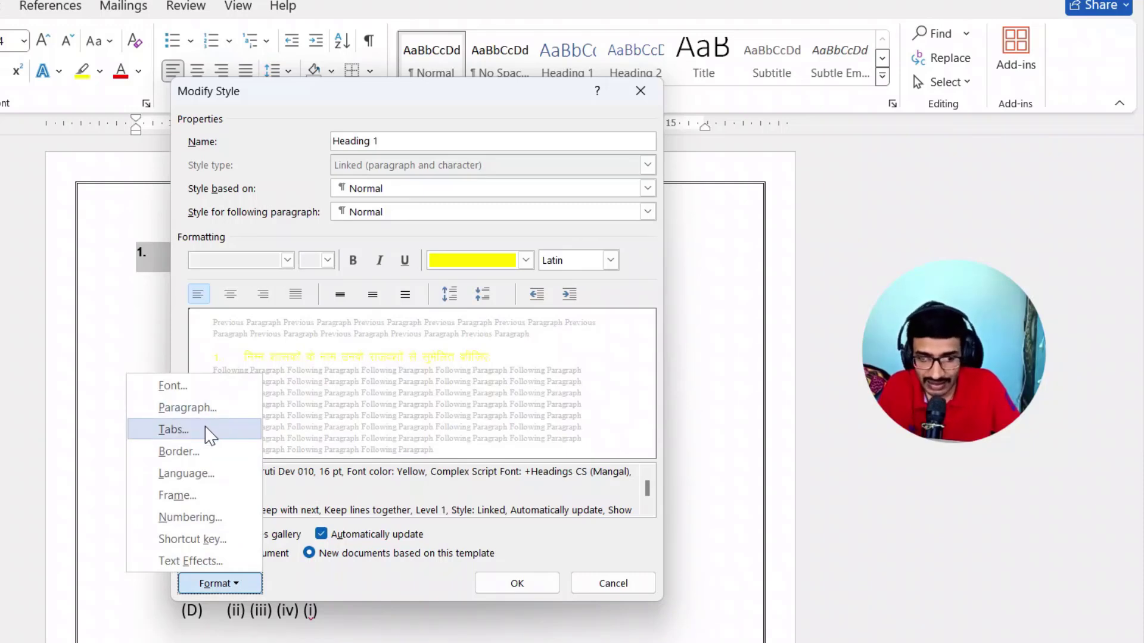
{"action": "left_click", "coordinate": [221, 474]}
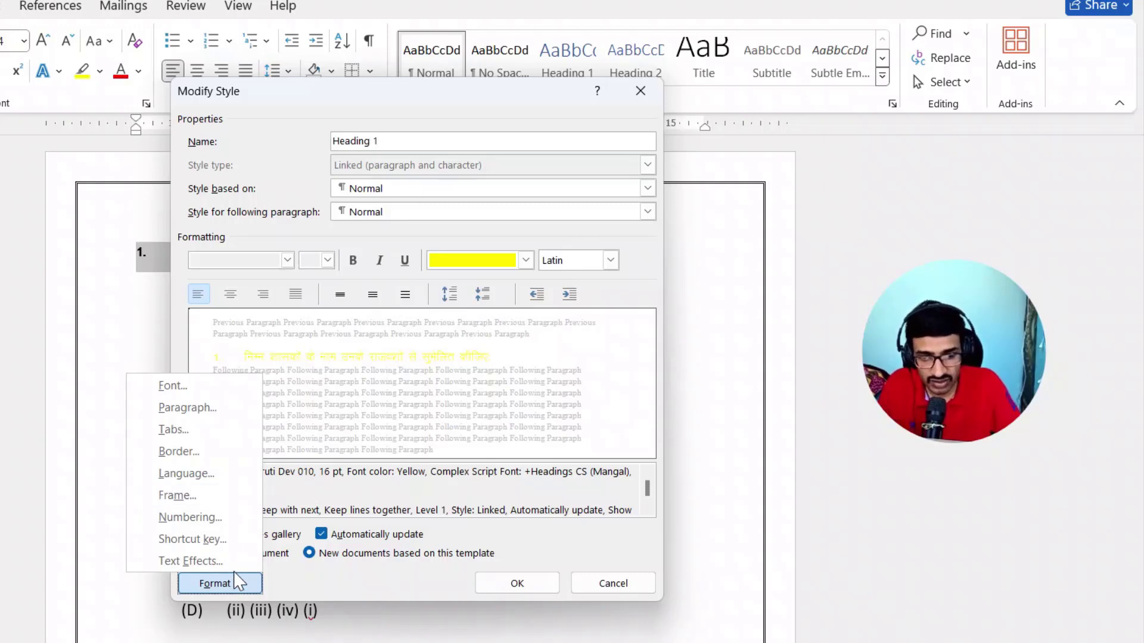
{"action": "left_click", "coordinate": [225, 540]}
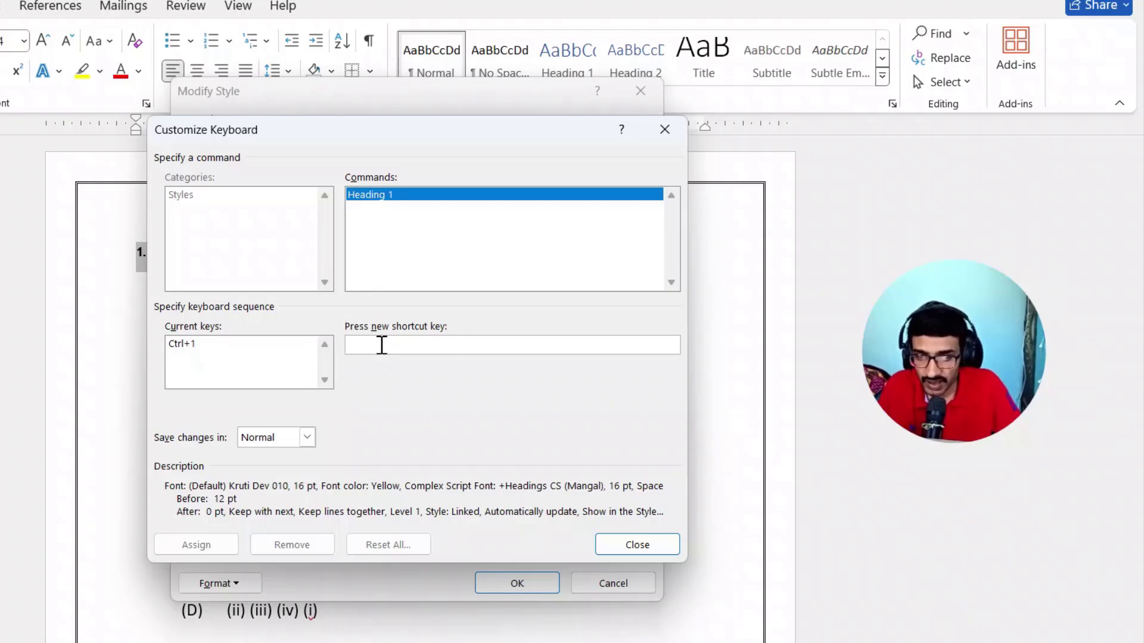
{"action": "left_click", "coordinate": [441, 346]}
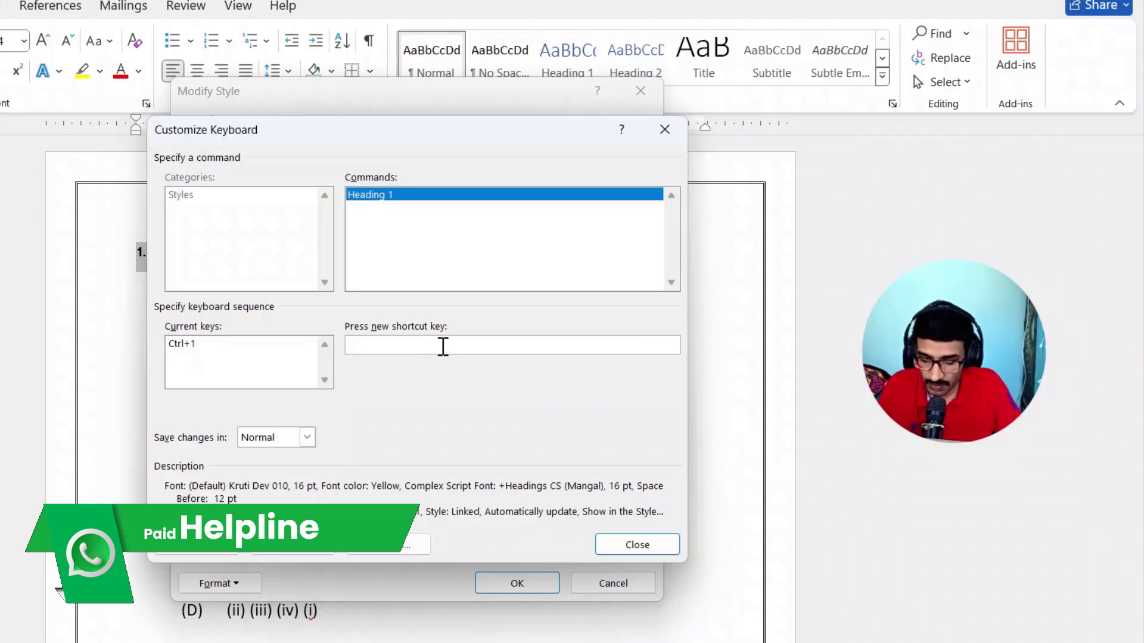
{"action": "key", "text": "ctrl+1"}
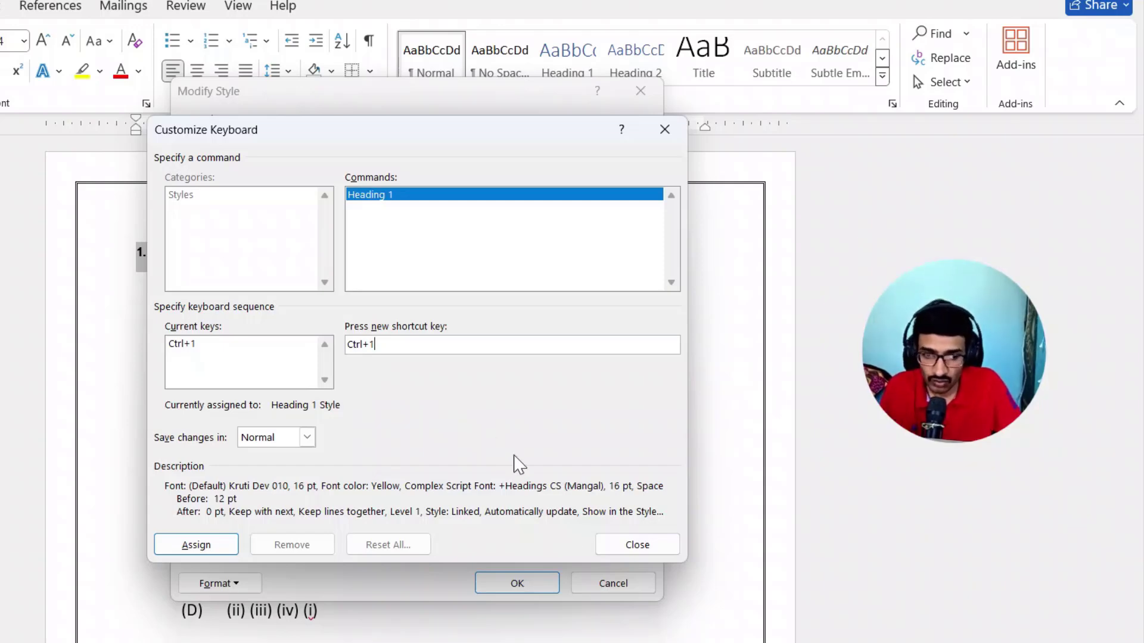
{"action": "left_click", "coordinate": [202, 553]}
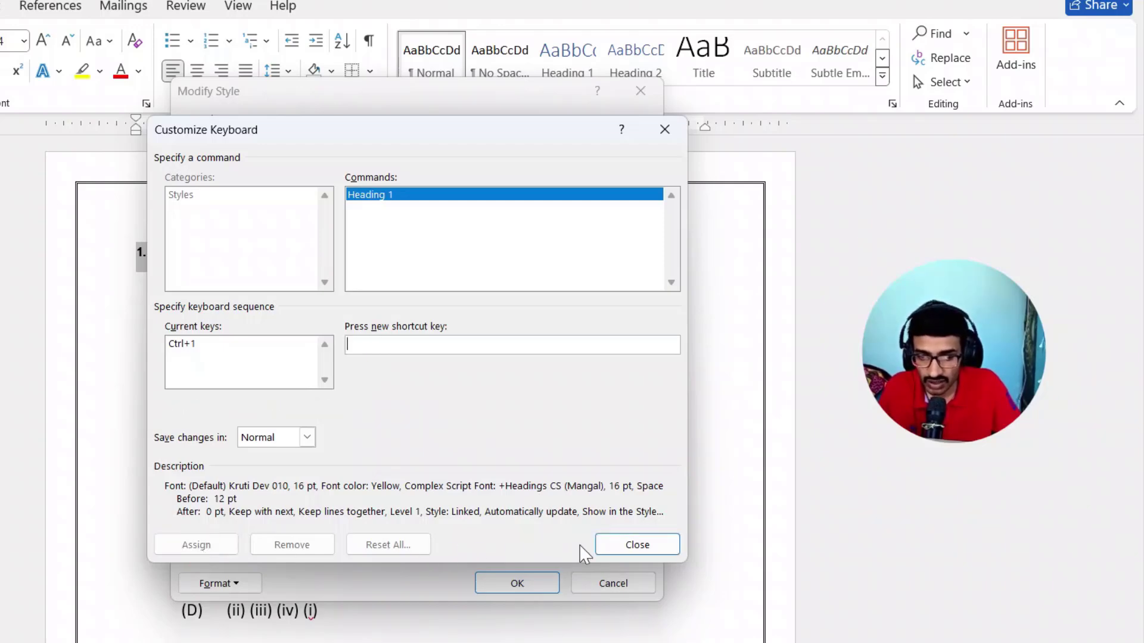
{"action": "left_click", "coordinate": [652, 548]}
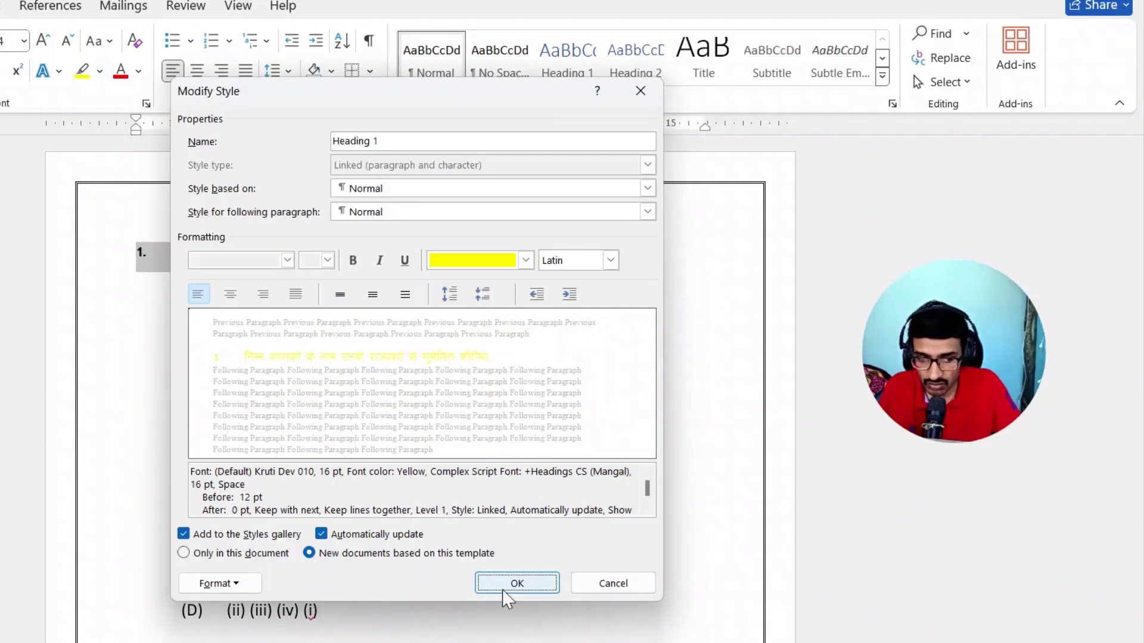
{"action": "left_click", "coordinate": [509, 588]}
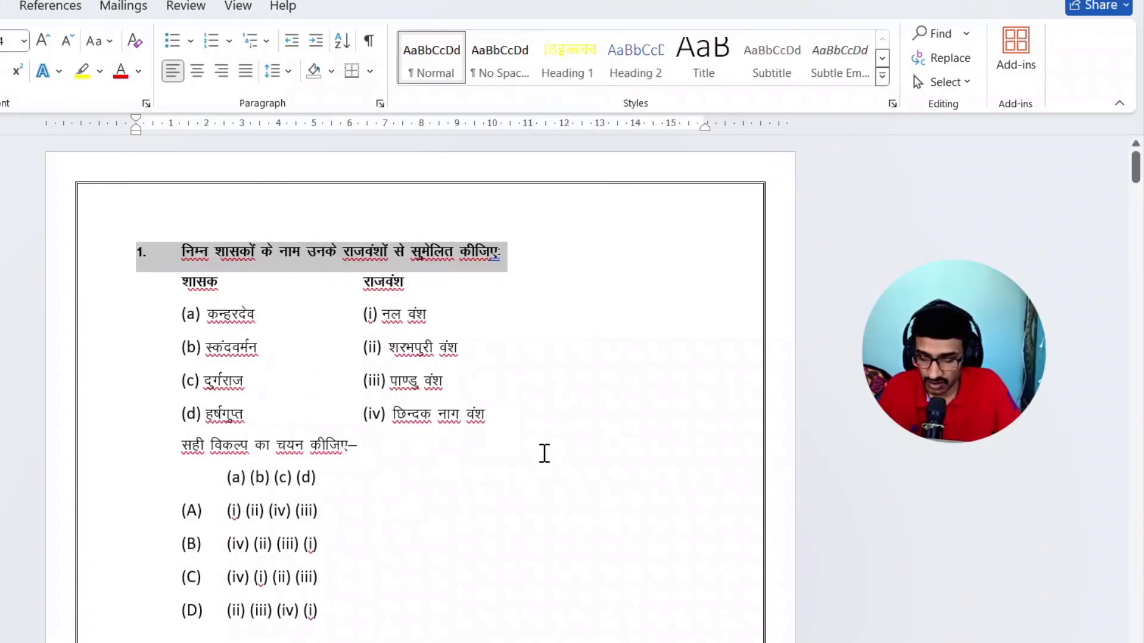
- Apply the Heading 1 style to the first and second question lines
{"action": "key", "text": "ctrl+alt+1"}
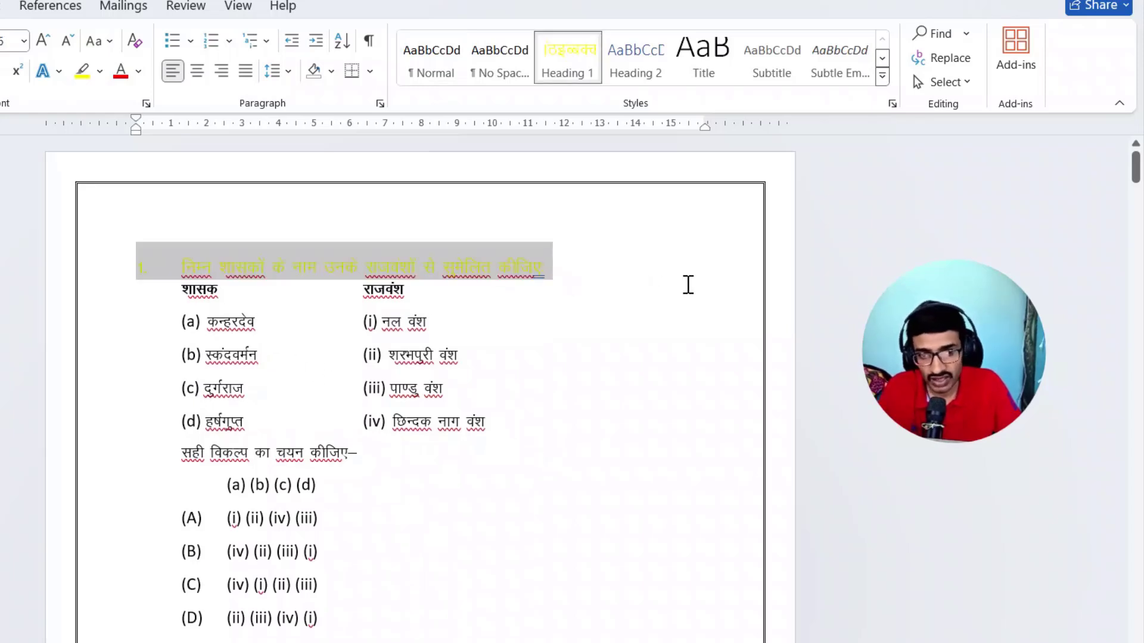
{"action": "left_click", "coordinate": [329, 301]}
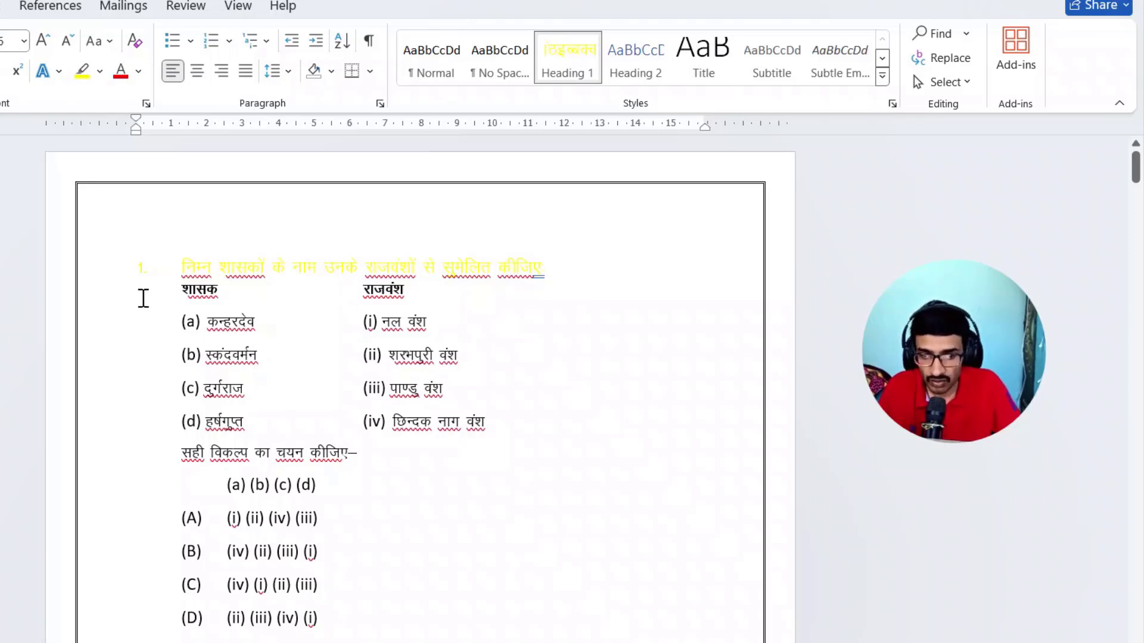
{"action": "scroll", "coordinate": [138, 470], "scroll_direction": "down", "scroll_amount": 3}
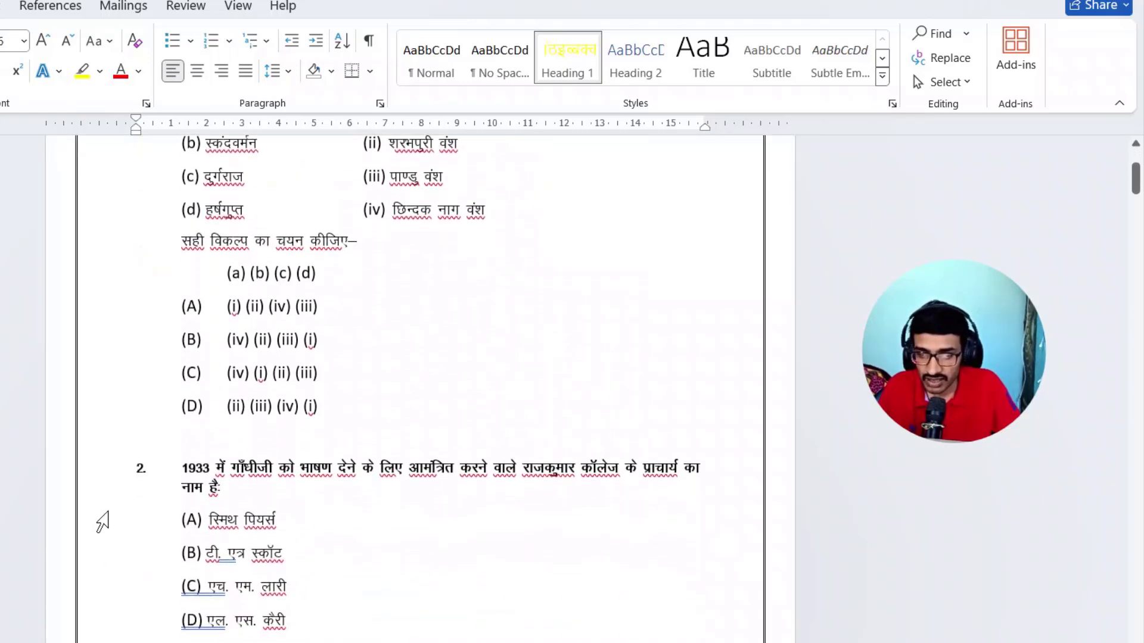
{"action": "left_click_drag", "start_coordinate": [102, 466], "coordinate": [107, 506]}
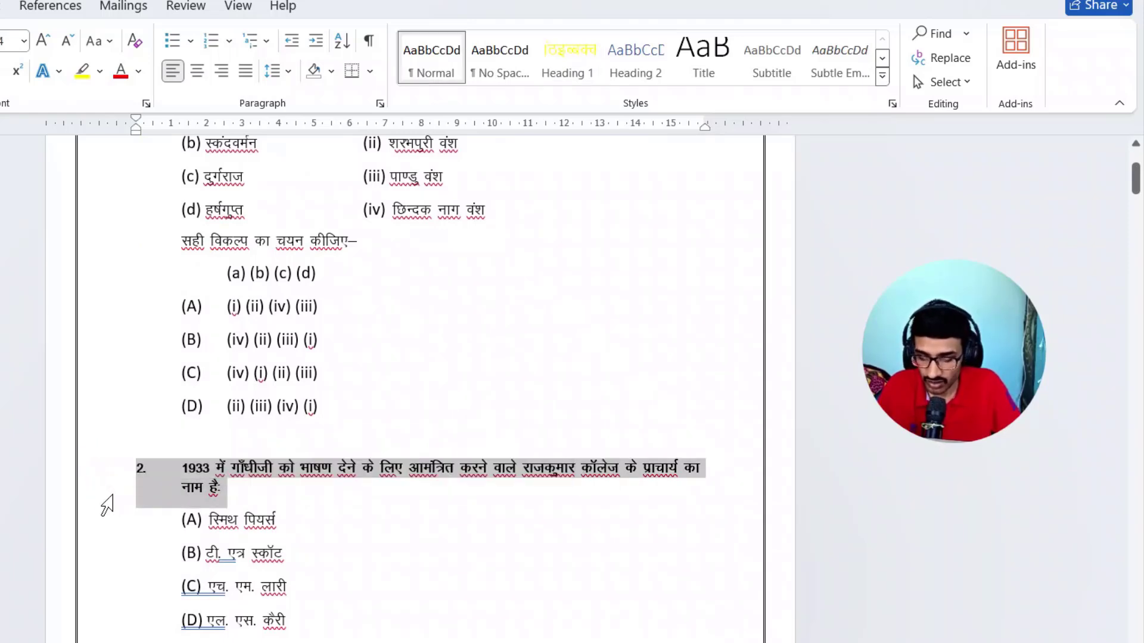
{"action": "key", "text": "ctrl+alt+1"}
{"action": "left_click", "coordinate": [381, 509]}
{"action": "scroll", "coordinate": [492, 485], "scroll_direction": "down", "scroll_amount": 2}
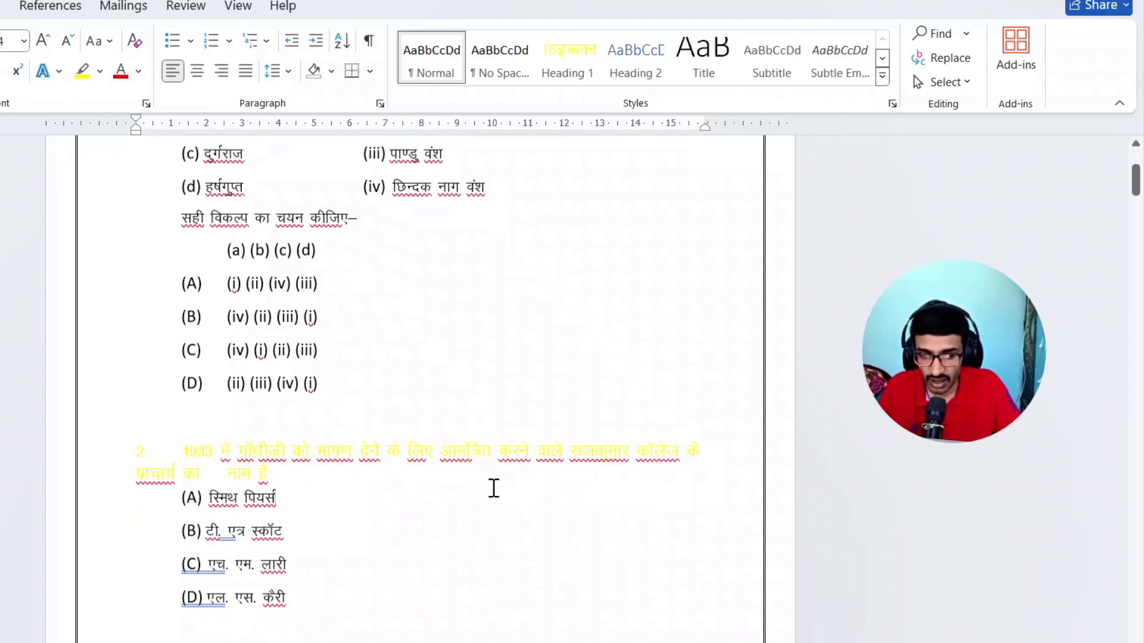
- Modify the Heading 2 style to use Kruti Dev 010, apply to new documents based on this template, and update automatically
{"action": "scroll", "coordinate": [520, 448], "scroll_direction": "down", "scroll_amount": 2}
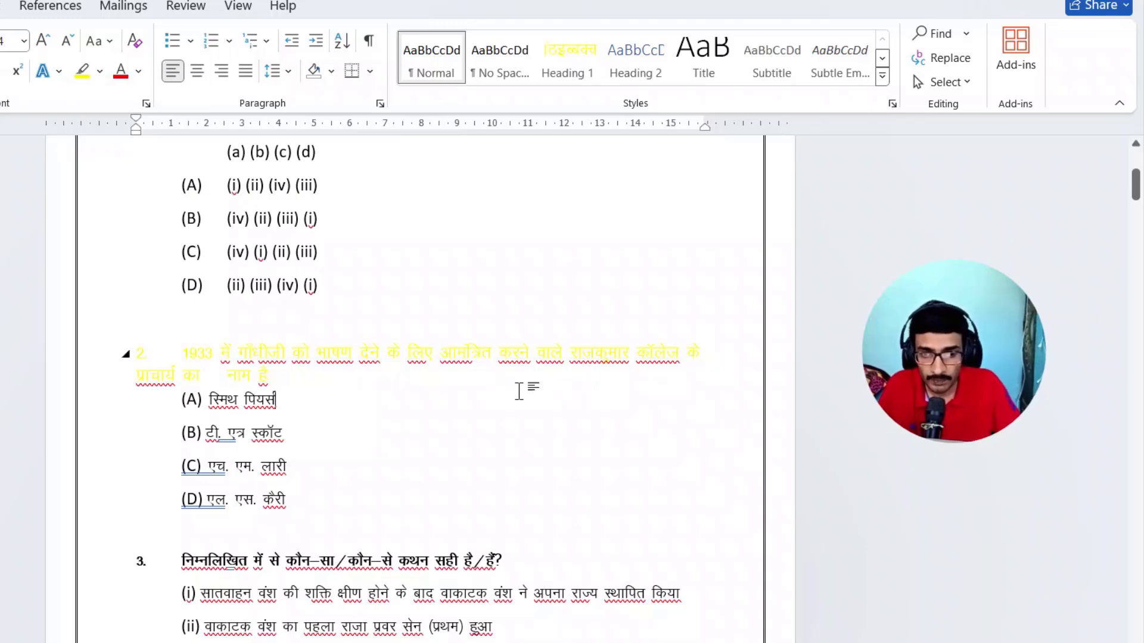
{"action": "scroll", "coordinate": [427, 416], "scroll_direction": "down", "scroll_amount": 2}
{"action": "scroll", "coordinate": [427, 415], "scroll_direction": "up", "scroll_amount": 10}
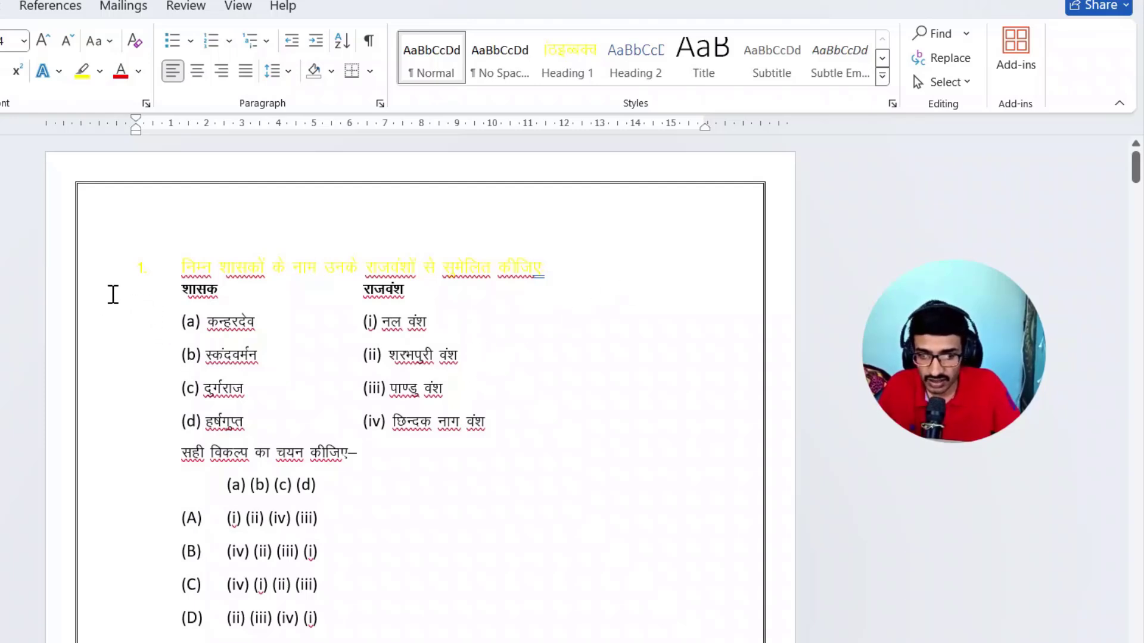
{"action": "left_click_drag", "start_coordinate": [166, 291], "coordinate": [415, 626]}
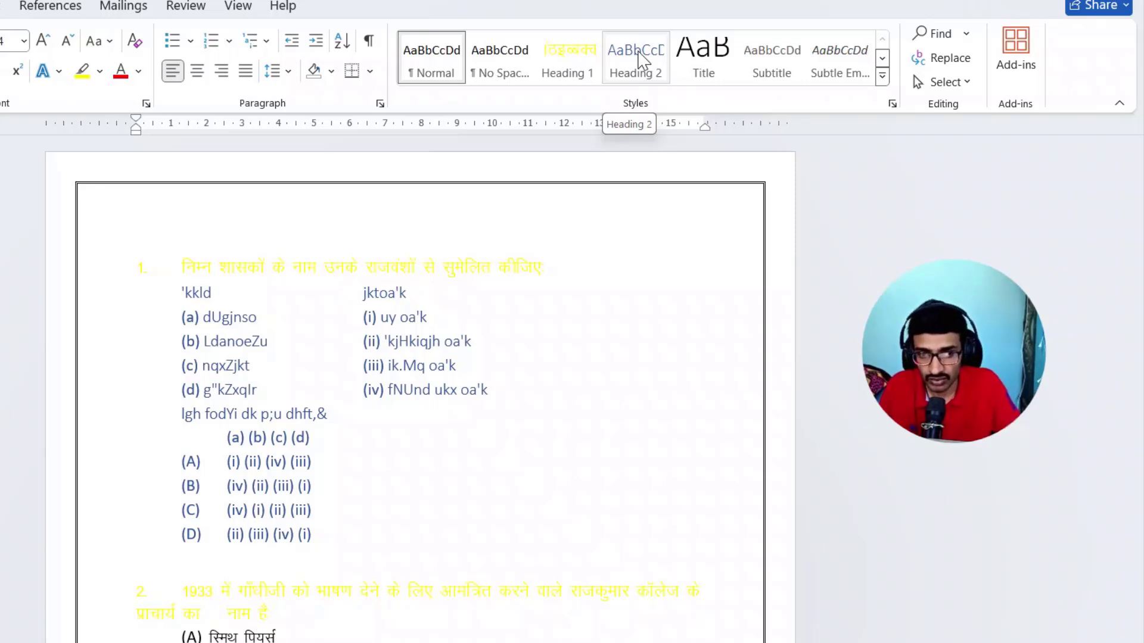
{"action": "right_click", "coordinate": [637, 50]}
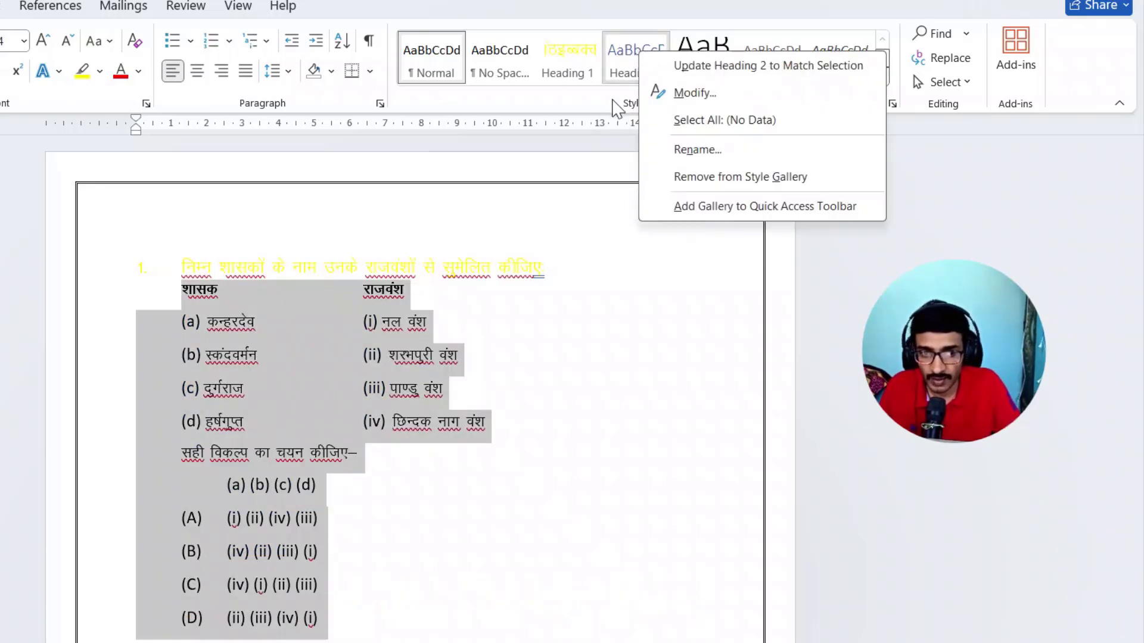
{"action": "left_click", "coordinate": [691, 94]}
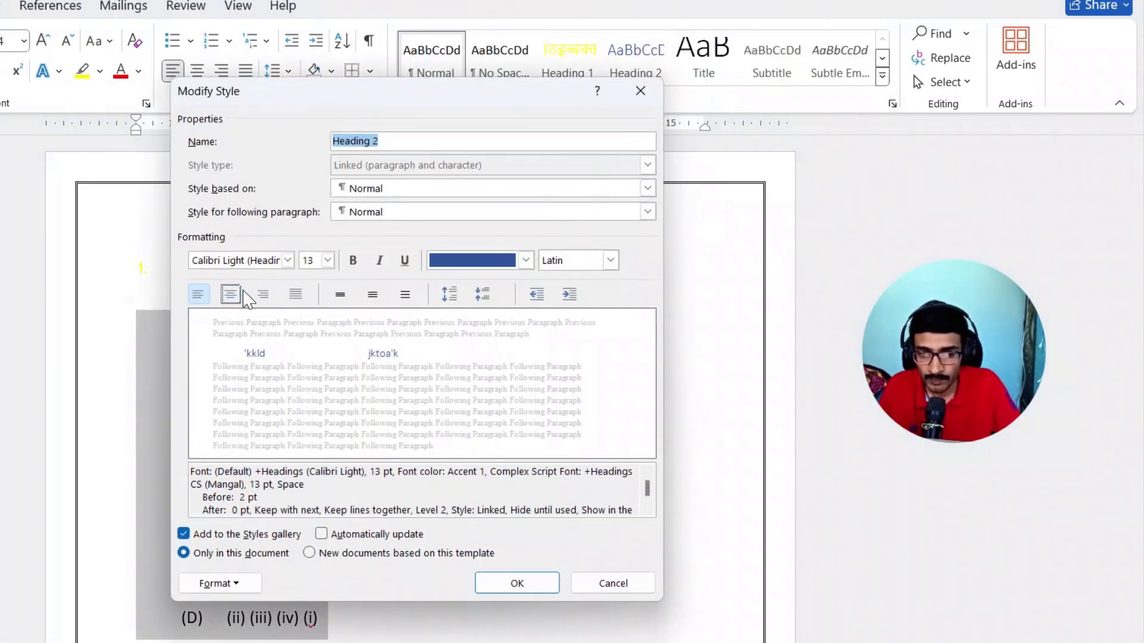
{"action": "left_click", "coordinate": [288, 260]}
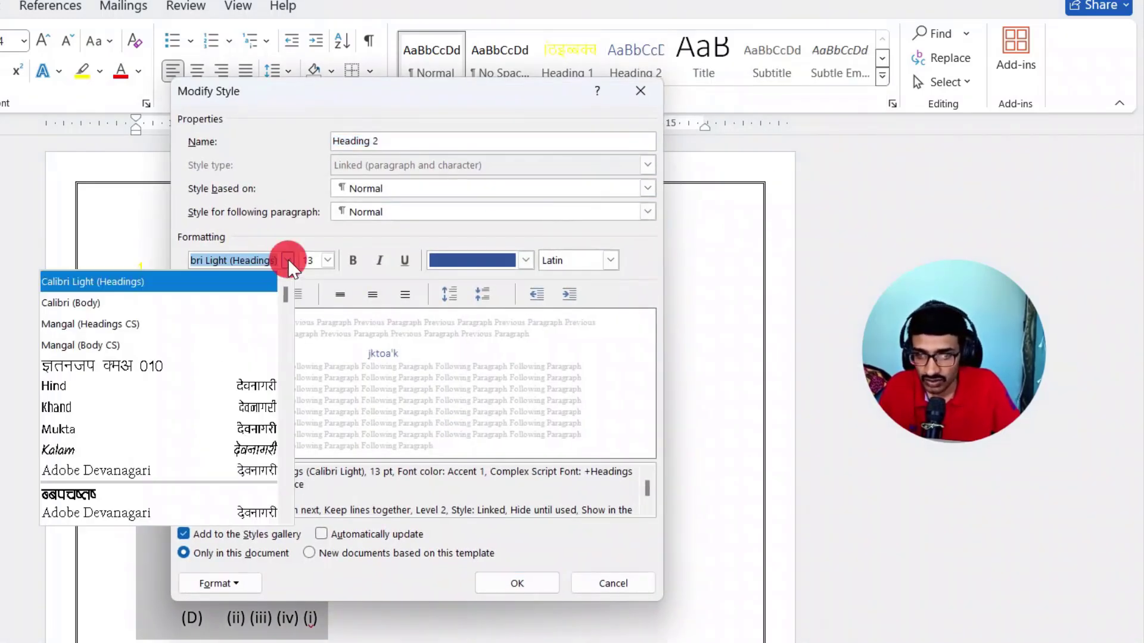
{"action": "left_click", "coordinate": [151, 367]}
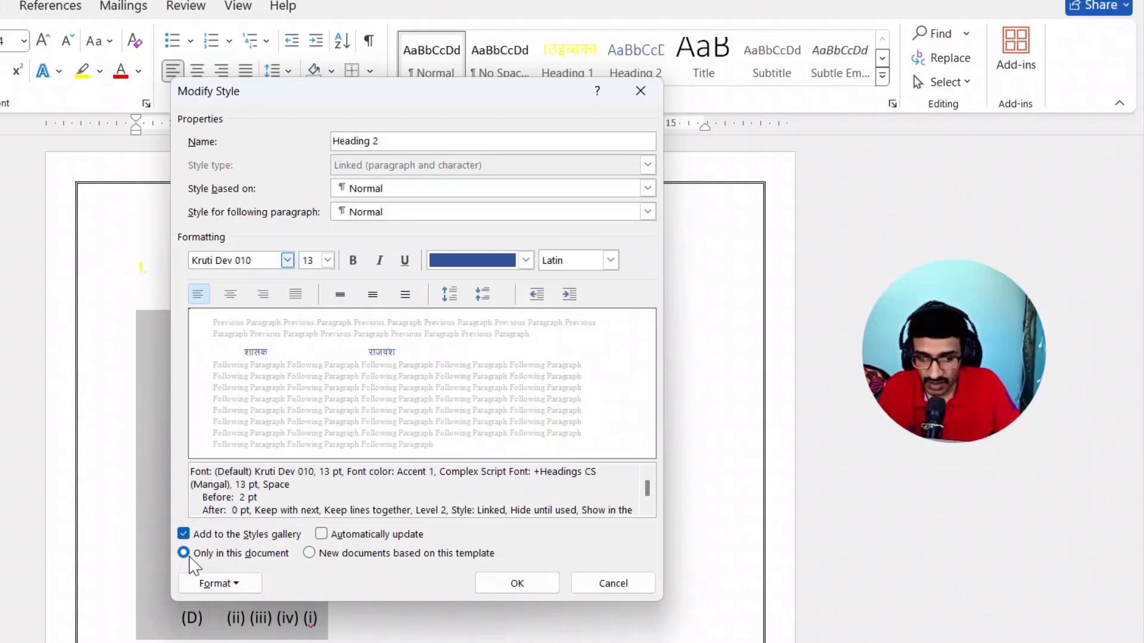
{"action": "left_click", "coordinate": [309, 553]}
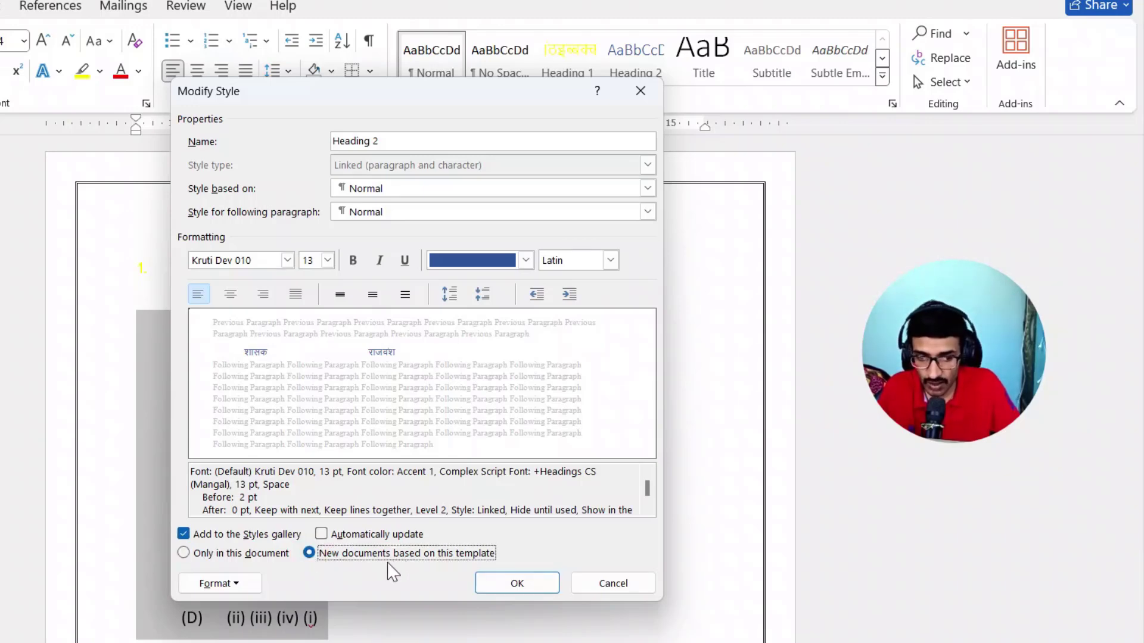
{"action": "left_click", "coordinate": [321, 535]}
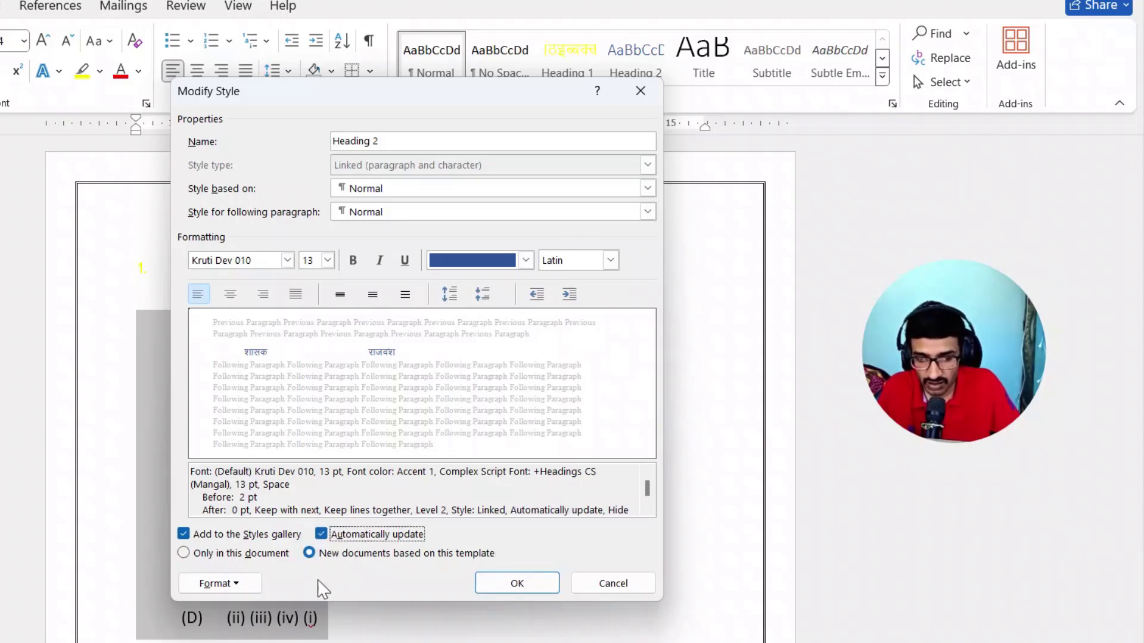
- Assign the keyboard shortcut Ctrl+2 to the Heading 2 style
{"action": "left_click", "coordinate": [244, 585]}
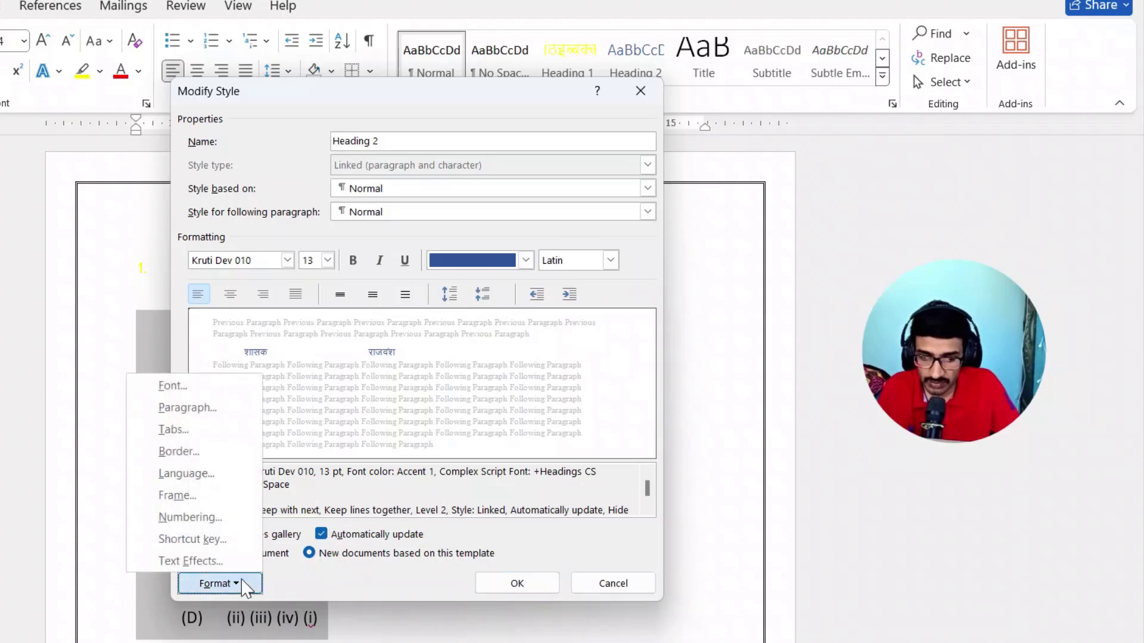
{"action": "left_click", "coordinate": [185, 539]}
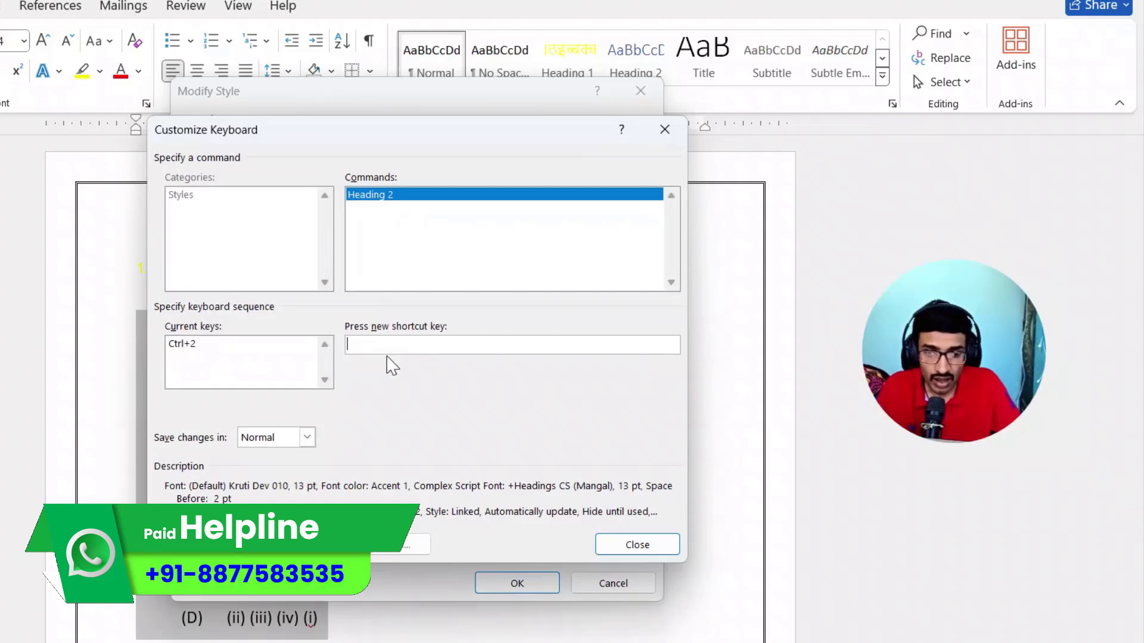
{"action": "left_click", "coordinate": [383, 348]}
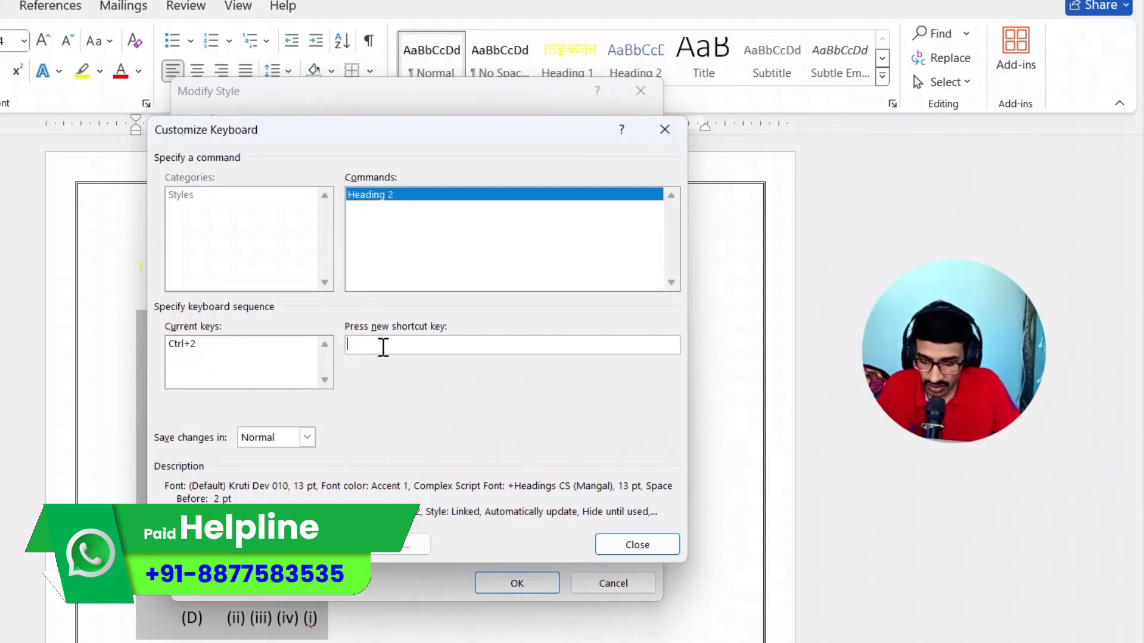
{"action": "key", "text": "ctrl+2"}
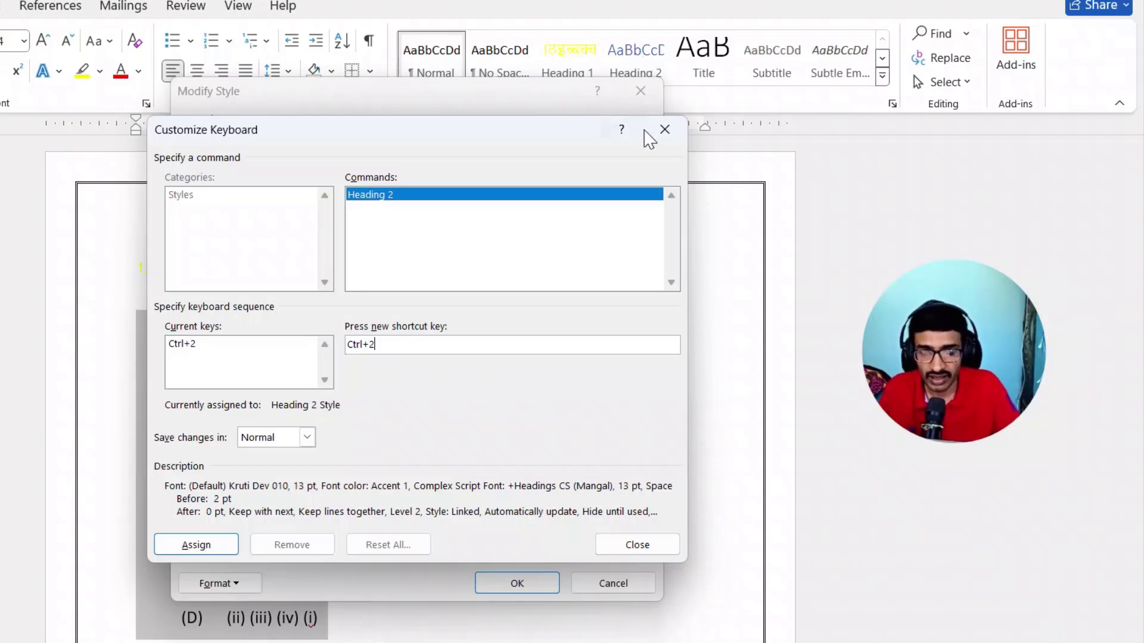
{"action": "left_click", "coordinate": [192, 543]}
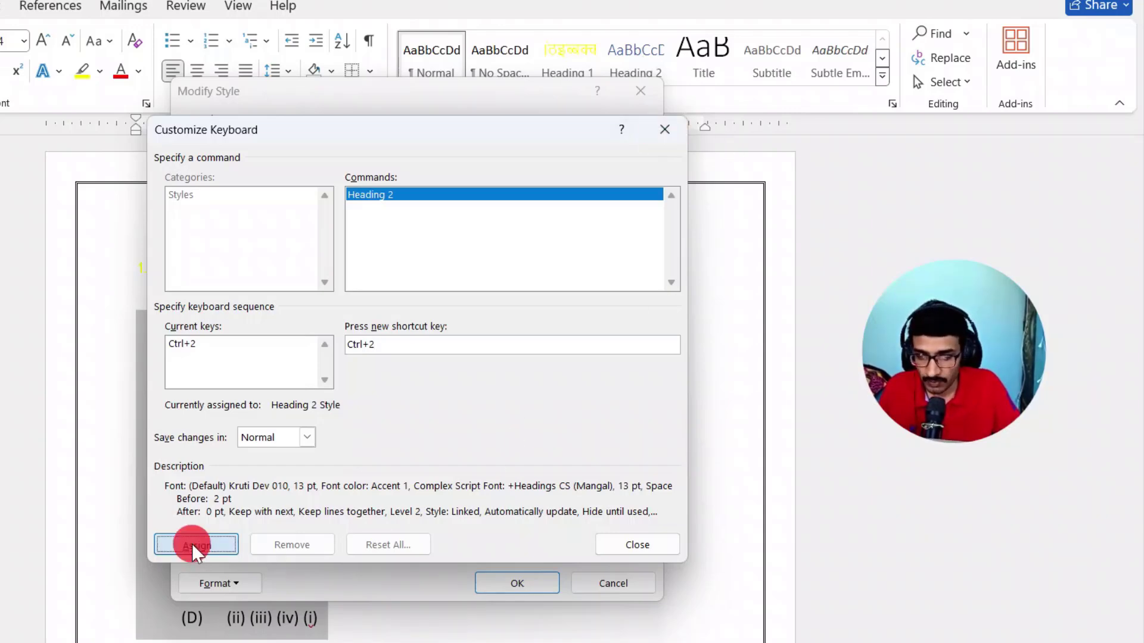
{"action": "left_click", "coordinate": [640, 545]}
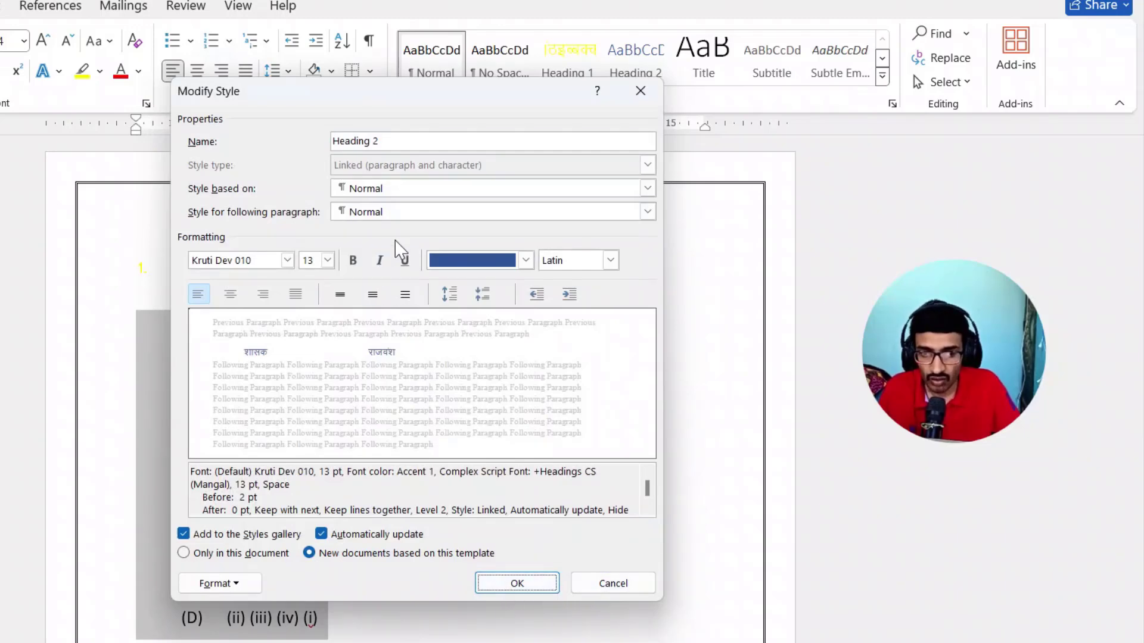
- Set the Heading 2 style's font colour to standard light blue and save the style changes
{"action": "left_click", "coordinate": [490, 262]}
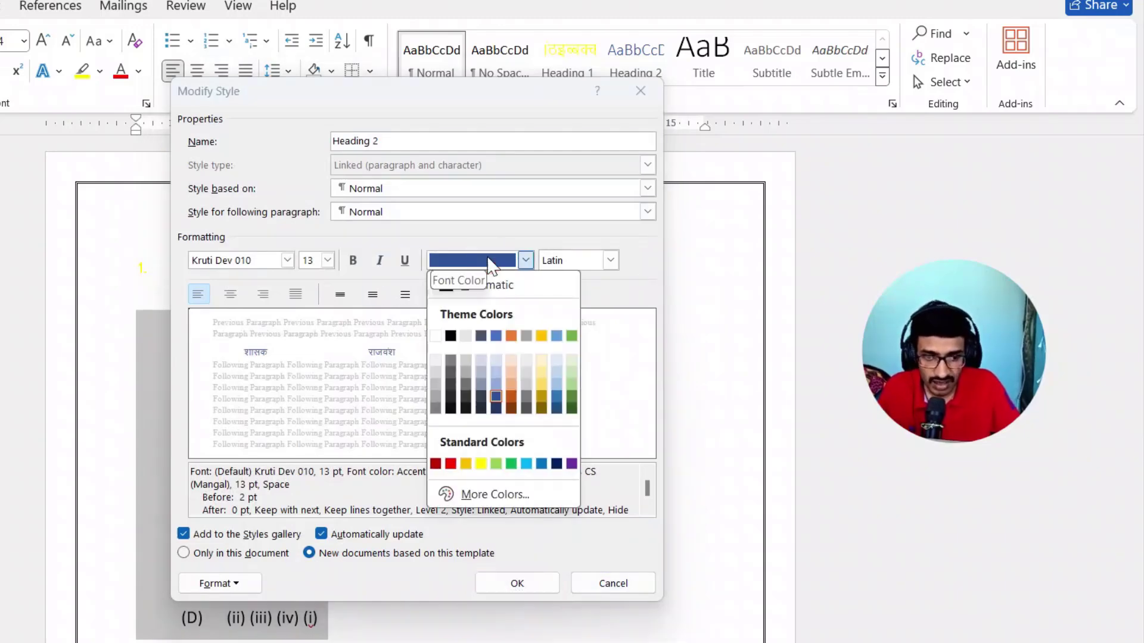
{"action": "left_click", "coordinate": [526, 463]}
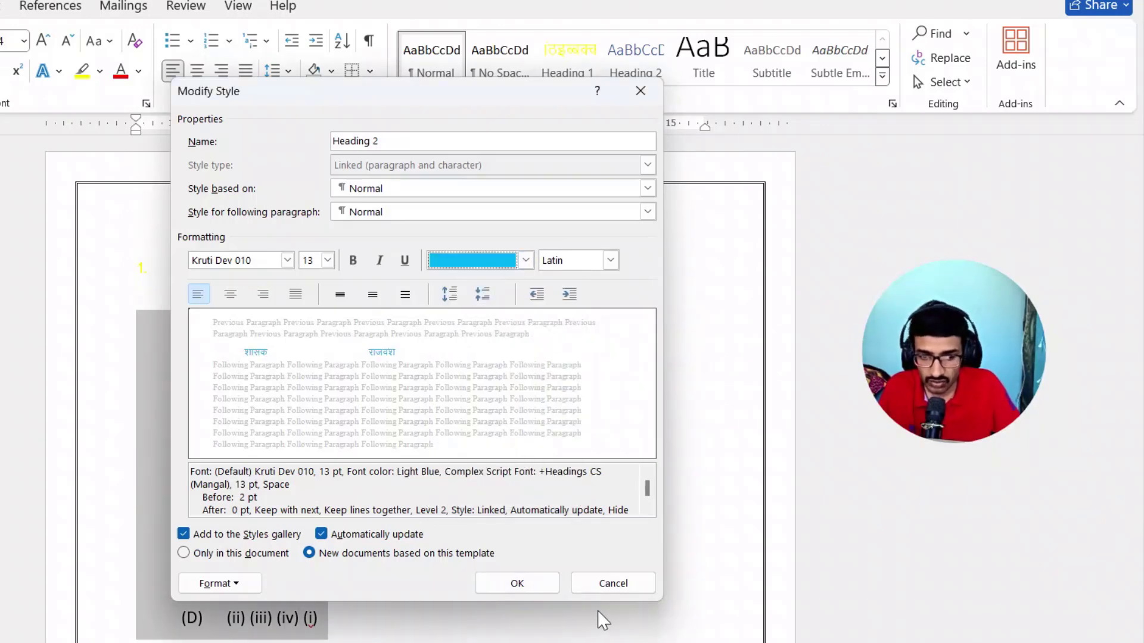
{"action": "left_click", "coordinate": [520, 585]}
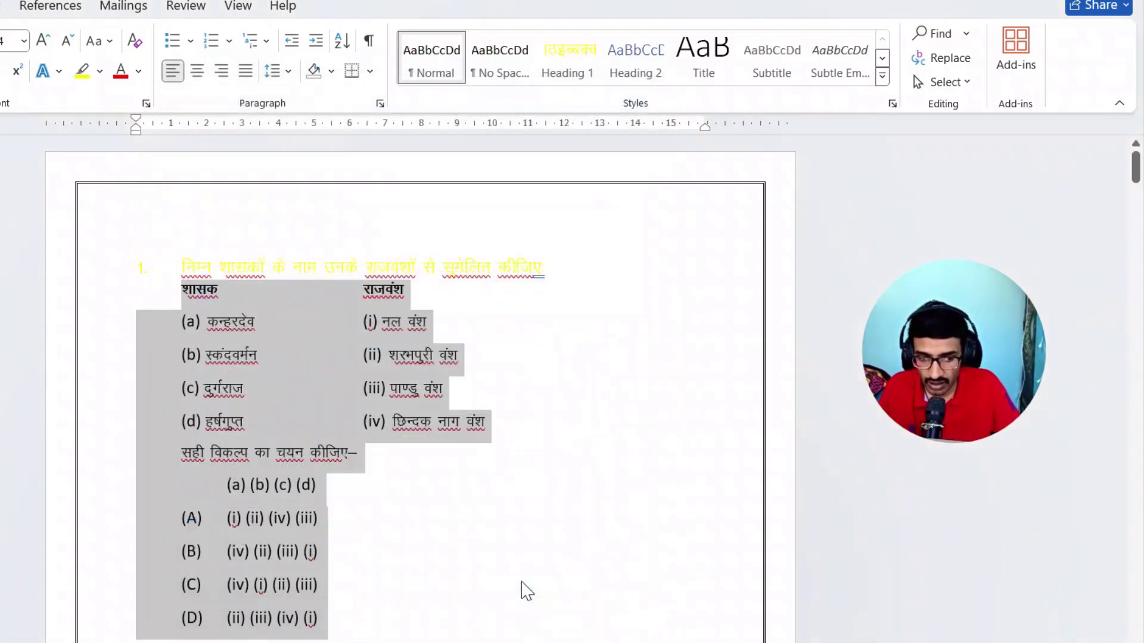
- Apply the Heading 2 style to all the matching lists and answer options under the first question
{"action": "left_click", "coordinate": [498, 520]}
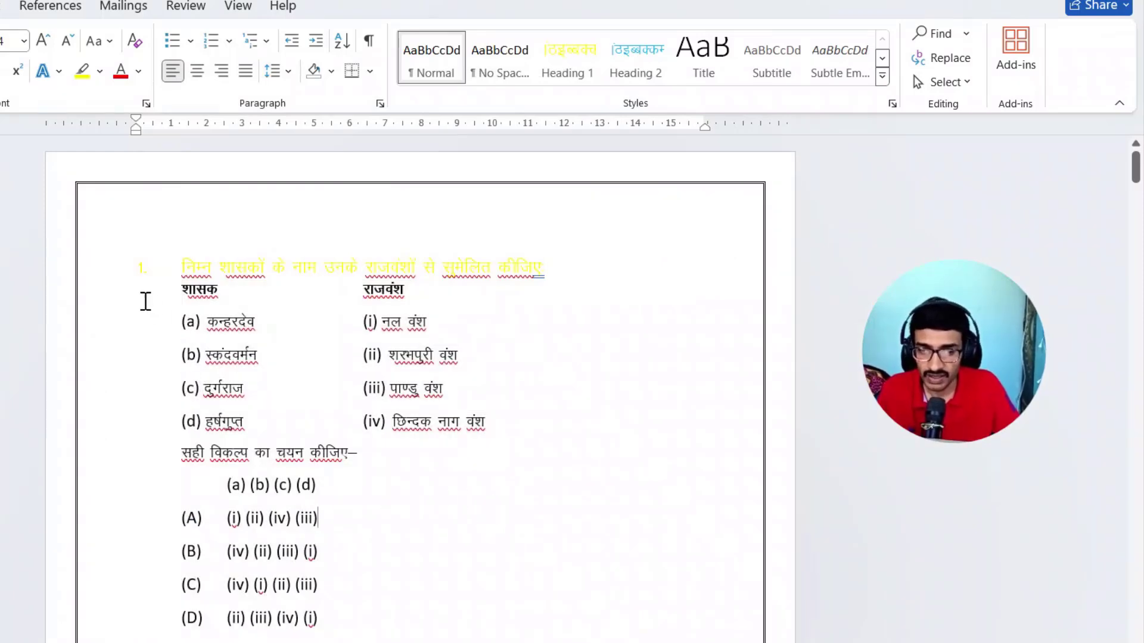
{"action": "left_click", "coordinate": [118, 297]}
{"action": "left_click_drag", "start_coordinate": [118, 298], "coordinate": [135, 613]}
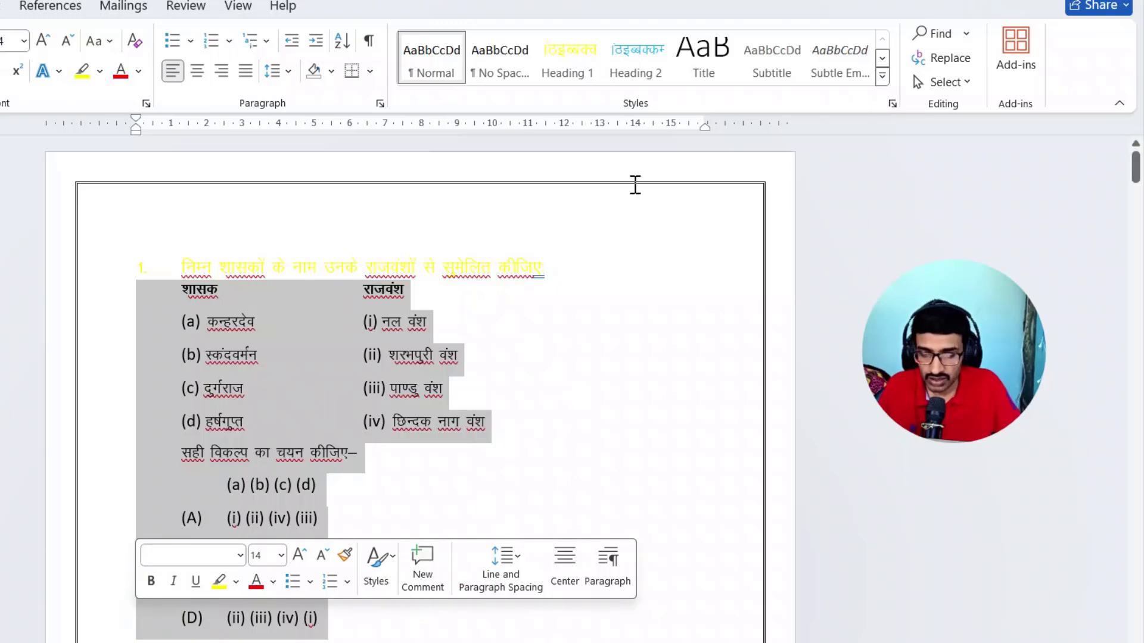
{"action": "left_click", "coordinate": [638, 60]}
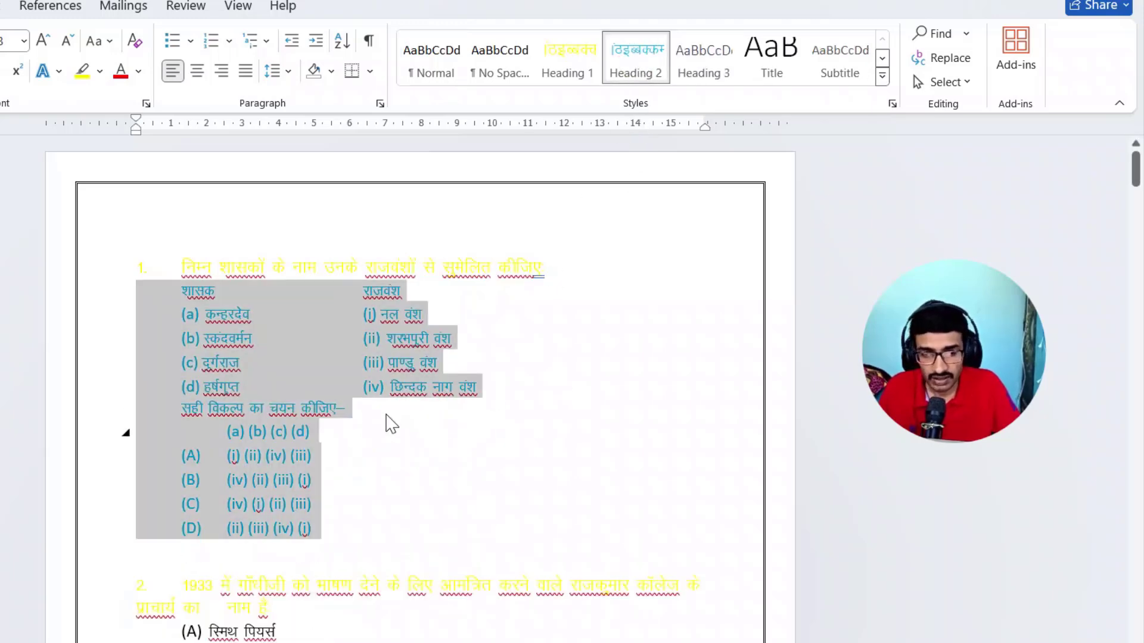
- Apply the Heading 2 style to answer options (A) to (D) of question 2
{"action": "left_click", "coordinate": [443, 501]}
{"action": "scroll", "coordinate": [467, 378], "scroll_direction": "down", "scroll_amount": 1}
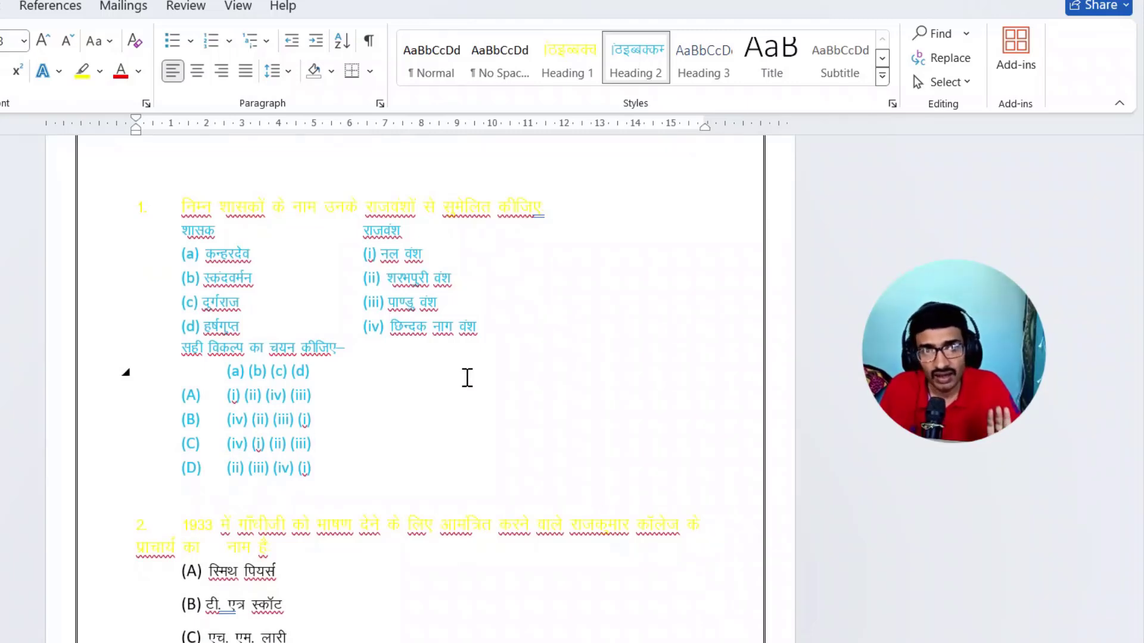
{"action": "scroll", "coordinate": [467, 378], "scroll_direction": "down", "scroll_amount": 5}
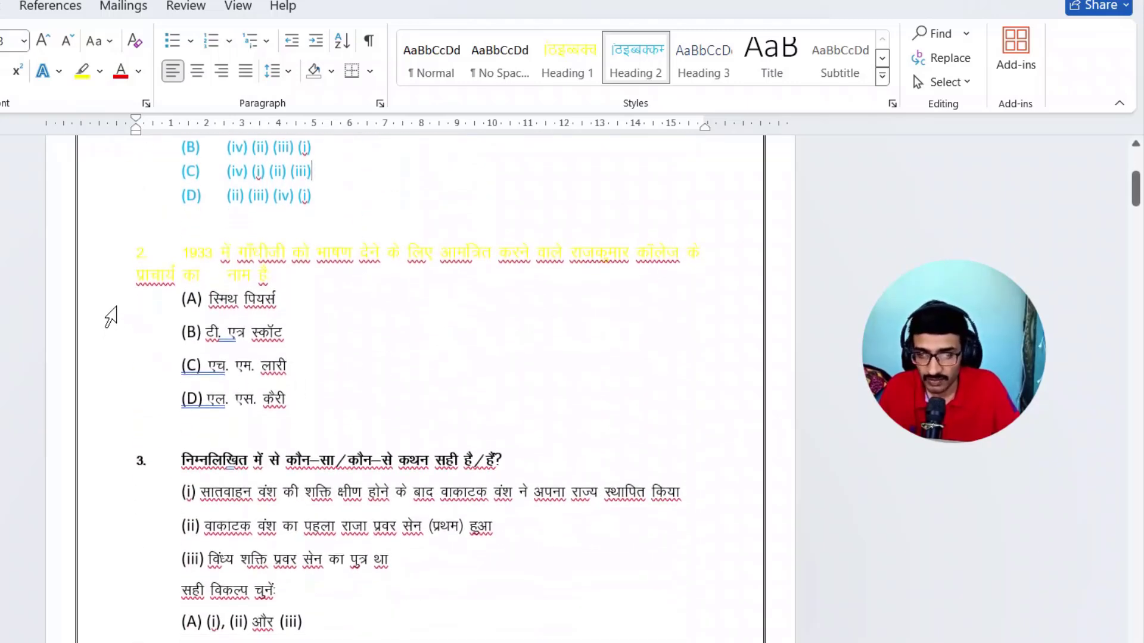
{"action": "left_click_drag", "start_coordinate": [111, 310], "coordinate": [131, 407]}
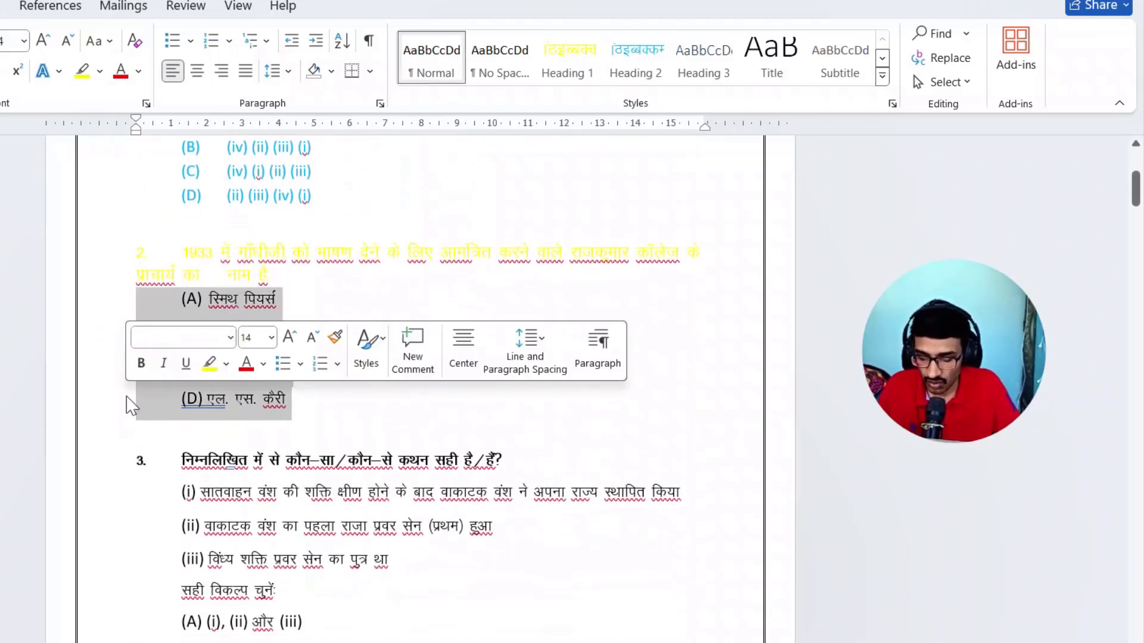
{"action": "key", "text": "ctrl+alt+2"}
- Apply Heading 1 to the question 3 line and Heading 2 to its statements and answer options
{"action": "scroll", "coordinate": [434, 328], "scroll_direction": "down", "scroll_amount": 1}
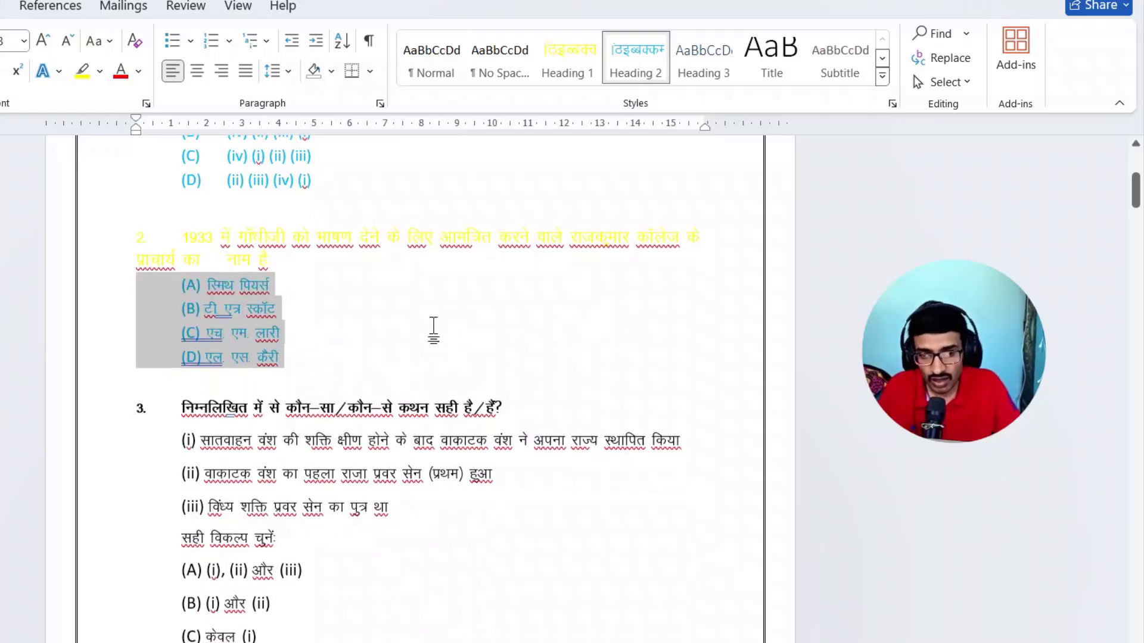
{"action": "scroll", "coordinate": [433, 328], "scroll_direction": "down", "scroll_amount": 2}
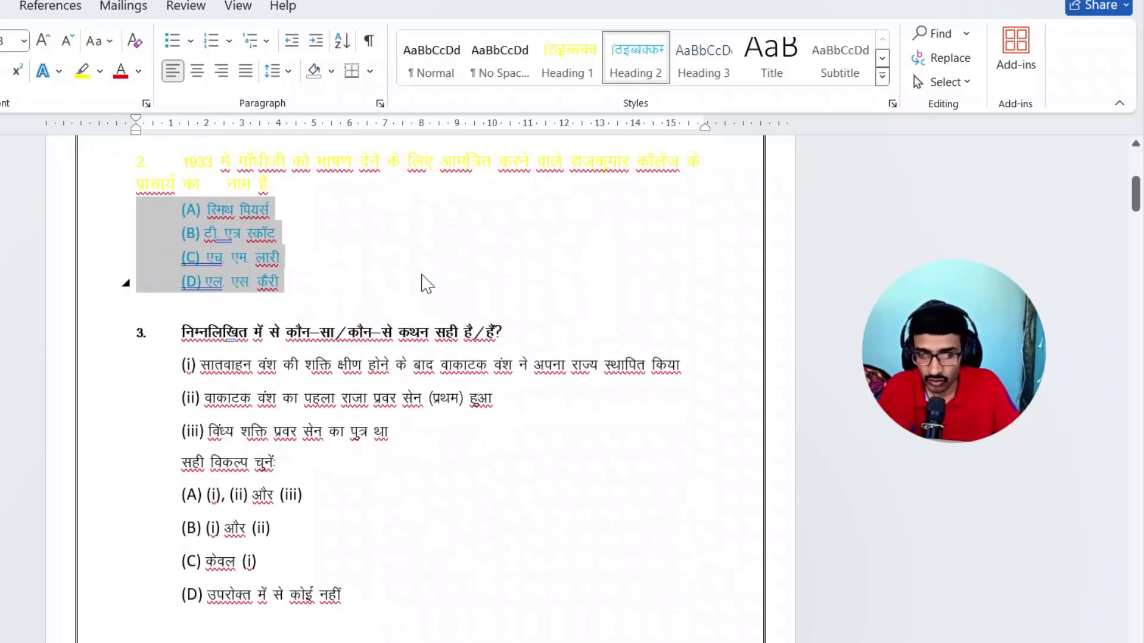
{"action": "left_click", "coordinate": [102, 345]}
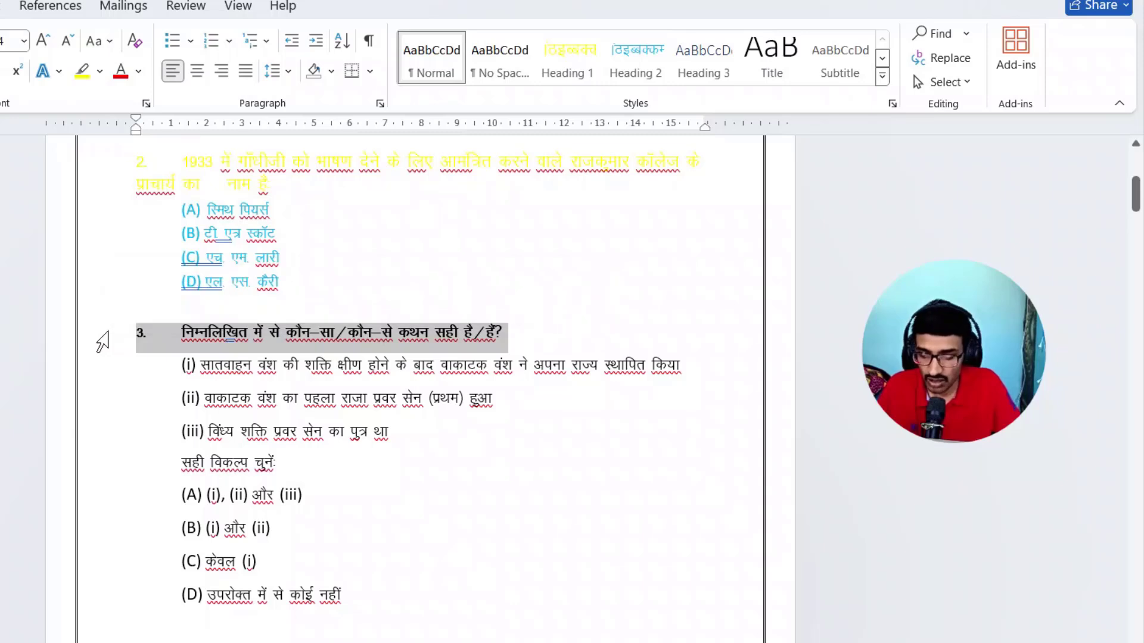
{"action": "key", "text": "ctrl+alt+1"}
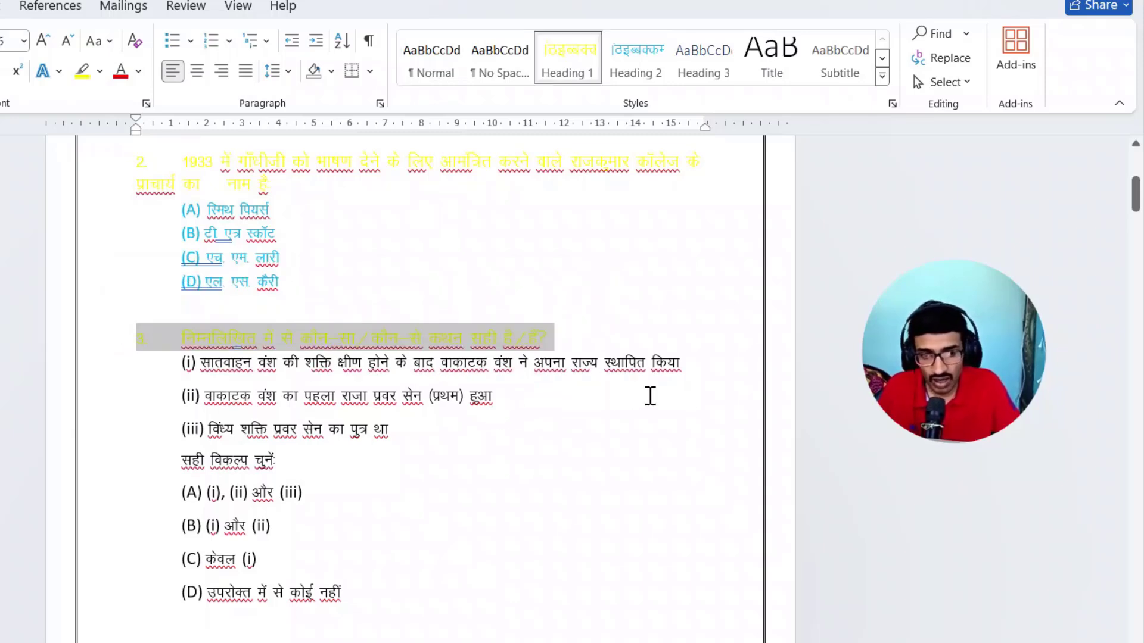
{"action": "scroll", "coordinate": [451, 422], "scroll_direction": "down", "scroll_amount": 1}
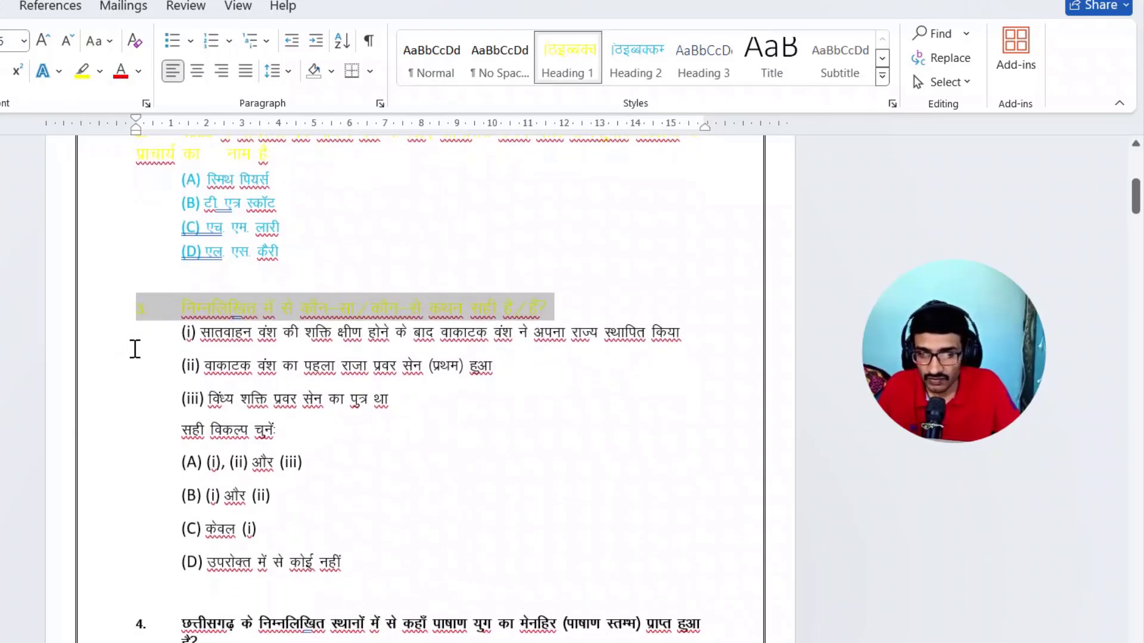
{"action": "left_click_drag", "start_coordinate": [107, 341], "coordinate": [106, 579]}
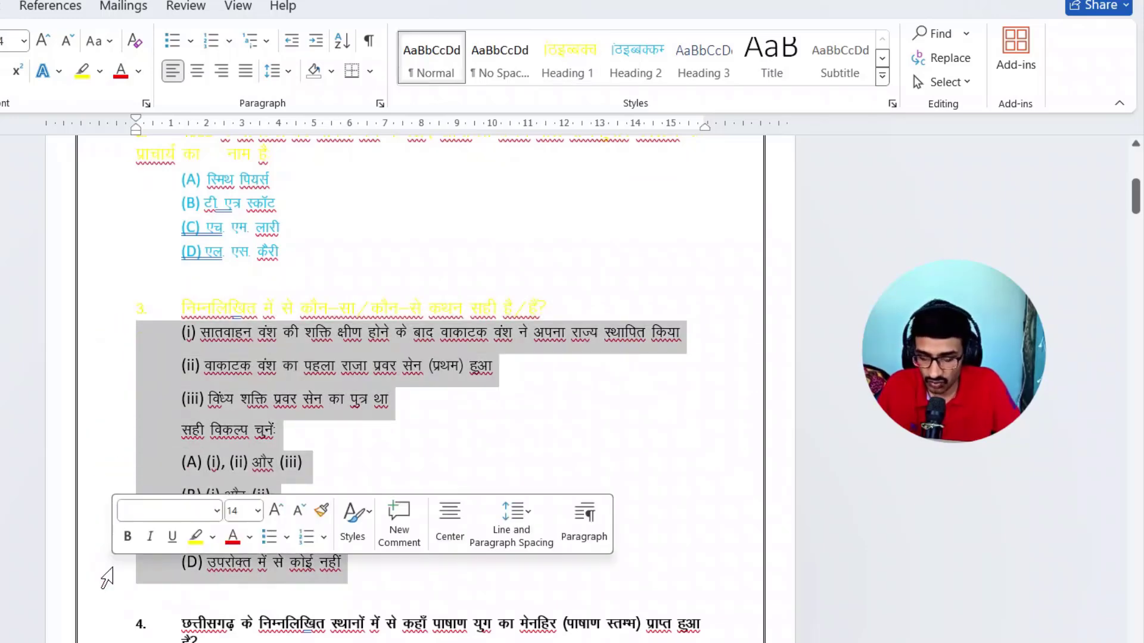
{"action": "key", "text": "ctrl+alt+2"}
- Apply Heading 1 to the question 4 line and Heading 2 to its four answer options across the page break
{"action": "scroll", "coordinate": [473, 475], "scroll_direction": "down", "scroll_amount": 2}
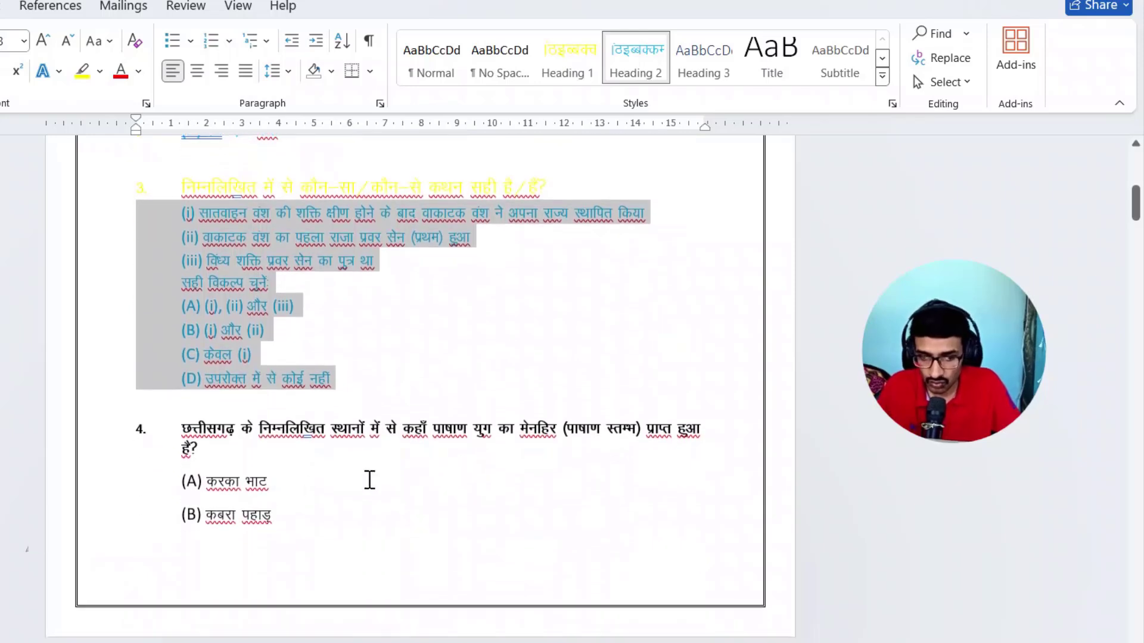
{"action": "double_click", "coordinate": [102, 440]}
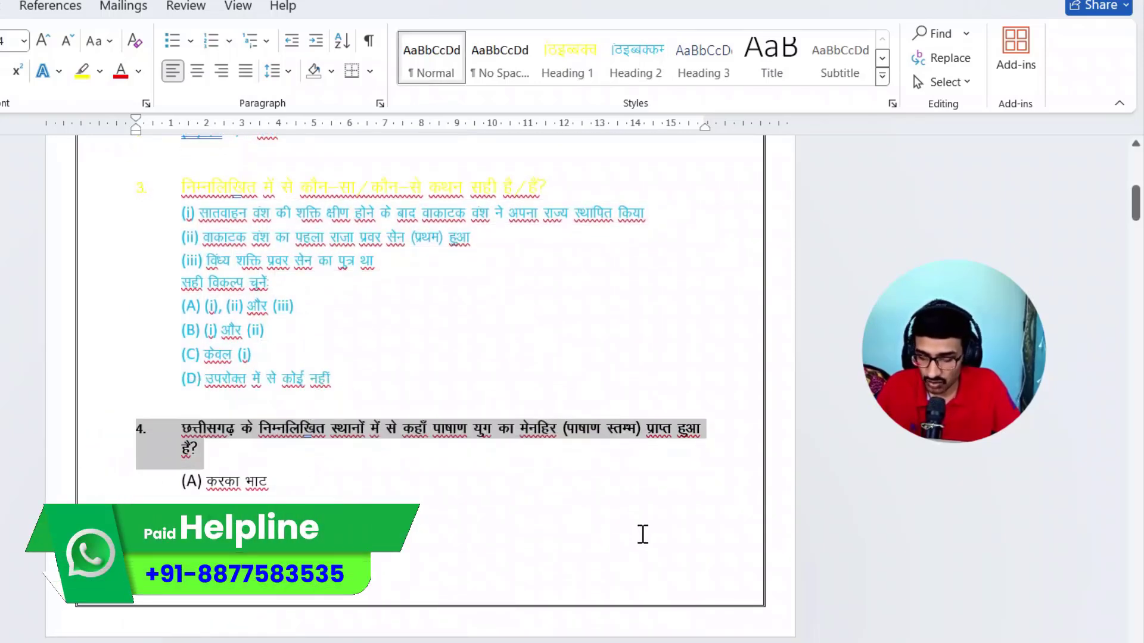
{"action": "key", "text": "ctrl+alt+1"}
{"action": "scroll", "coordinate": [477, 482], "scroll_direction": "down", "scroll_amount": 3}
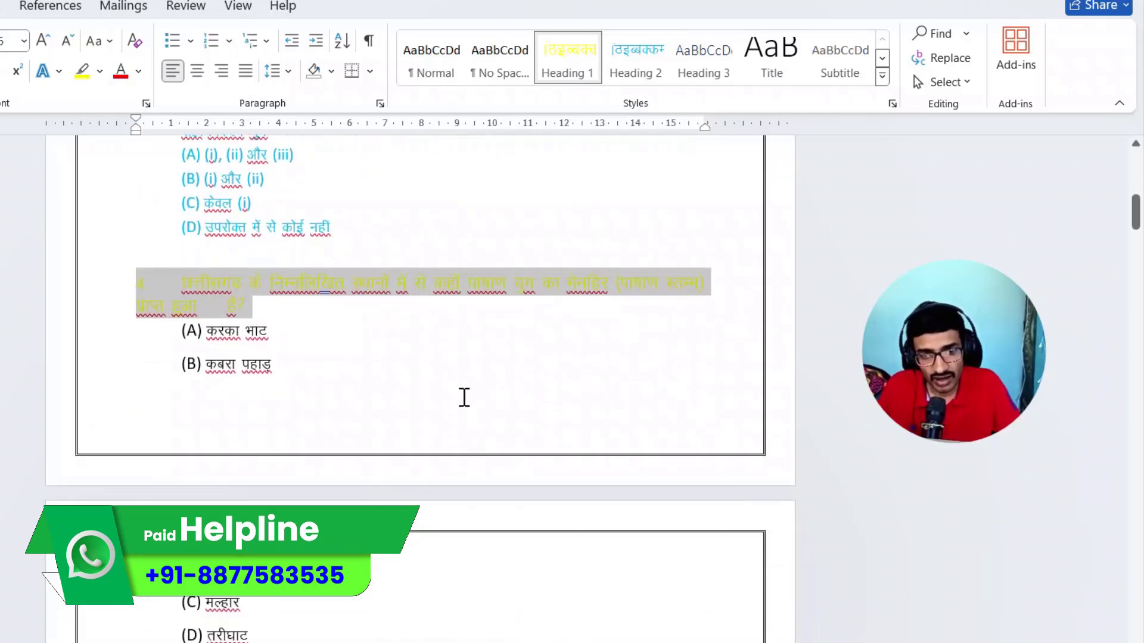
{"action": "scroll", "coordinate": [462, 396], "scroll_direction": "down", "scroll_amount": 2}
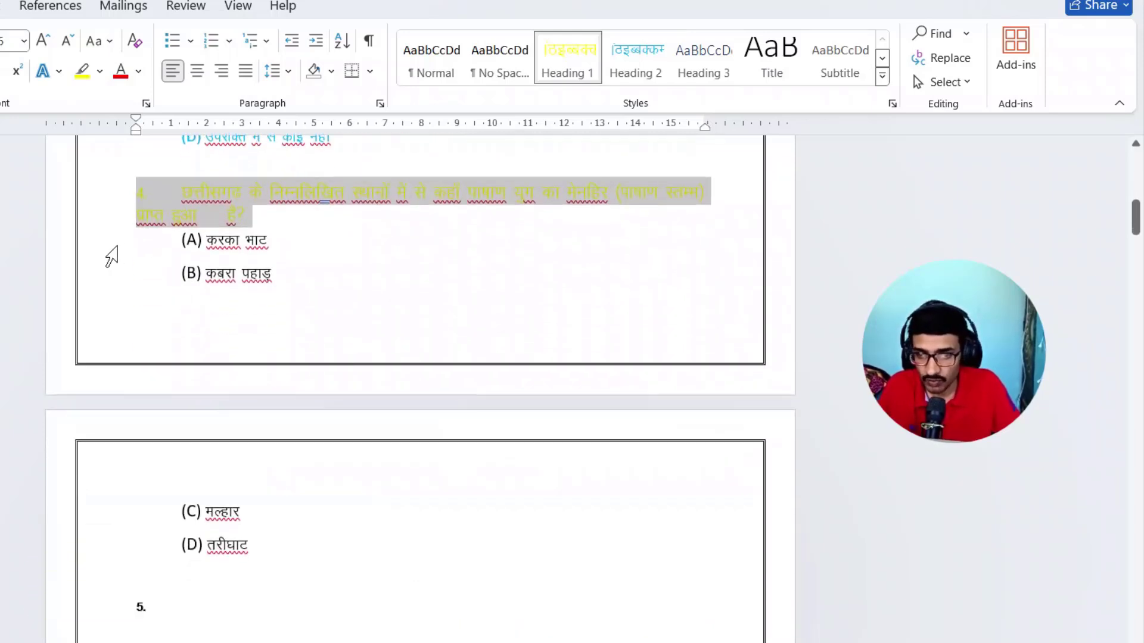
{"action": "left_click_drag", "start_coordinate": [108, 257], "coordinate": [109, 551]}
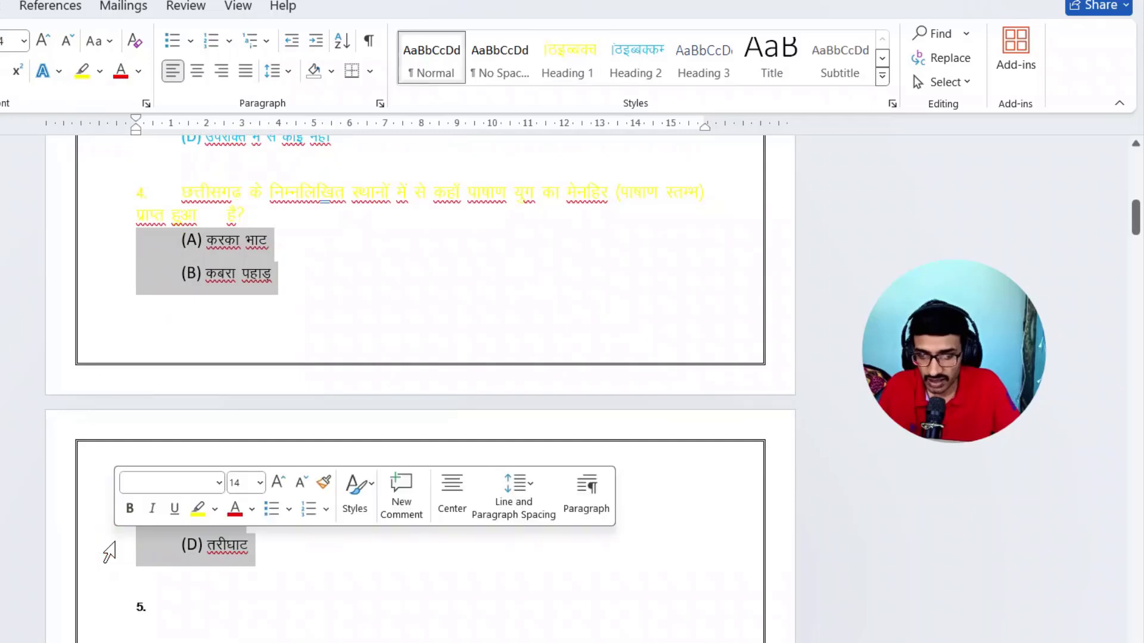
{"action": "key", "text": "ctrl+alt+2"}
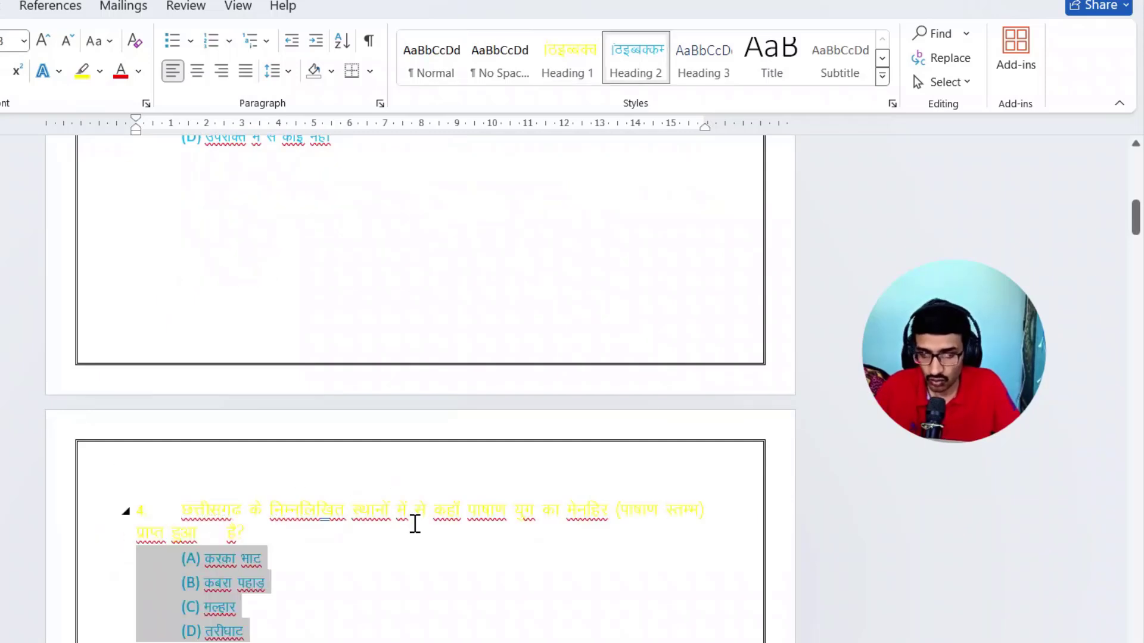
{"action": "left_click", "coordinate": [421, 618]}
- Delete the empty question 5 line and leave a single blank line between questions 4 and 6
{"action": "scroll", "coordinate": [401, 564], "scroll_direction": "down", "scroll_amount": 5}
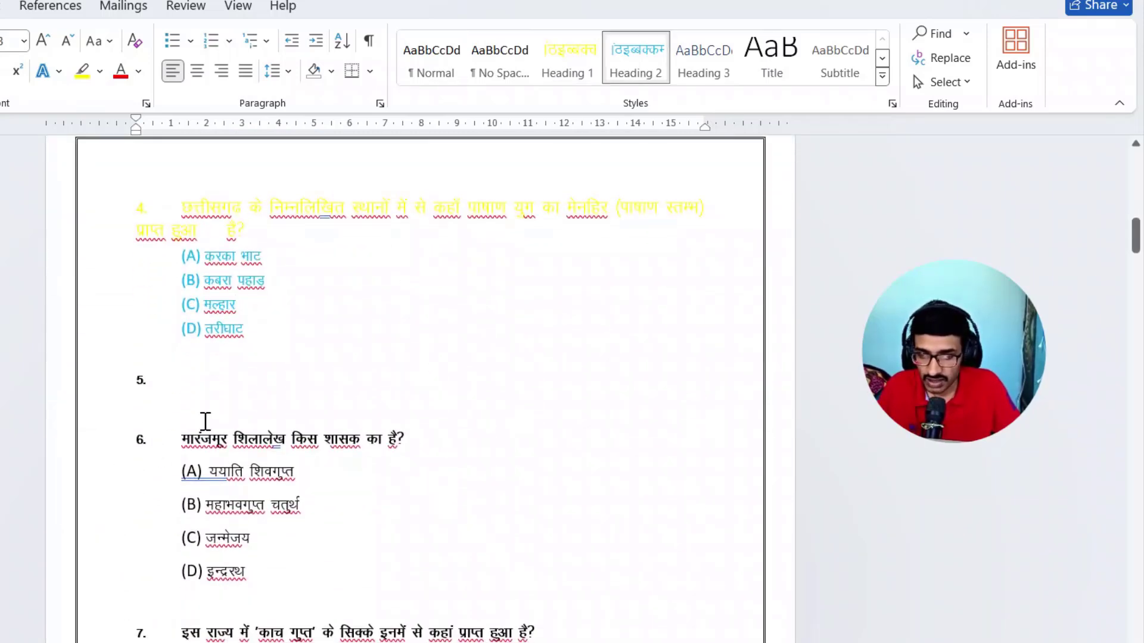
{"action": "left_click", "coordinate": [99, 385]}
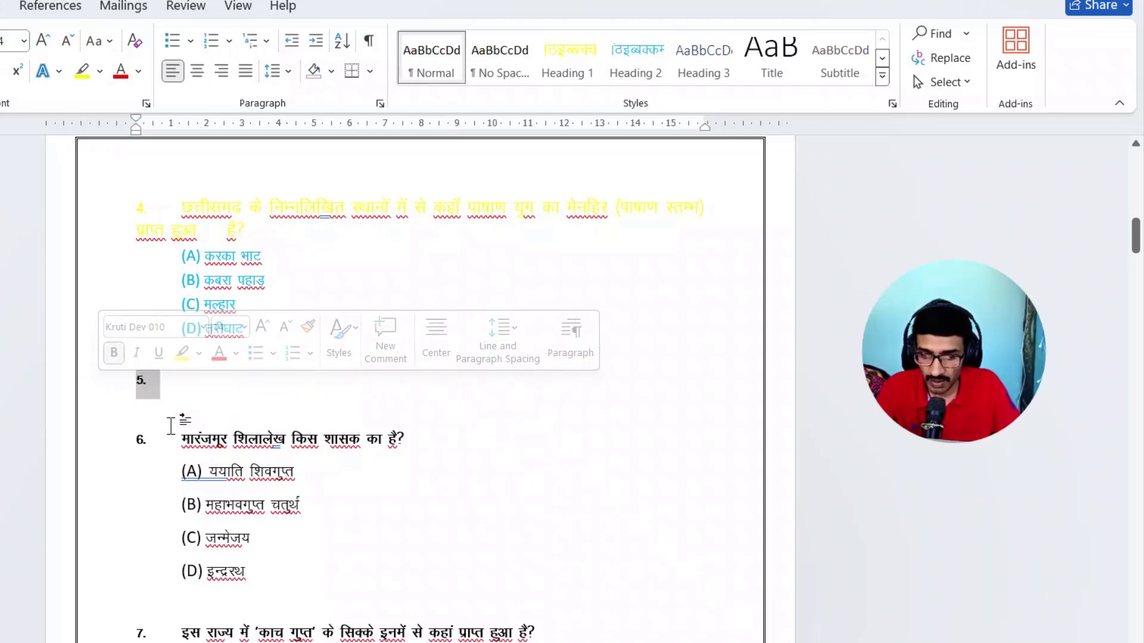
{"action": "key", "text": "Delete"}
{"action": "key", "text": "BackSpace"}
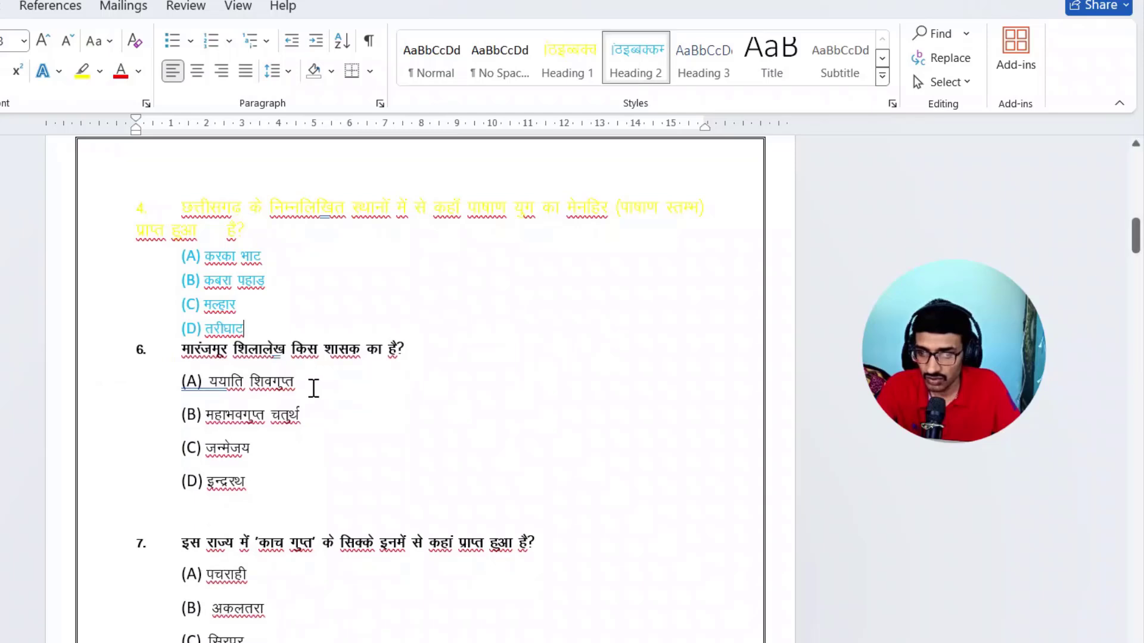
{"action": "key", "text": "Return"}
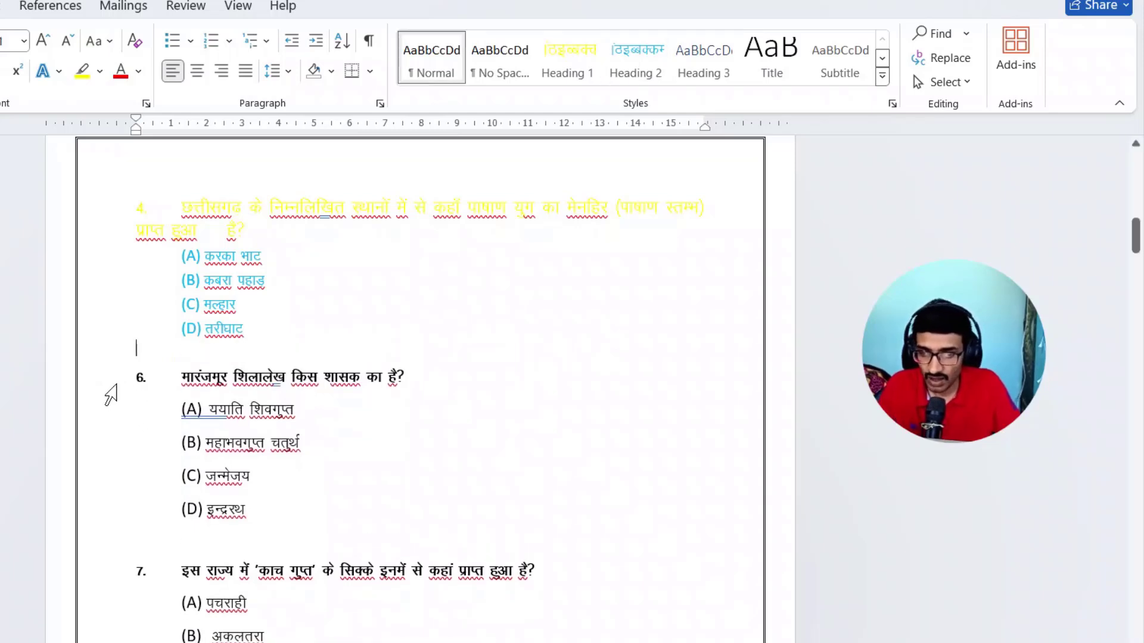
- Apply Heading 1 to the question 6 line and Heading 2 to its answer options (A) to (D)
{"action": "left_click", "coordinate": [103, 387]}
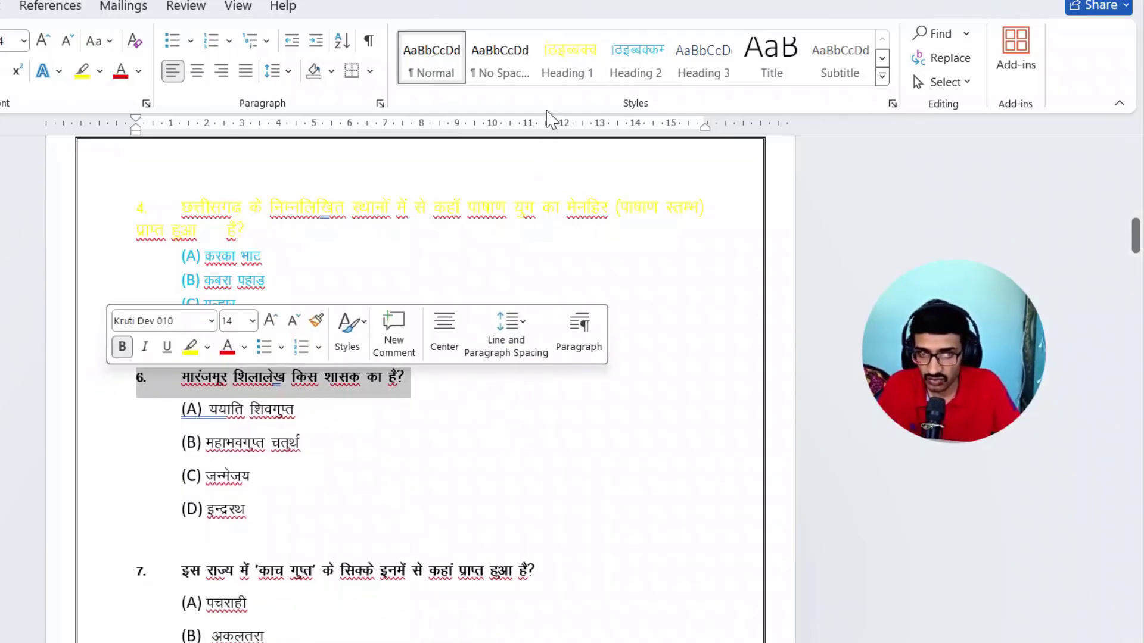
{"action": "left_click", "coordinate": [578, 54]}
{"action": "left_click", "coordinate": [446, 474]}
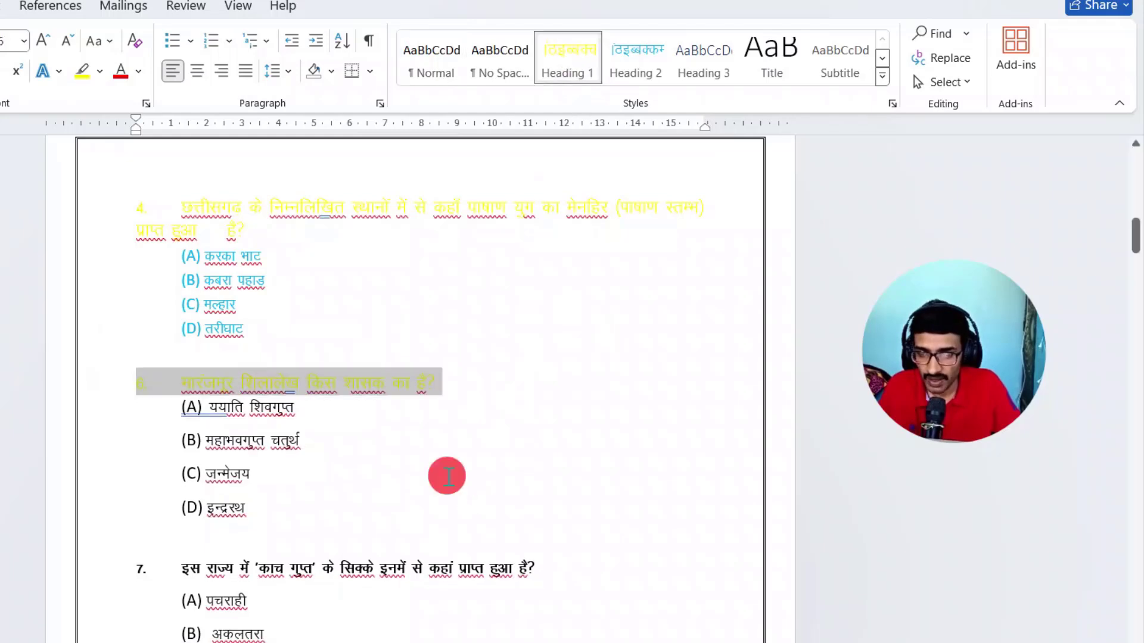
{"action": "left_click_drag", "start_coordinate": [112, 413], "coordinate": [113, 517]}
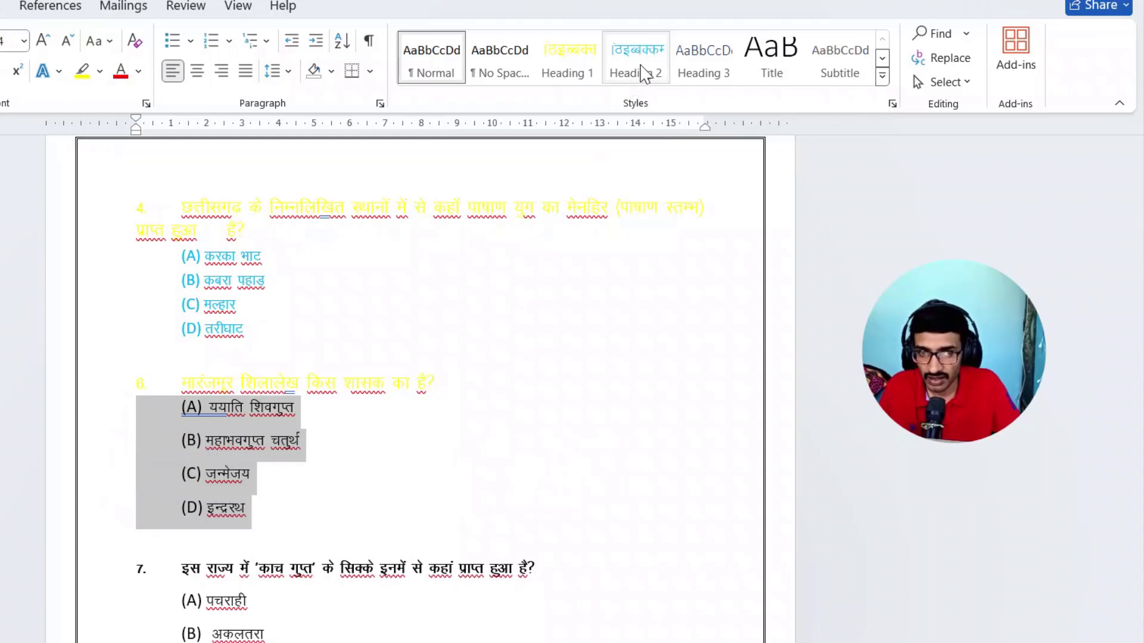
{"action": "left_click", "coordinate": [642, 75]}
{"action": "left_click", "coordinate": [513, 435]}
- Apply Heading 1 to the question 7 line and Heading 2 to its answer options (A) to (D)
{"action": "scroll", "coordinate": [509, 358], "scroll_direction": "down", "scroll_amount": 2}
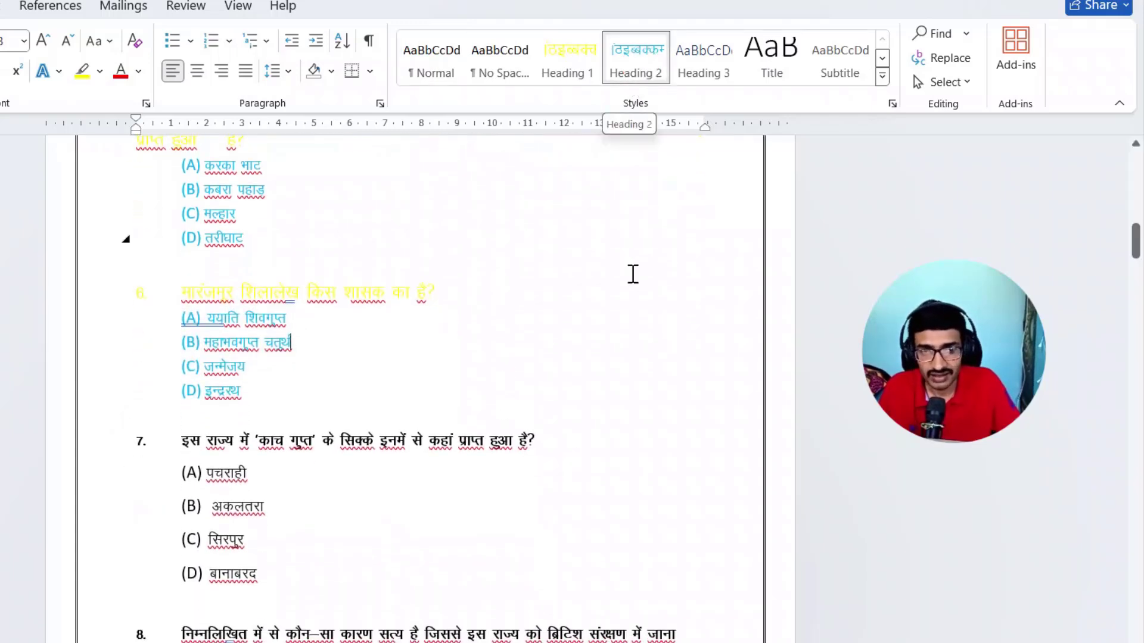
{"action": "scroll", "coordinate": [584, 355], "scroll_direction": "down", "scroll_amount": 1}
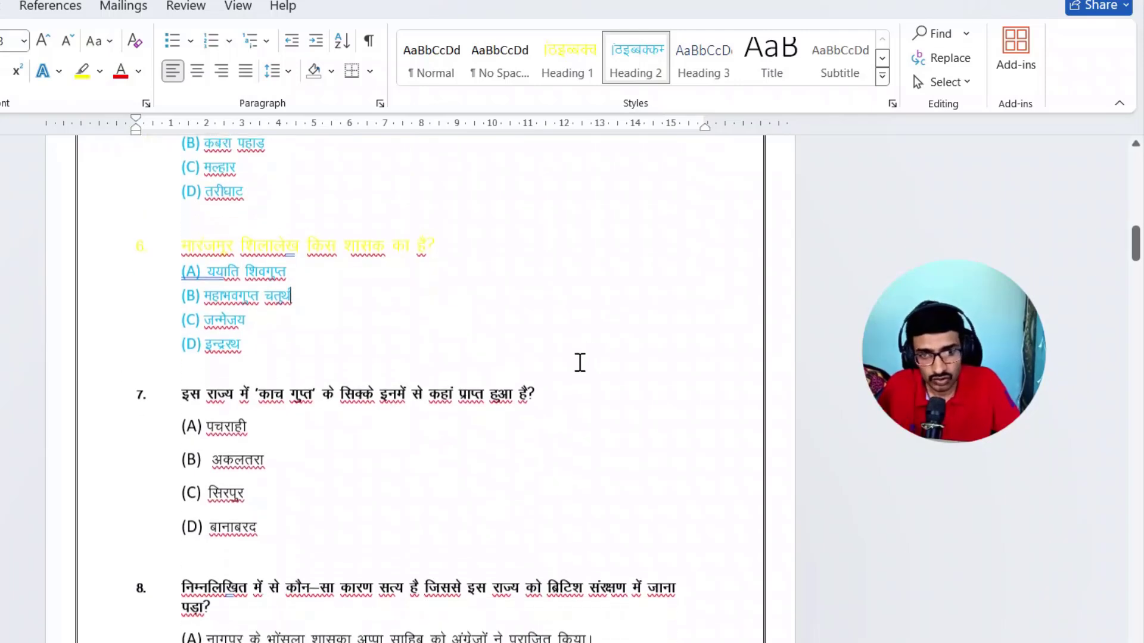
{"action": "left_click", "coordinate": [97, 390]}
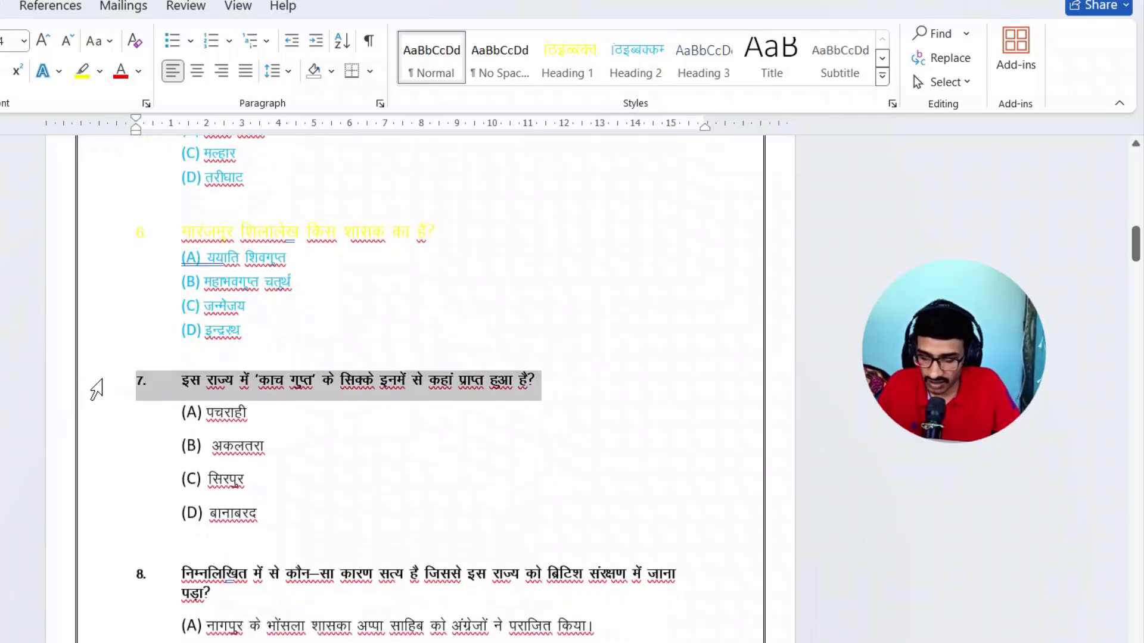
{"action": "key", "text": "ctrl+alt+1"}
{"action": "scroll", "coordinate": [176, 375], "scroll_direction": "down", "scroll_amount": 2}
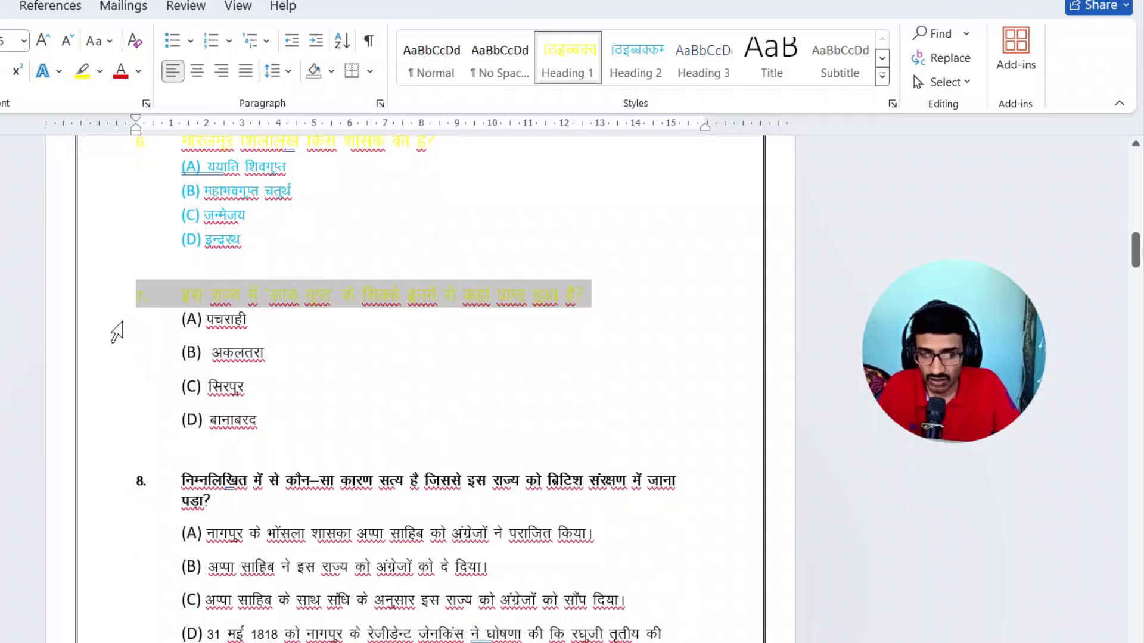
{"action": "left_click_drag", "start_coordinate": [107, 332], "coordinate": [141, 434]}
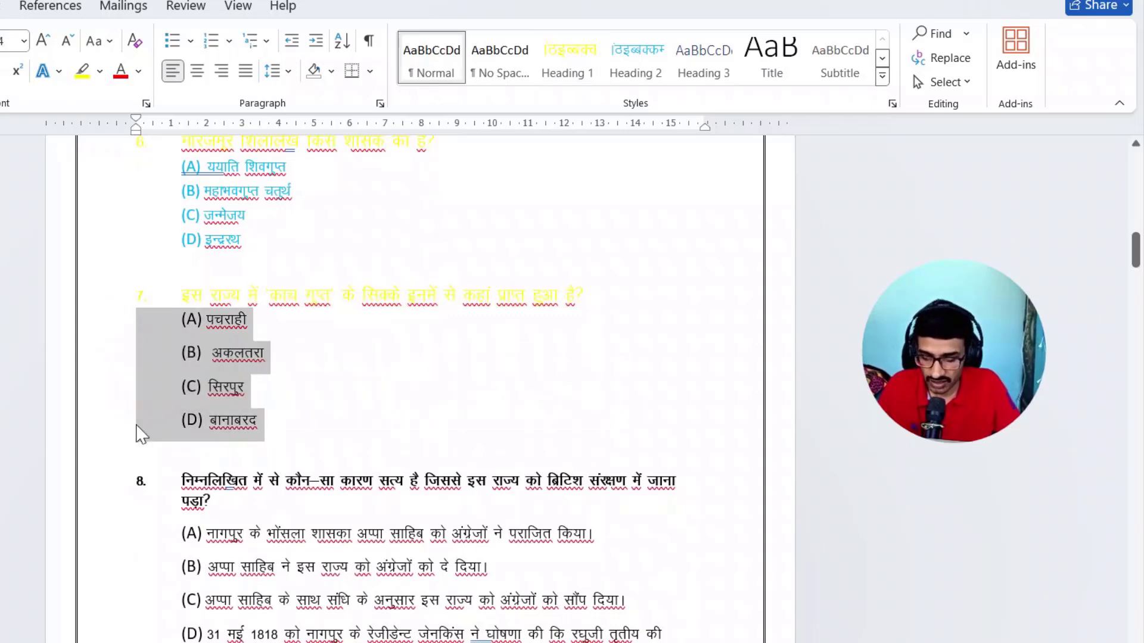
{"action": "key", "text": "ctrl+alt+2"}
{"action": "left_click", "coordinate": [459, 393]}
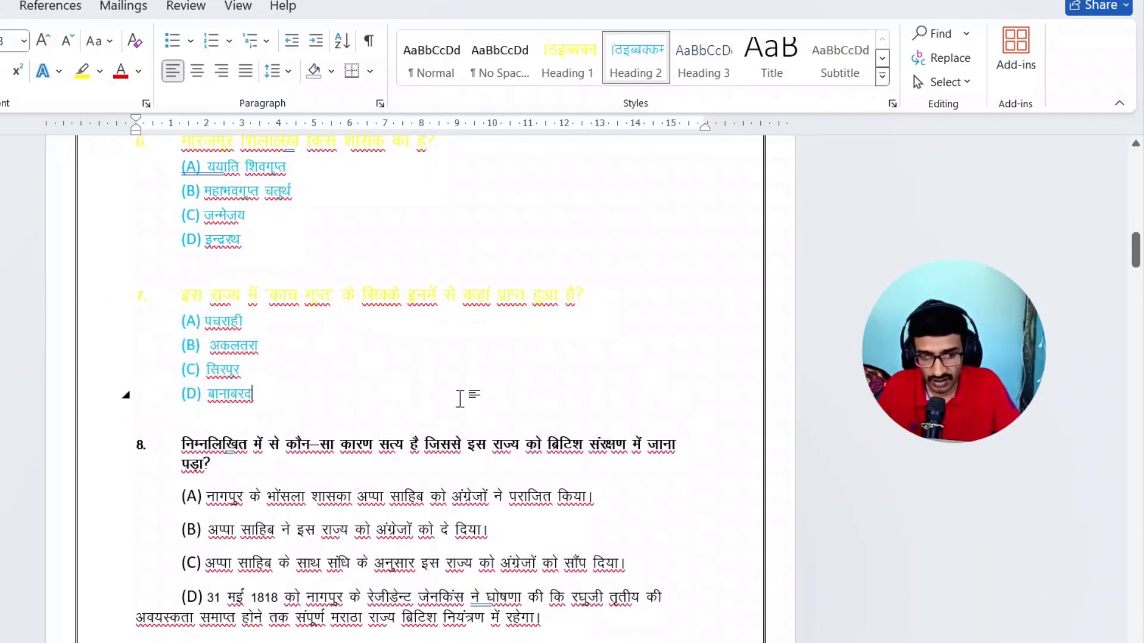
- Select the entire document and apply the Heading 1 style to all questions and answer options
{"action": "scroll", "coordinate": [459, 391], "scroll_direction": "up", "scroll_amount": 10}
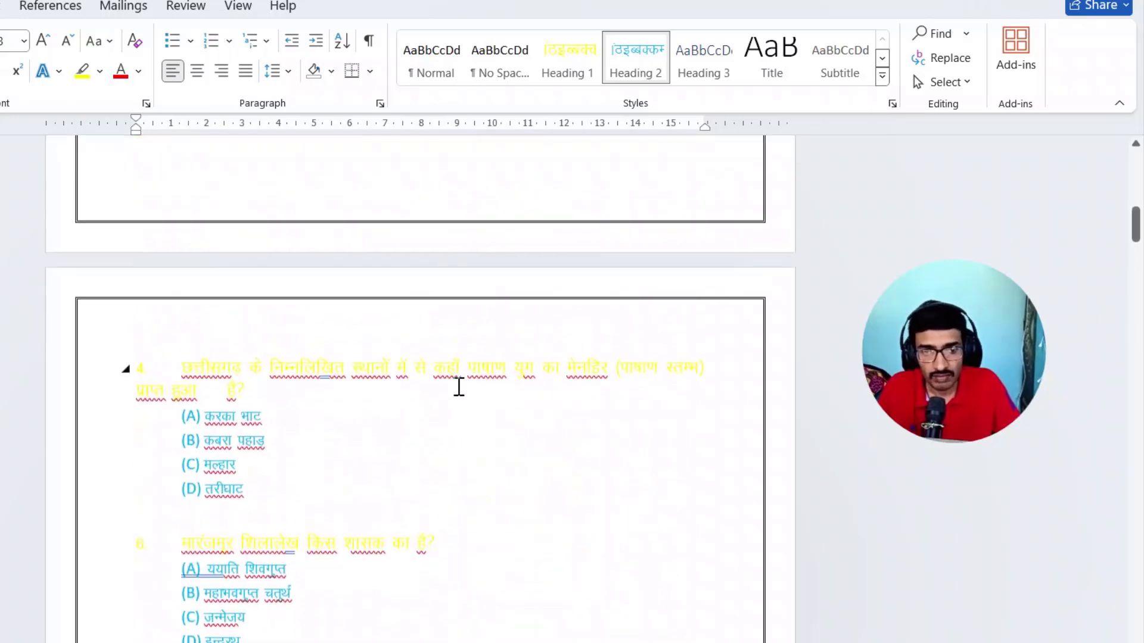
{"action": "scroll", "coordinate": [454, 383], "scroll_direction": "up", "scroll_amount": 6}
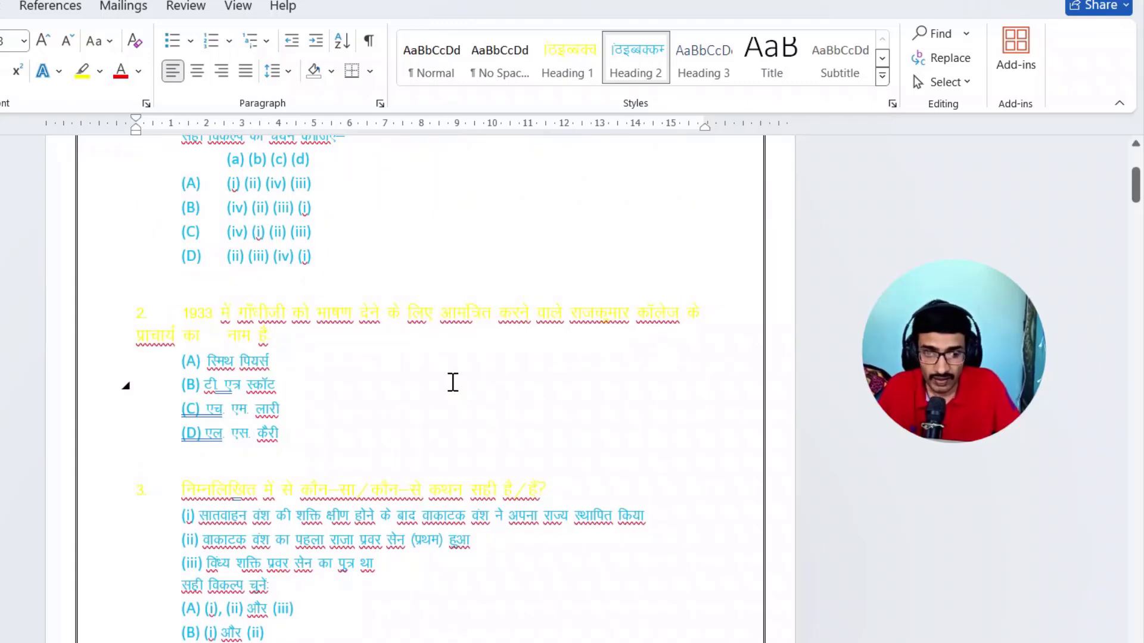
{"action": "scroll", "coordinate": [438, 405], "scroll_direction": "up", "scroll_amount": 5}
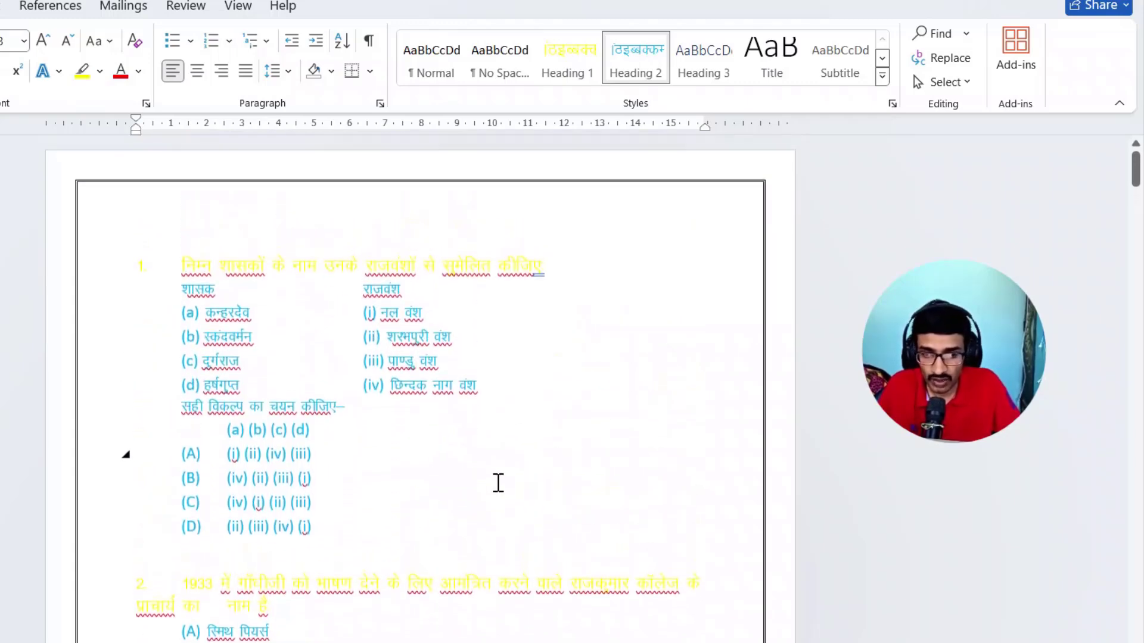
{"action": "left_click", "coordinate": [478, 496]}
{"action": "key", "text": "ctrl+a"}
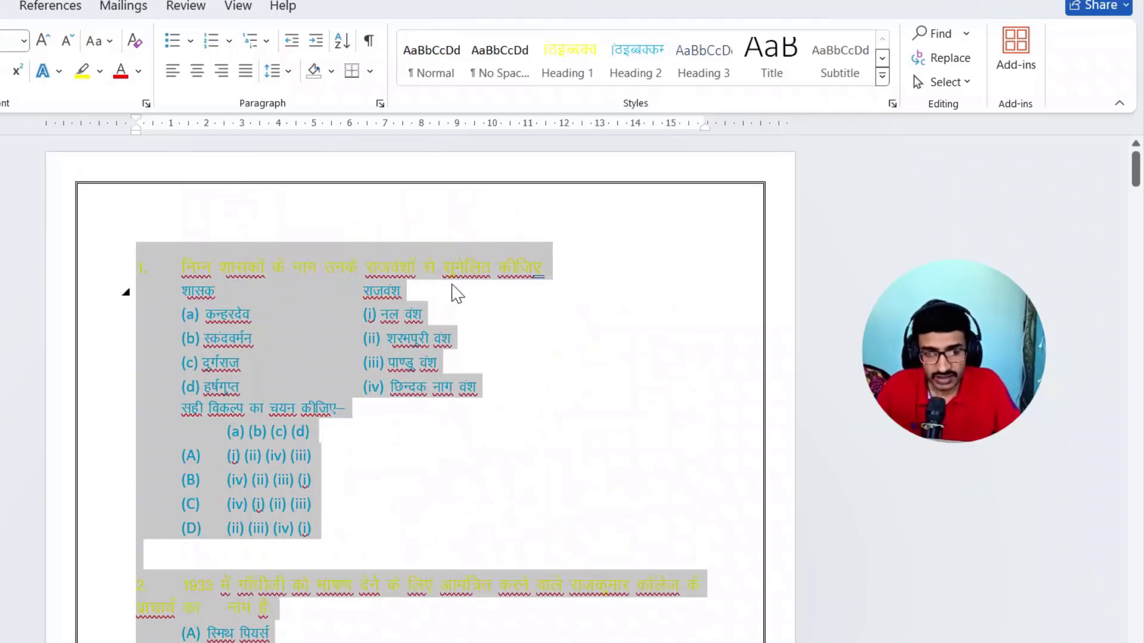
{"action": "scroll", "coordinate": [440, 387], "scroll_direction": "down", "scroll_amount": 1}
{"action": "scroll", "coordinate": [424, 476], "scroll_direction": "down", "scroll_amount": 15}
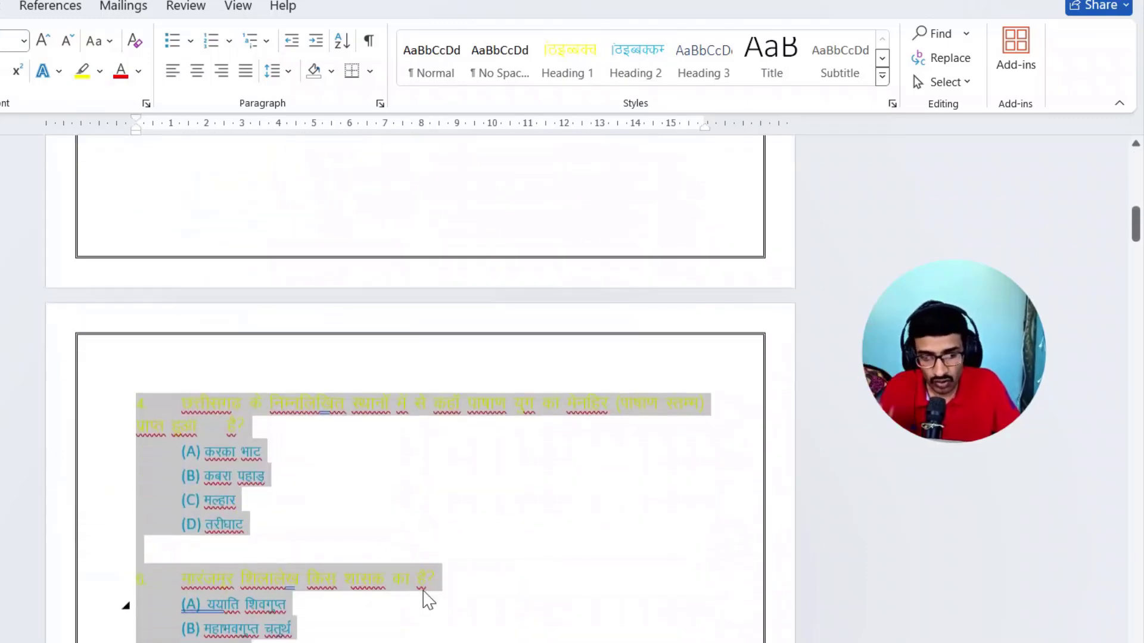
{"action": "scroll", "coordinate": [427, 603], "scroll_direction": "down", "scroll_amount": 4}
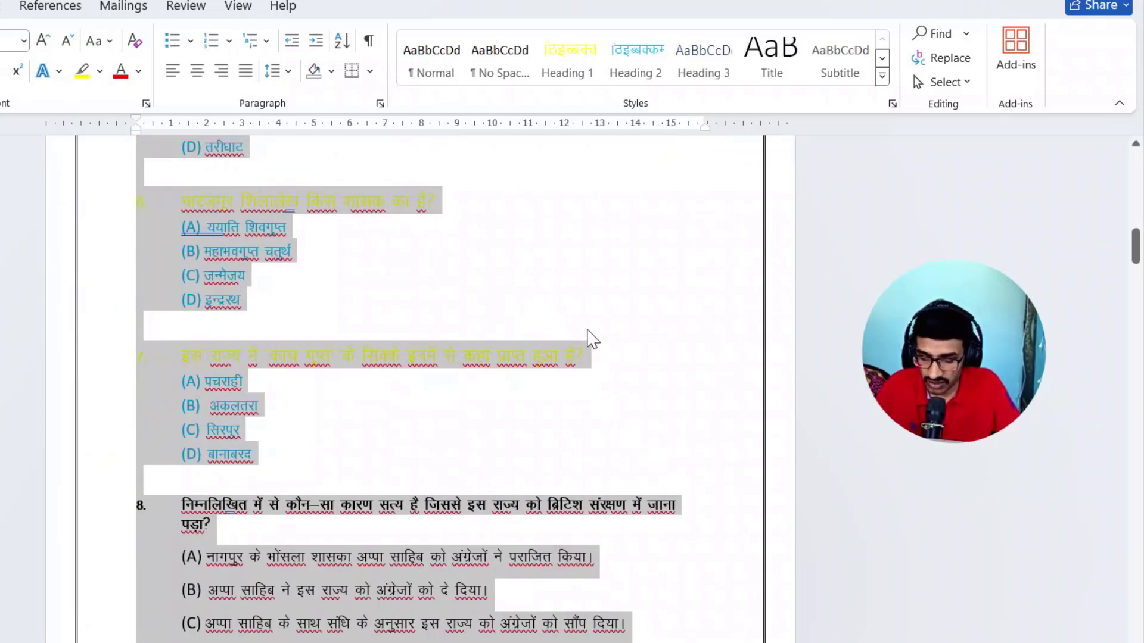
{"action": "scroll", "coordinate": [588, 339], "scroll_direction": "up", "scroll_amount": 7}
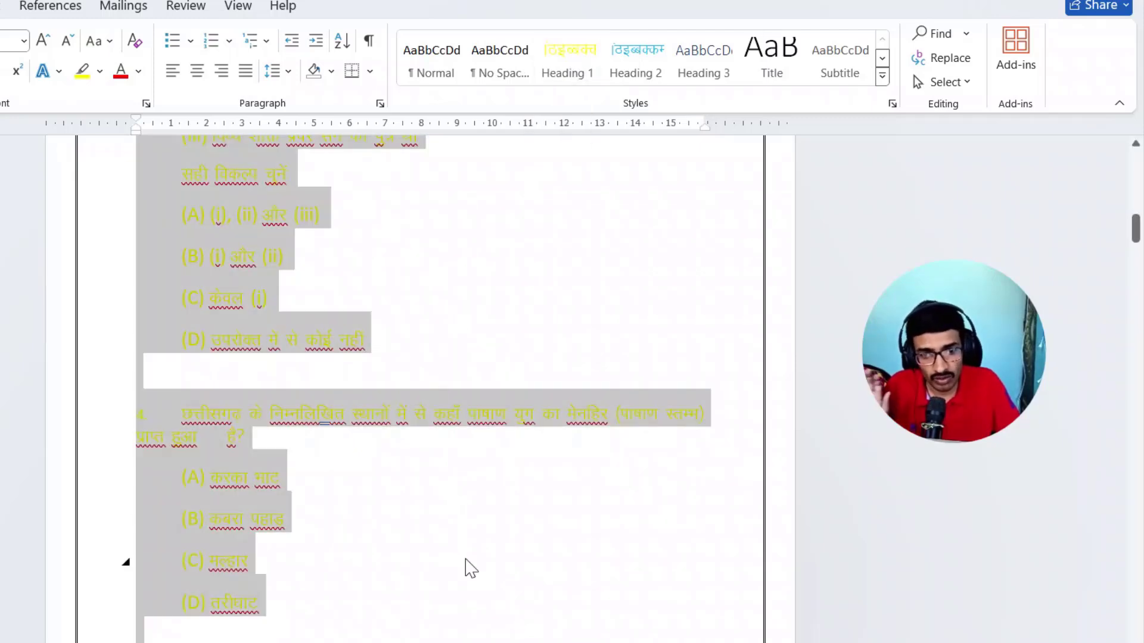
- Apply Heading 2 to everything below the question 1 line, from the शासक/राजवंश lists to answer options (A) to (D)
{"action": "left_click", "coordinate": [439, 544]}
{"action": "scroll", "coordinate": [449, 365], "scroll_direction": "up", "scroll_amount": 6}
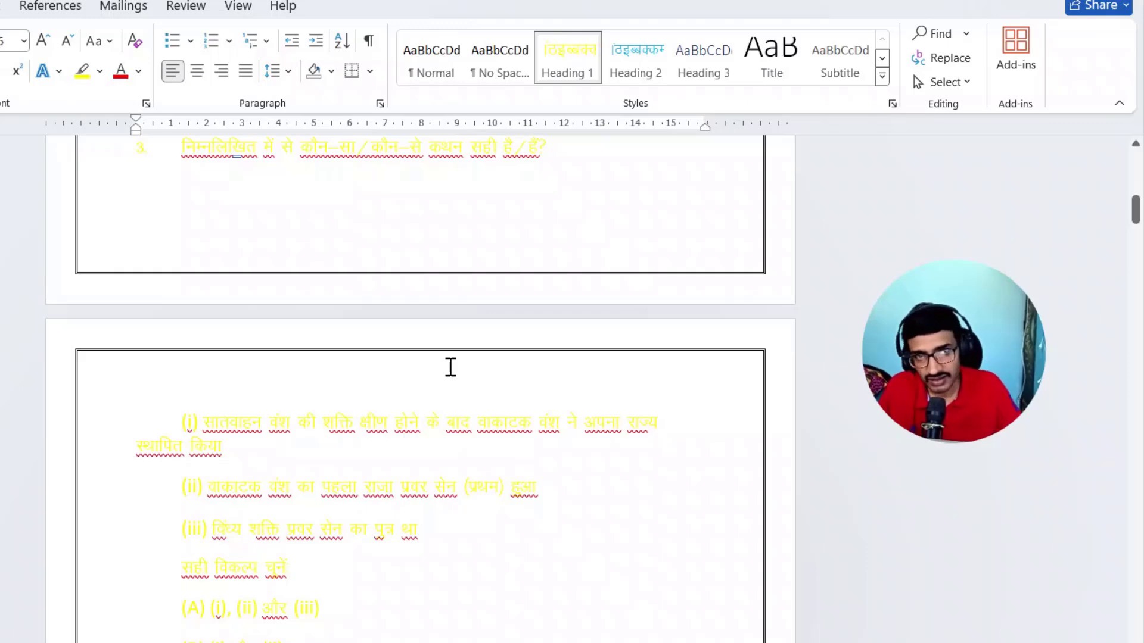
{"action": "scroll", "coordinate": [449, 365], "scroll_direction": "up", "scroll_amount": 15}
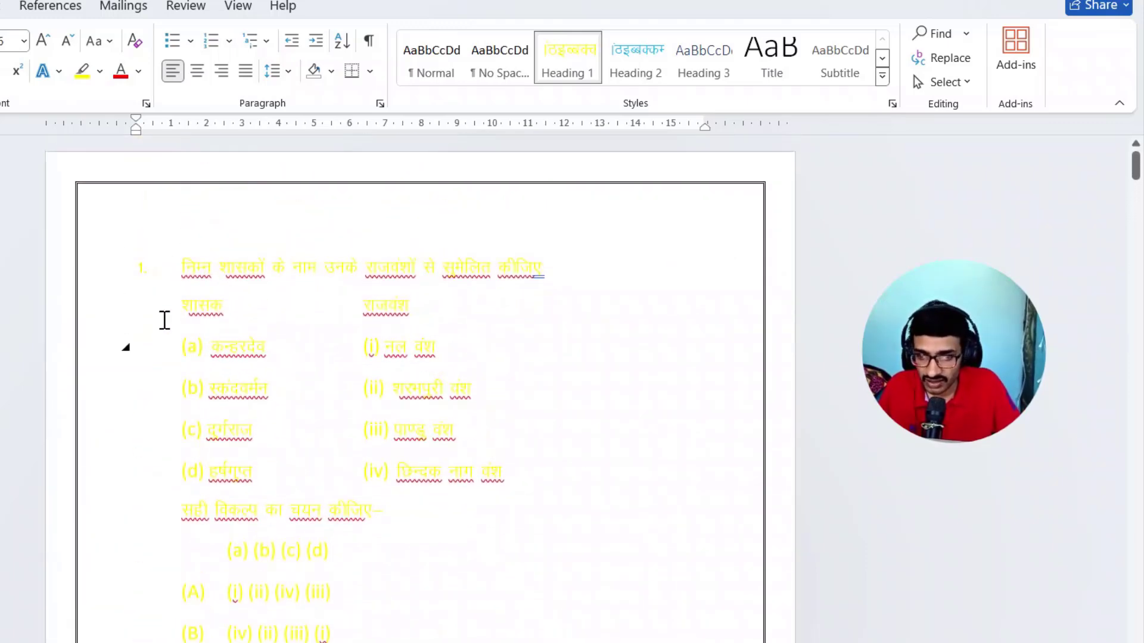
{"action": "left_click", "coordinate": [97, 309]}
{"action": "left_click_drag", "start_coordinate": [93, 310], "coordinate": [110, 513]}
{"action": "scroll", "coordinate": [109, 497], "scroll_direction": "down", "scroll_amount": 3}
{"action": "scroll", "coordinate": [104, 507], "scroll_direction": "down", "scroll_amount": 1}
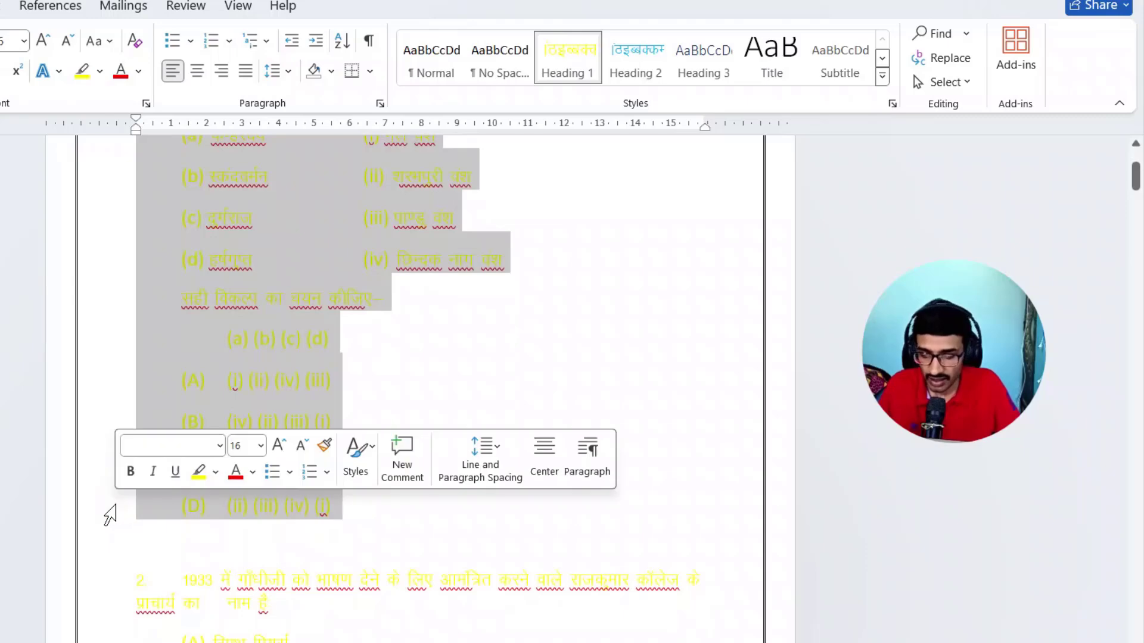
{"action": "key", "text": "ctrl+alt+2"}
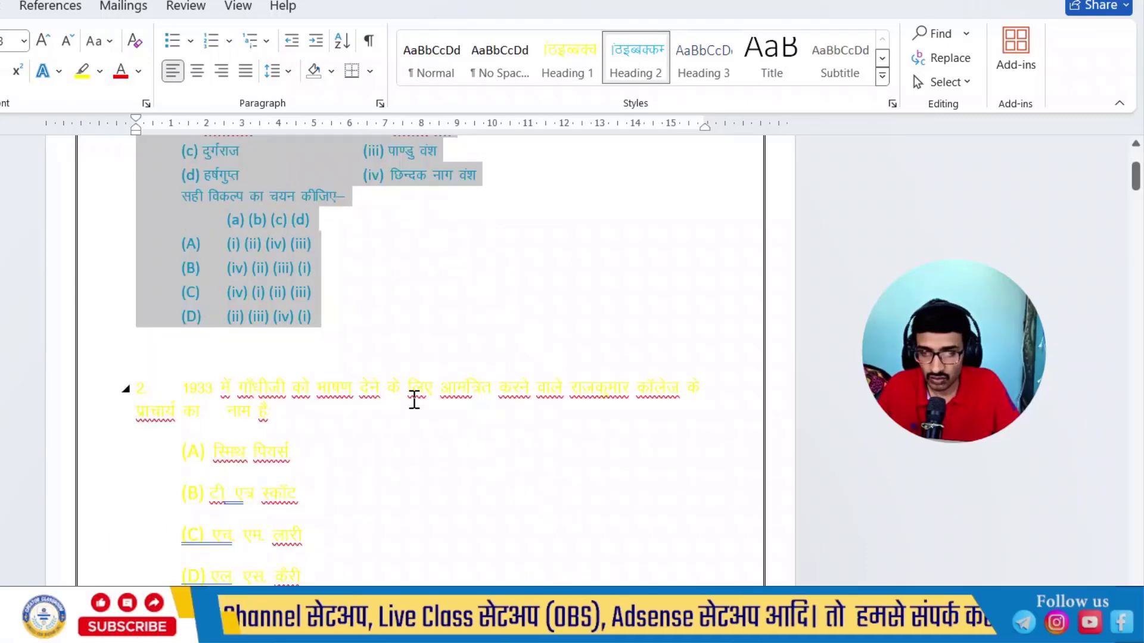
{"action": "scroll", "coordinate": [413, 393], "scroll_direction": "up", "scroll_amount": 3}
- Apply Heading 2 to question 2's answer options (A) to (D)
{"action": "scroll", "coordinate": [417, 369], "scroll_direction": "down", "scroll_amount": 5}
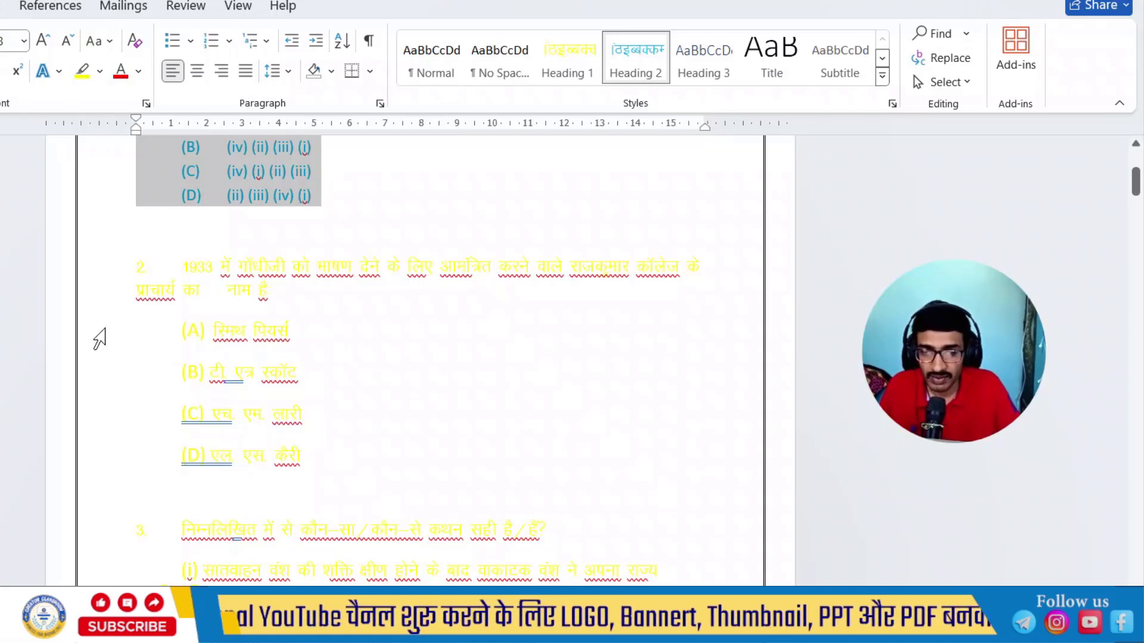
{"action": "left_click_drag", "start_coordinate": [106, 345], "coordinate": [122, 459]}
{"action": "left_click", "coordinate": [636, 72]}
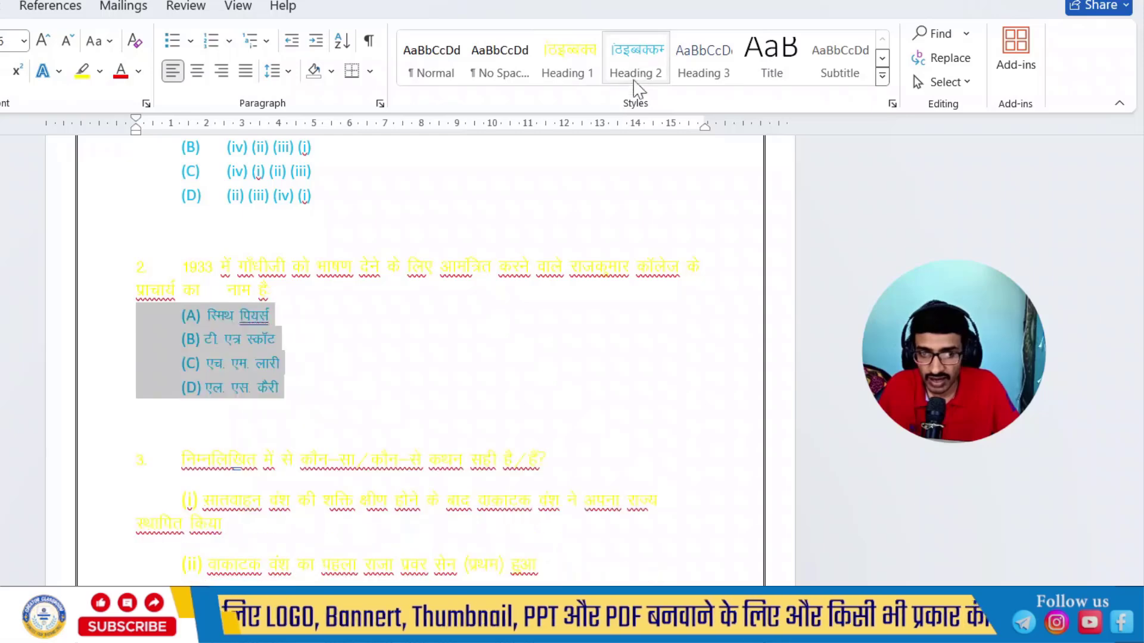
- Apply Heading 2 to question 3's statements (i) to (iii), the instruction line and answer options (A) to (D)
{"action": "scroll", "coordinate": [539, 373], "scroll_direction": "down", "scroll_amount": 3}
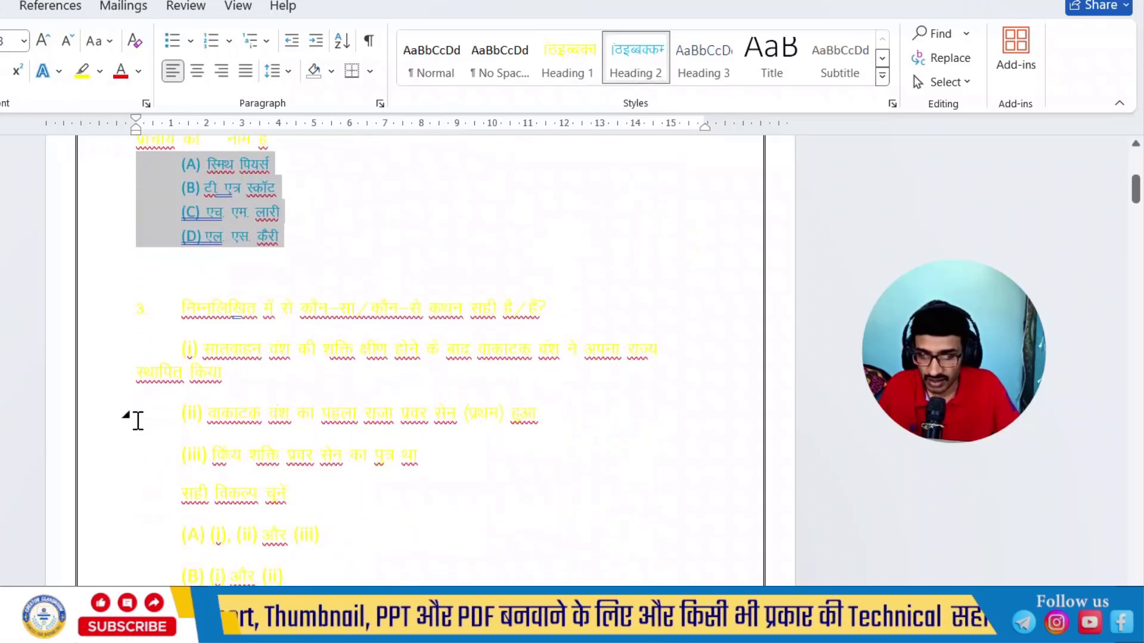
{"action": "left_click", "coordinate": [115, 436]}
{"action": "left_click_drag", "start_coordinate": [109, 444], "coordinate": [121, 545]}
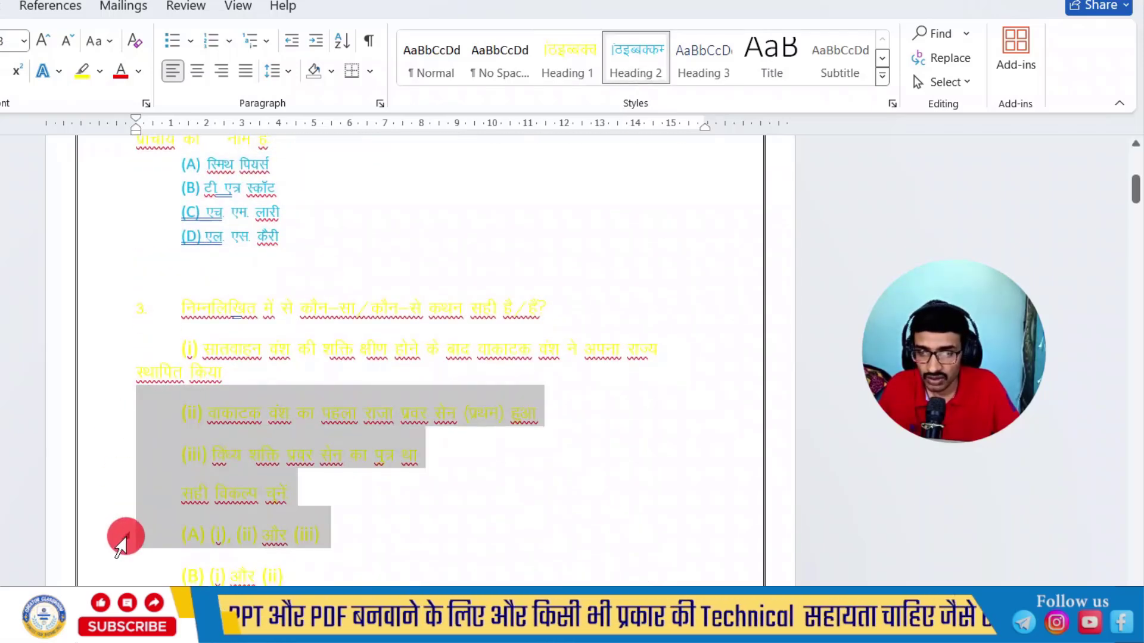
{"action": "left_click", "coordinate": [103, 353]}
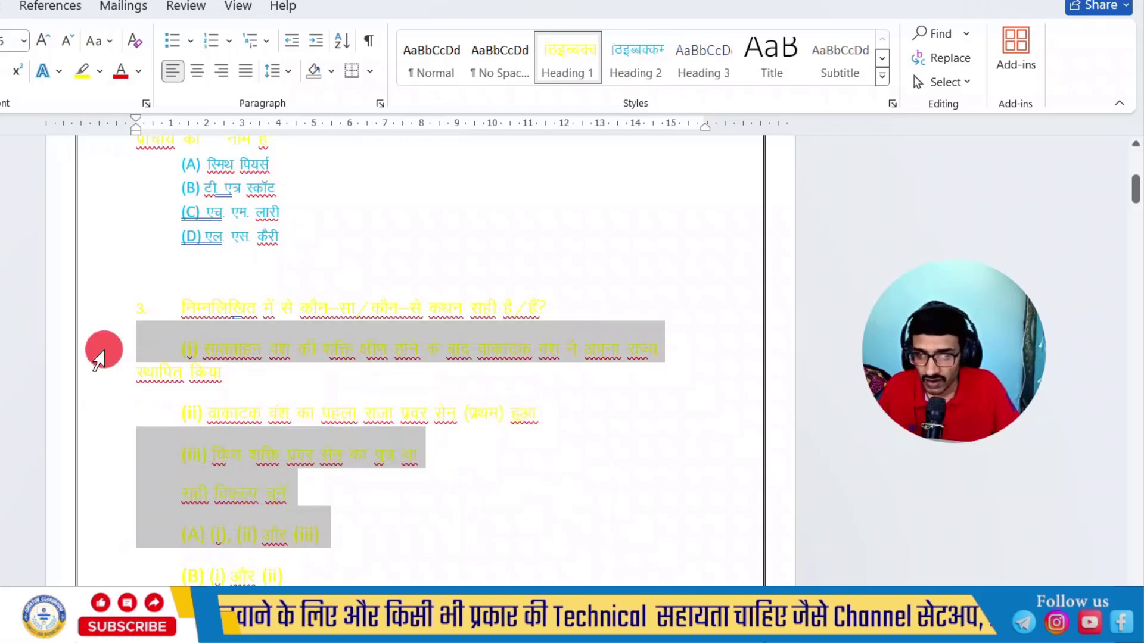
{"action": "left_click_drag", "start_coordinate": [103, 353], "coordinate": [121, 589]}
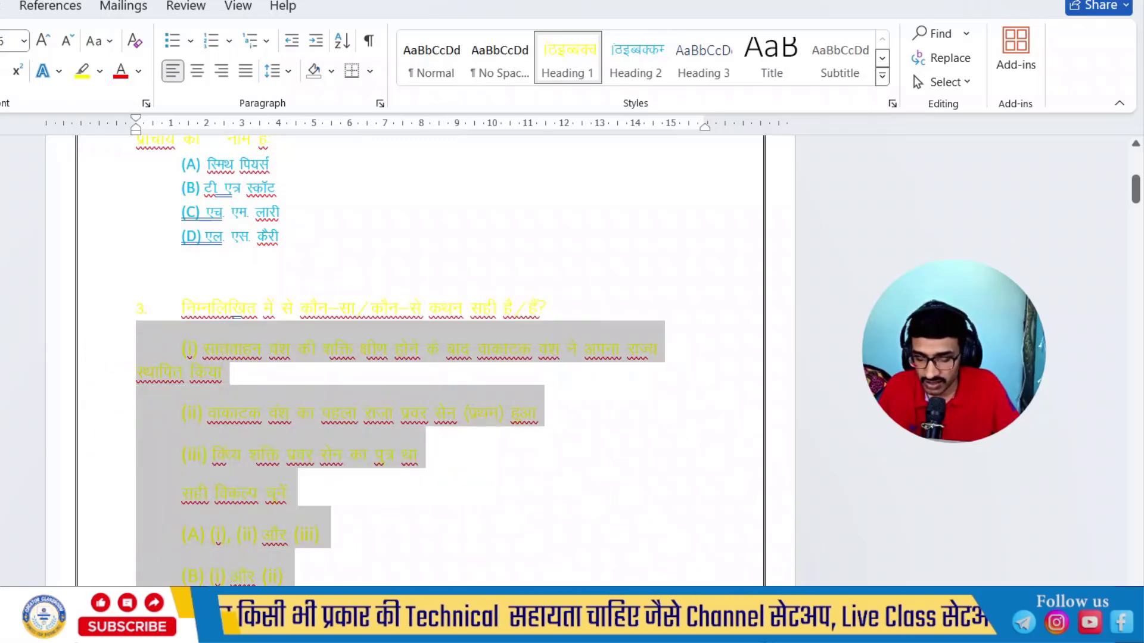
{"action": "scroll", "coordinate": [493, 501], "scroll_direction": "down", "scroll_amount": 5}
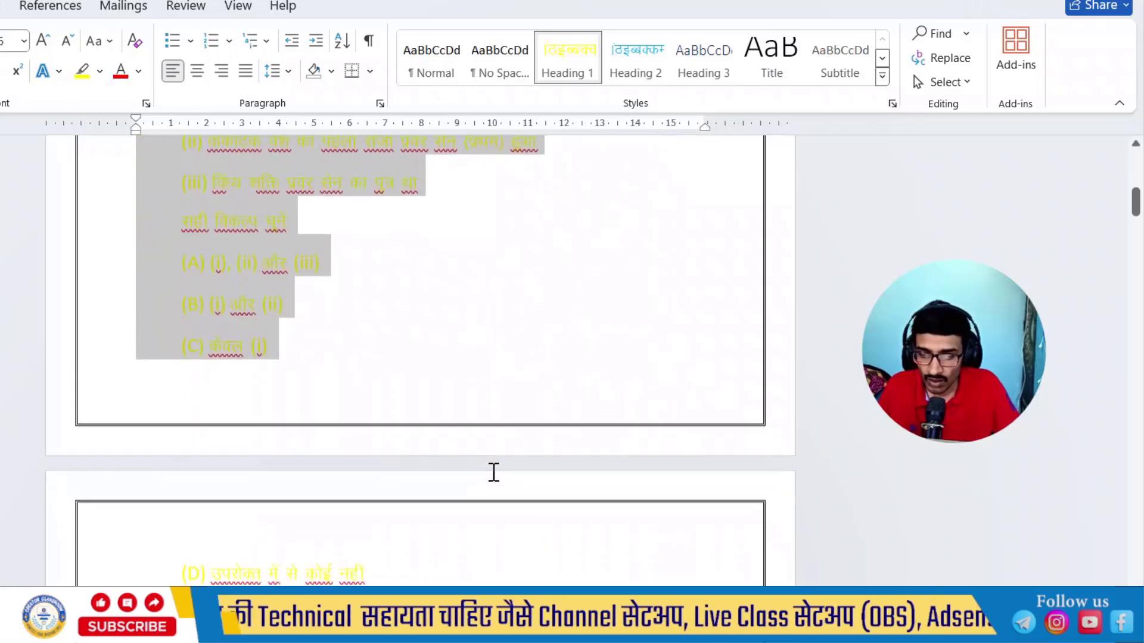
{"action": "left_click", "coordinate": [112, 577], "text": "shift"}
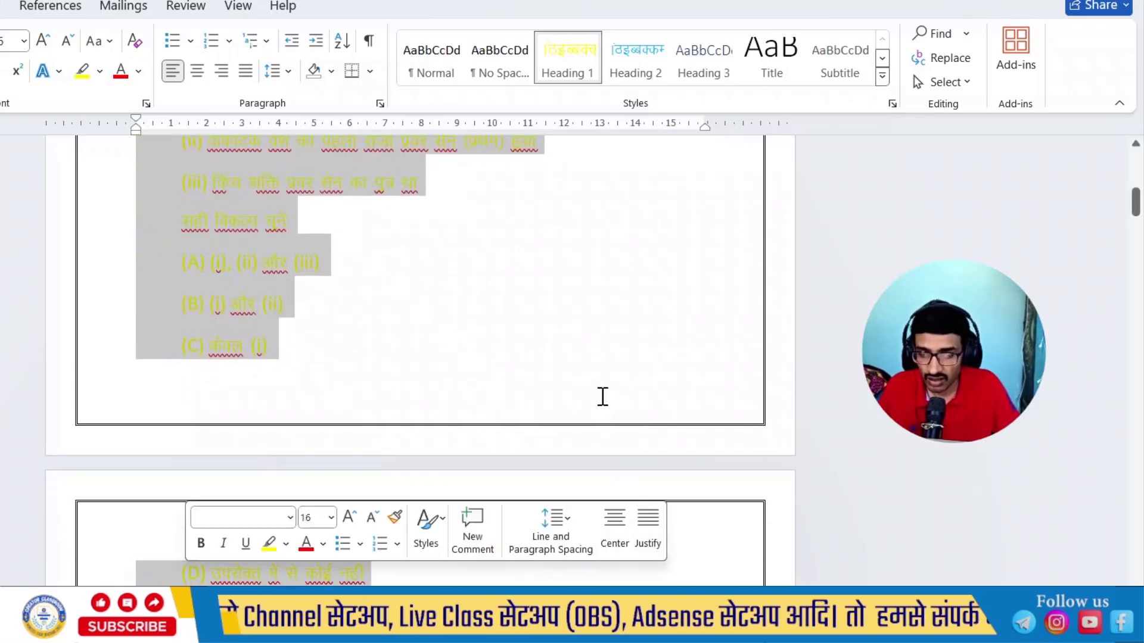
{"action": "key", "text": "ctrl+alt+2"}
{"action": "scroll", "coordinate": [369, 303], "scroll_direction": "up", "scroll_amount": 3}
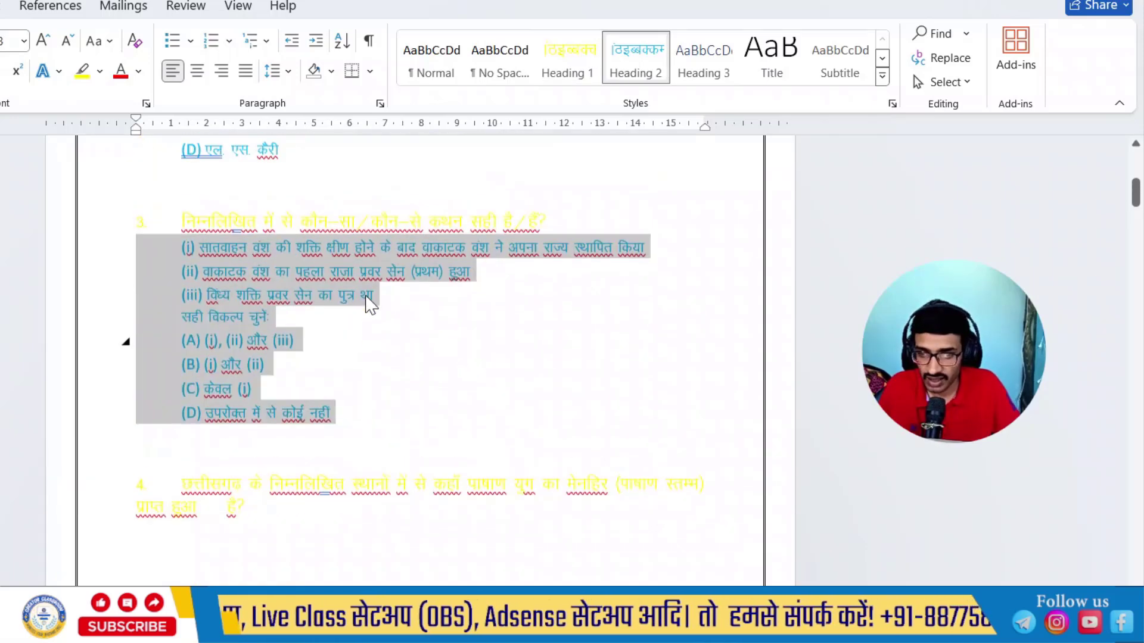
- Insert a tab before "2. नल वंश" in question 9 to align it with the सूची-2 column
{"action": "scroll", "coordinate": [395, 426], "scroll_direction": "down", "scroll_amount": 2}
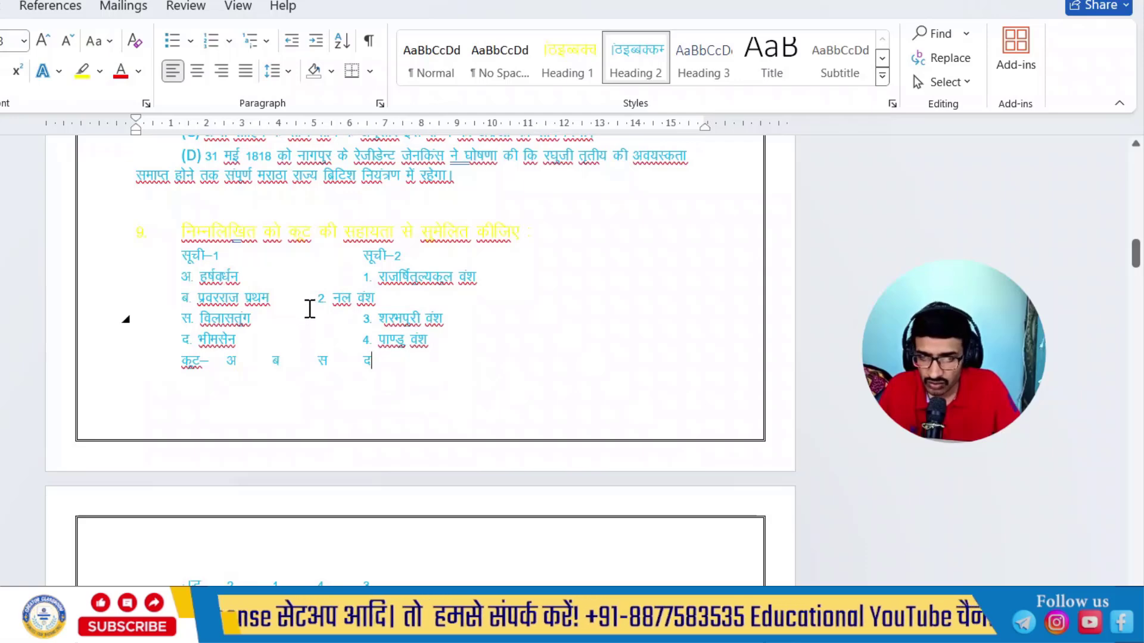
{"action": "left_click", "coordinate": [316, 296]}
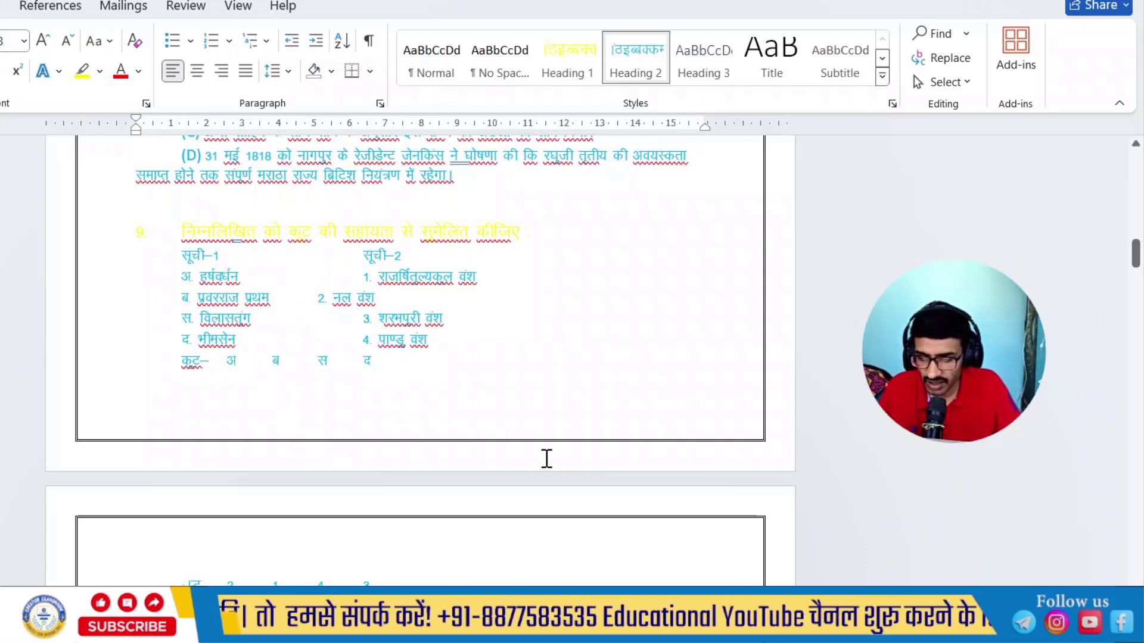
{"action": "key", "text": "Tab"}
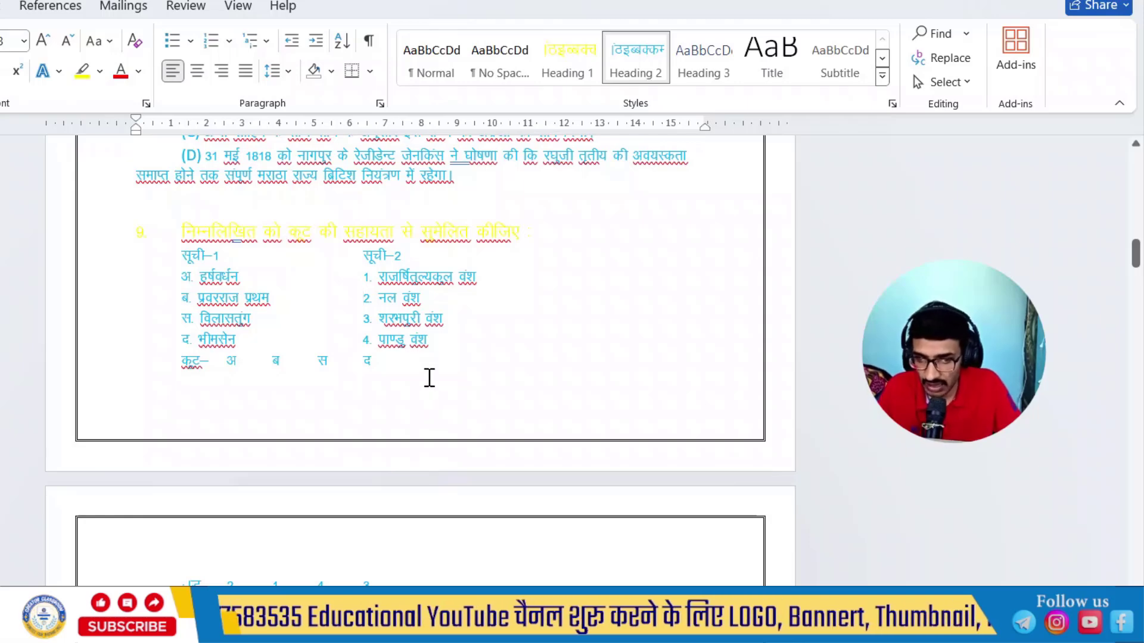
- Delete the empty question 10 line and the surplus blank line above question 11
{"action": "scroll", "coordinate": [435, 386], "scroll_direction": "down", "scroll_amount": 10}
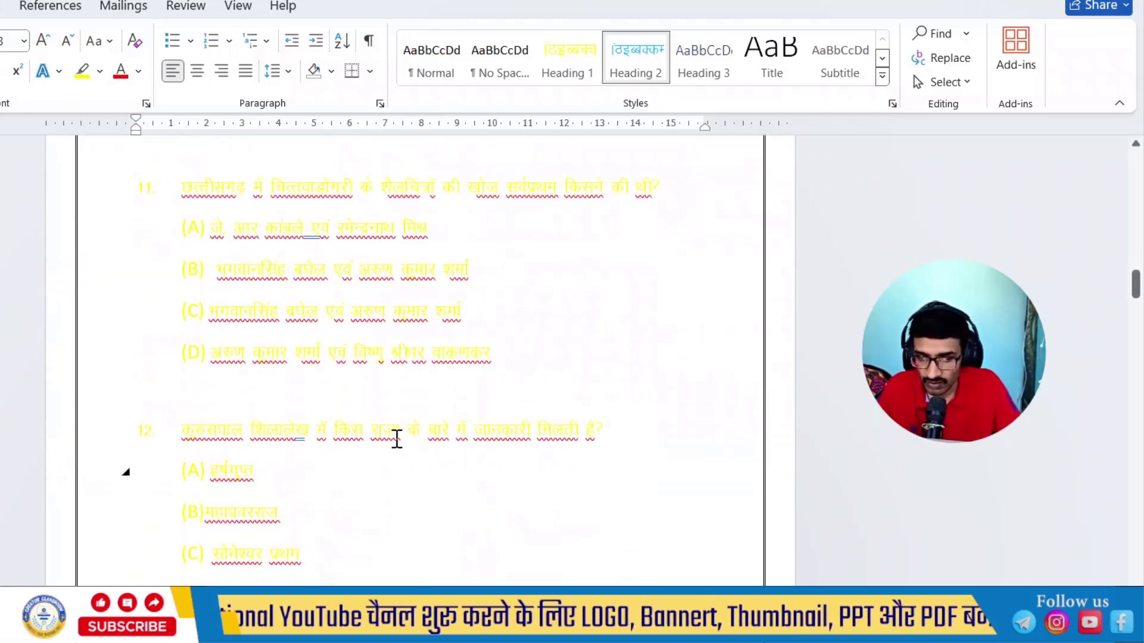
{"action": "scroll", "coordinate": [196, 349], "scroll_direction": "up", "scroll_amount": 3}
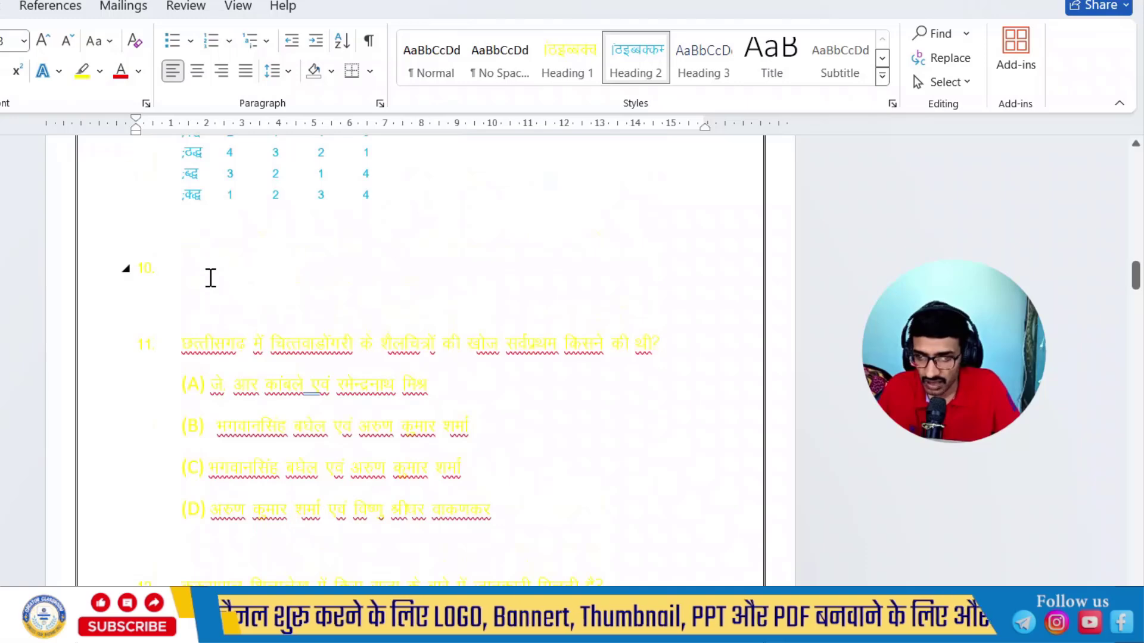
{"action": "left_click", "coordinate": [58, 274]}
{"action": "key", "text": "BackSpace"}
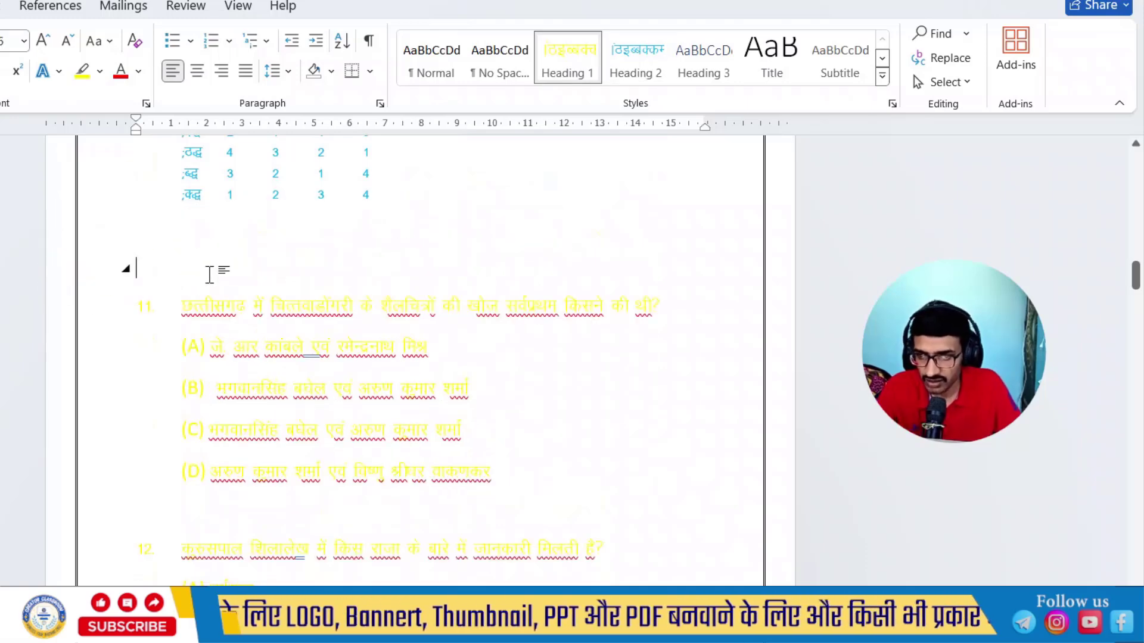
{"action": "key", "text": "BackSpace"}
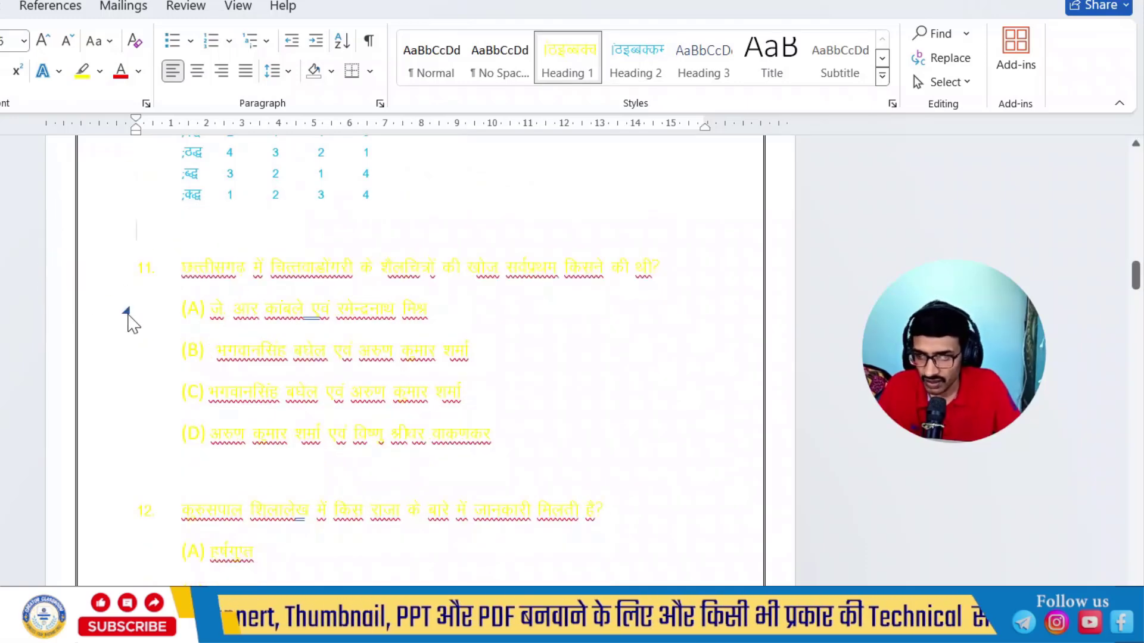
- Apply Heading 2 to question 11's answer options (A) to (D)
{"action": "left_click_drag", "start_coordinate": [108, 322], "coordinate": [127, 441]}
{"action": "left_click", "coordinate": [127, 439]}
{"action": "key", "text": "ctrl+z"}
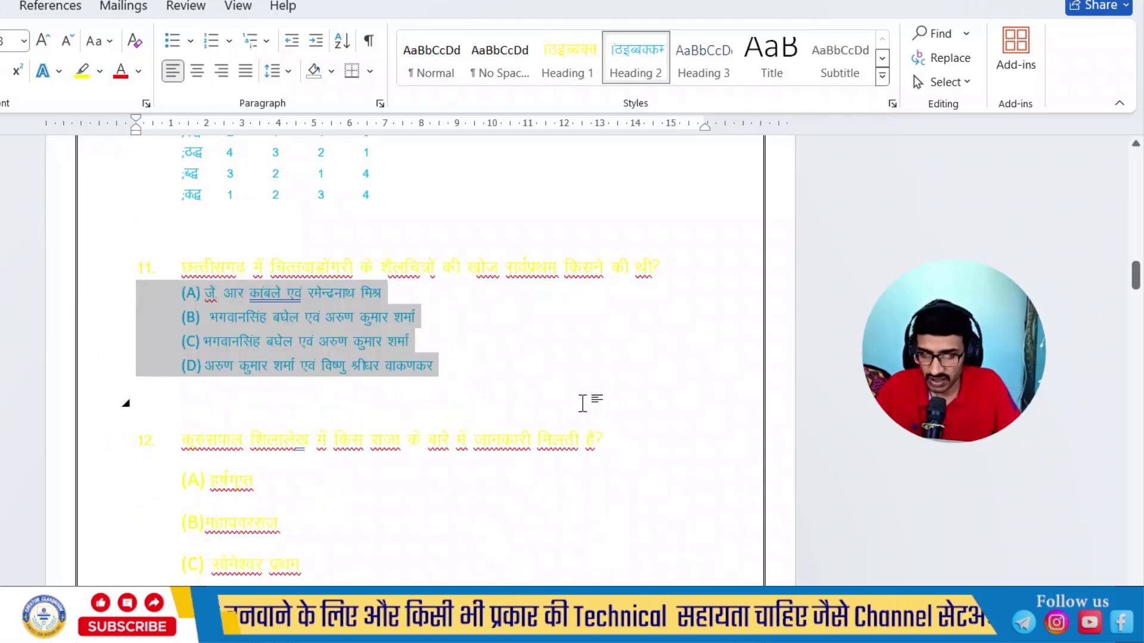
{"action": "left_click", "coordinate": [574, 390]}
{"action": "scroll", "coordinate": [552, 378], "scroll_direction": "up", "scroll_amount": 3}
{"action": "scroll", "coordinate": [560, 390], "scroll_direction": "up", "scroll_amount": 2}
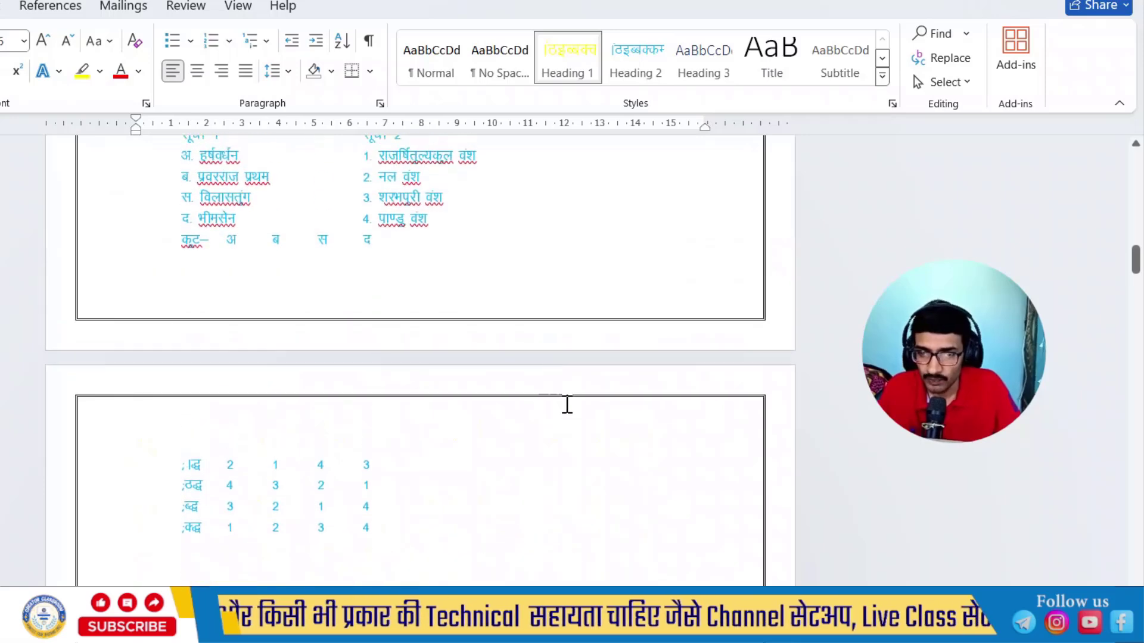
- Apply Heading 2 to question 12's answer options (A) to (D)
{"action": "scroll", "coordinate": [567, 403], "scroll_direction": "down", "scroll_amount": 8}
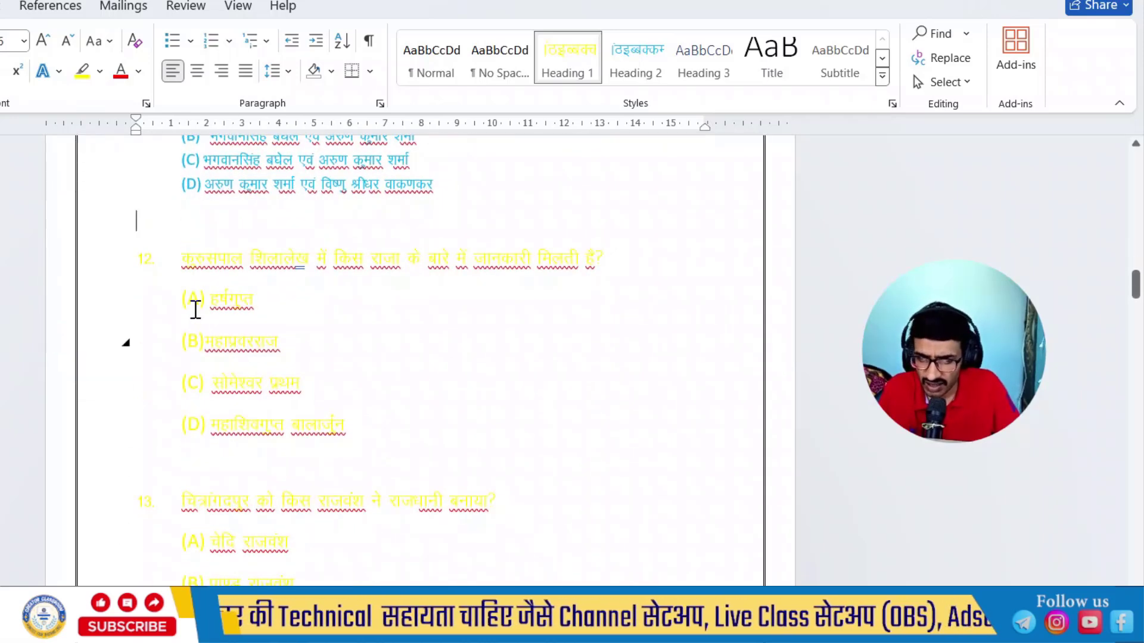
{"action": "left_click_drag", "start_coordinate": [99, 311], "coordinate": [143, 452]}
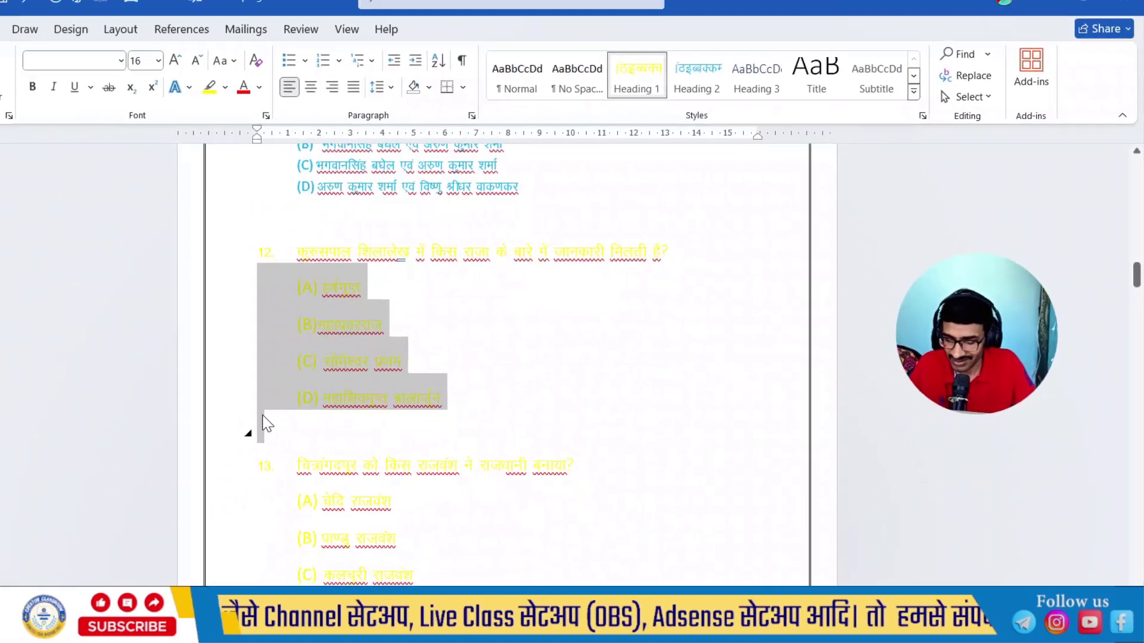
{"action": "key", "text": "ctrl+alt+2"}
{"action": "left_click", "coordinate": [431, 334]}
{"action": "scroll", "coordinate": [594, 322], "scroll_direction": "up", "scroll_amount": 5}
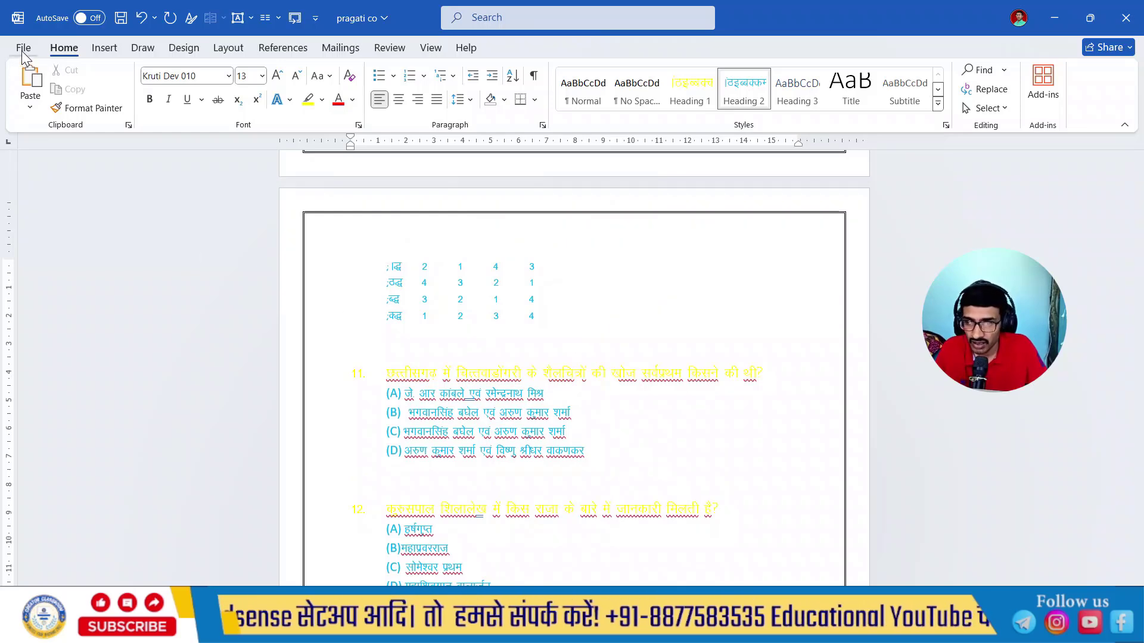
- Save the document under its existing name
{"action": "left_click", "coordinate": [22, 47]}
{"action": "left_click", "coordinate": [37, 247]}
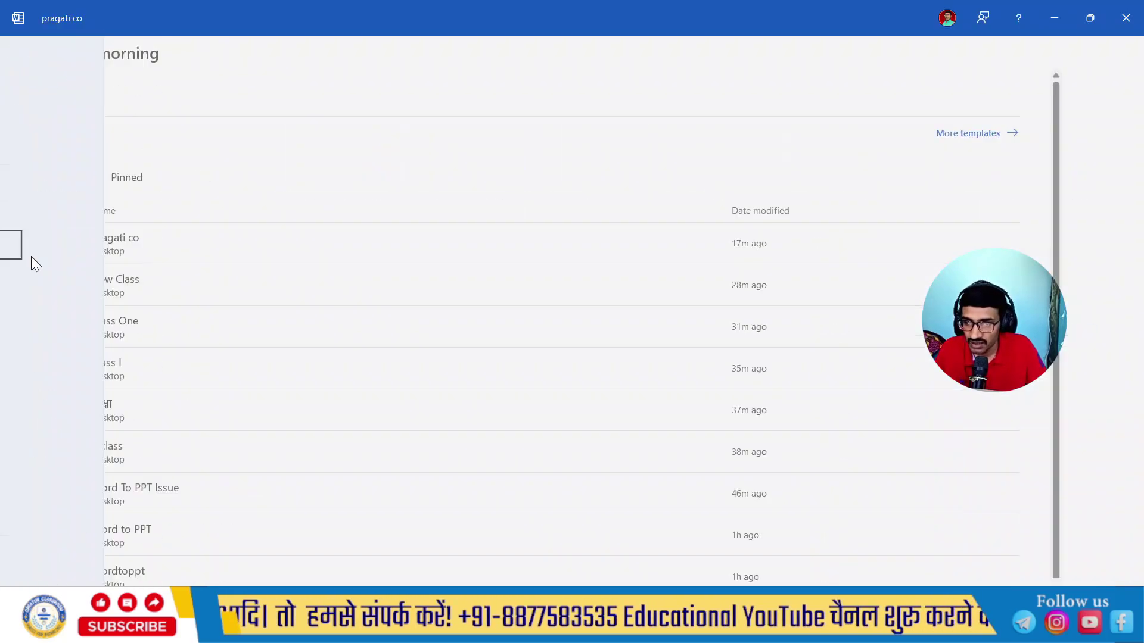
{"action": "scroll", "coordinate": [563, 319], "scroll_direction": "up", "scroll_amount": 2}
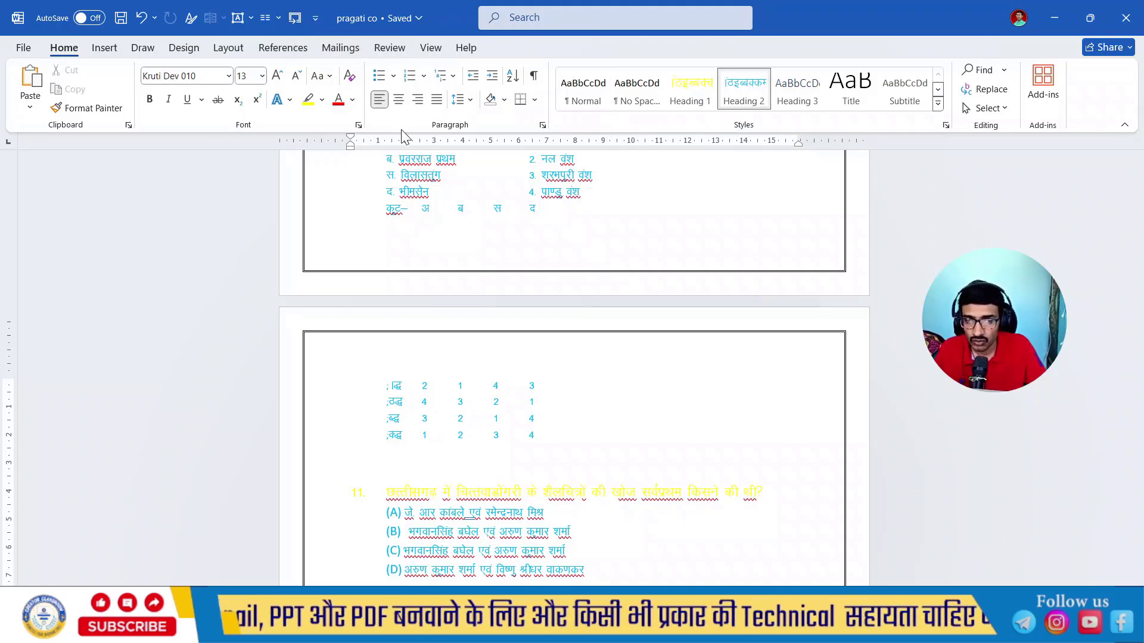
- Add the Font formatting group to the Quick Access Toolbar
{"action": "right_click", "coordinate": [594, 126]}
{"action": "left_click", "coordinate": [258, 71]}
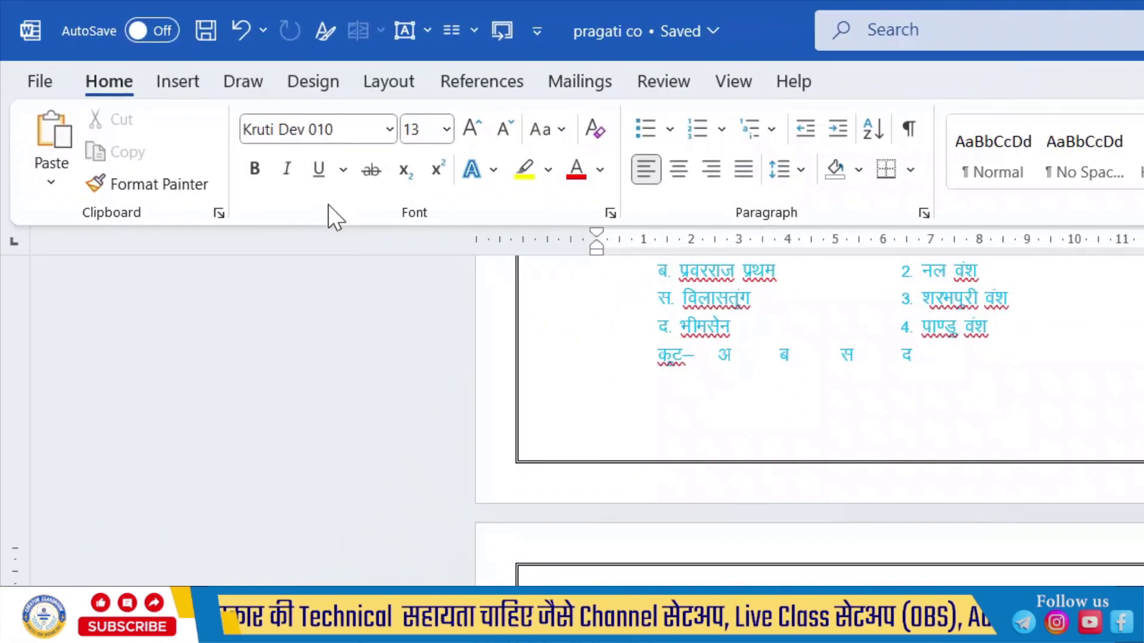
{"action": "right_click", "coordinate": [327, 203]}
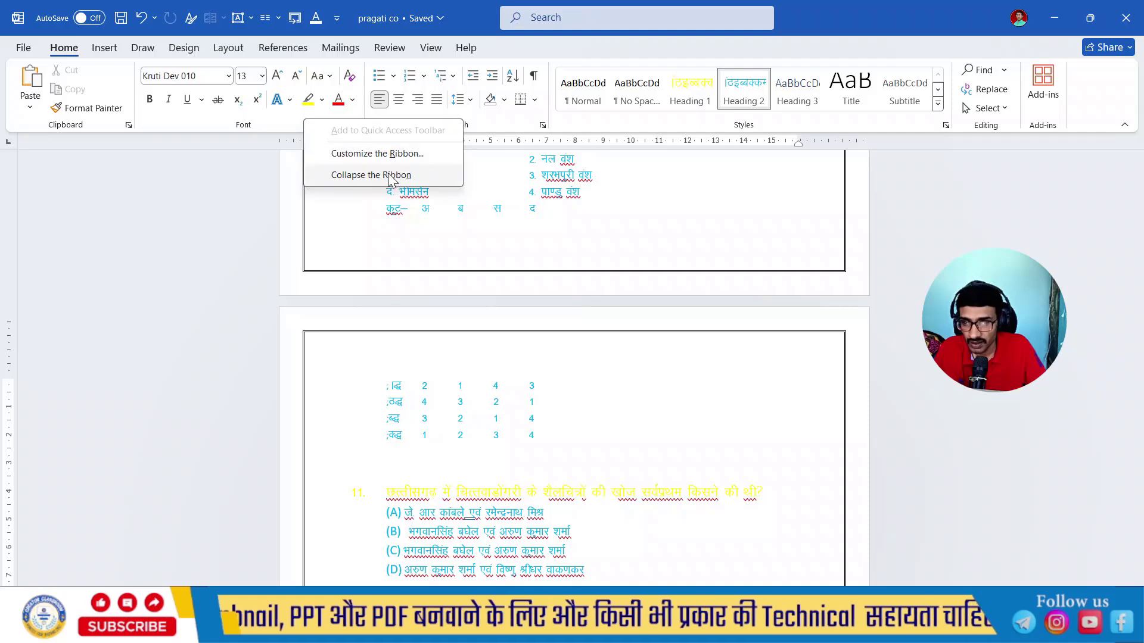
- Open the customization settings for the Quick Access Toolbar
{"action": "left_click", "coordinate": [395, 155]}
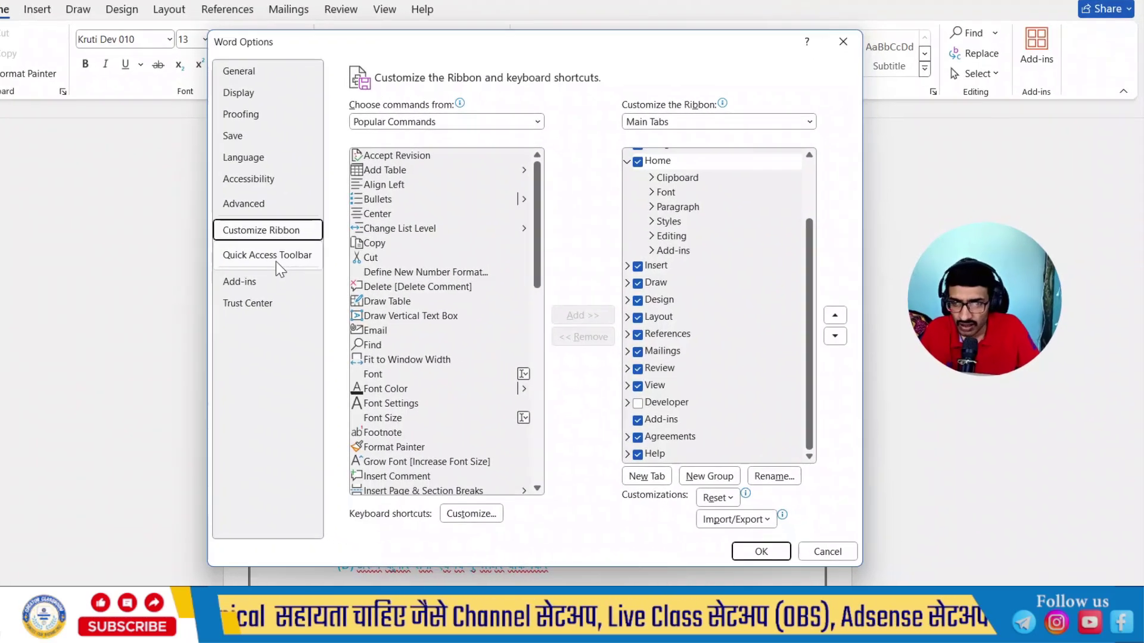
{"action": "left_click", "coordinate": [262, 256]}
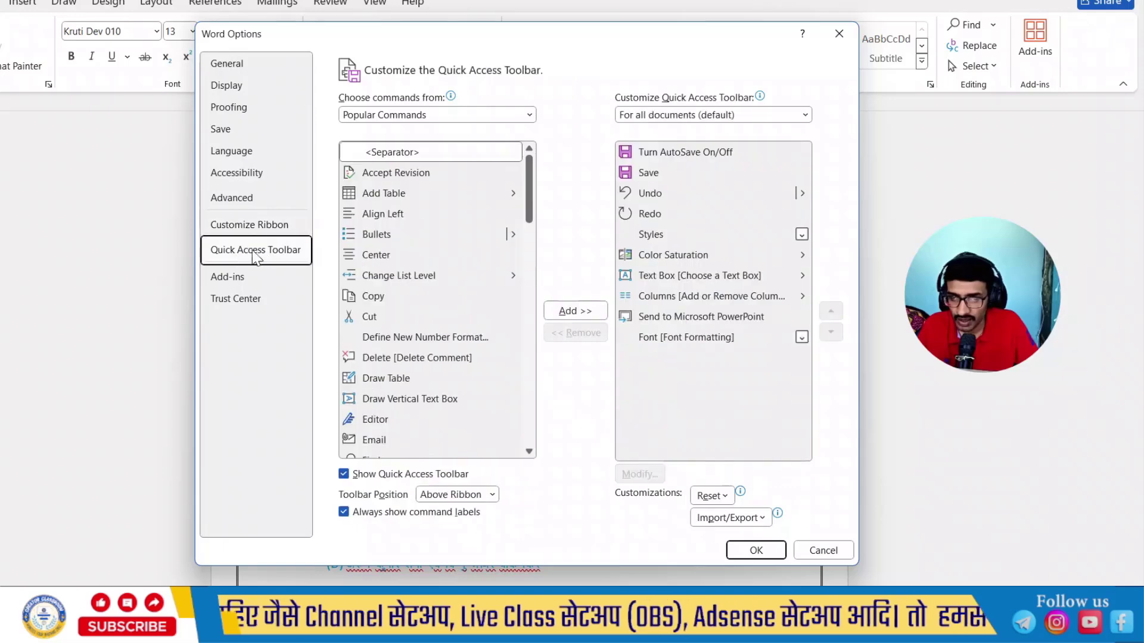
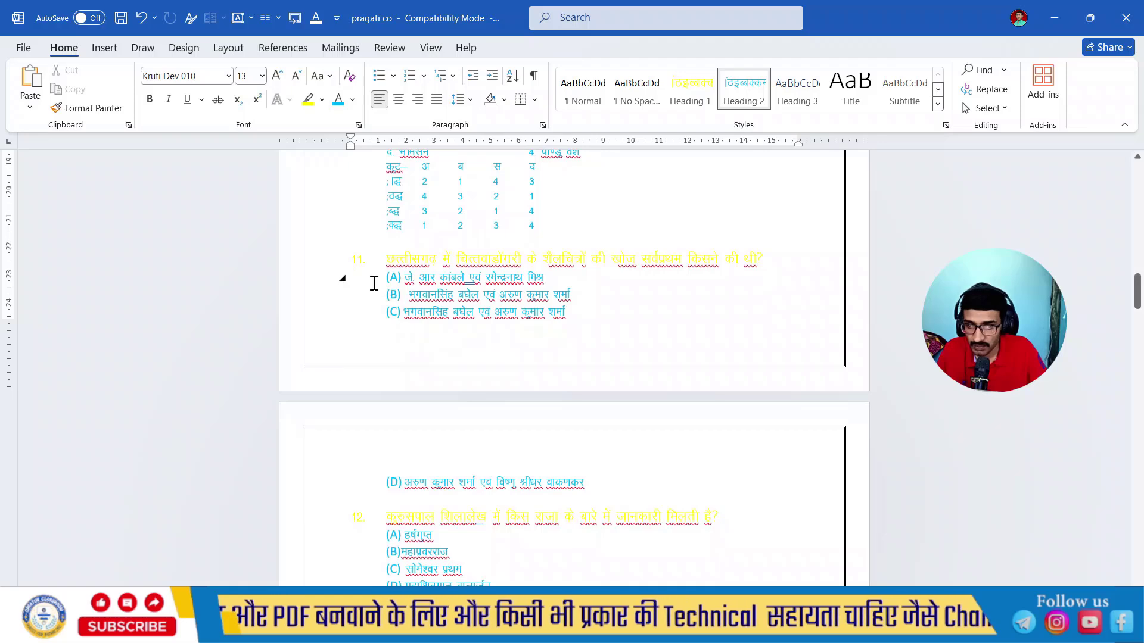
- Apply Heading 2 to question 13's answer options (A) to (D)
{"action": "scroll", "coordinate": [346, 292], "scroll_direction": "down", "scroll_amount": 3}
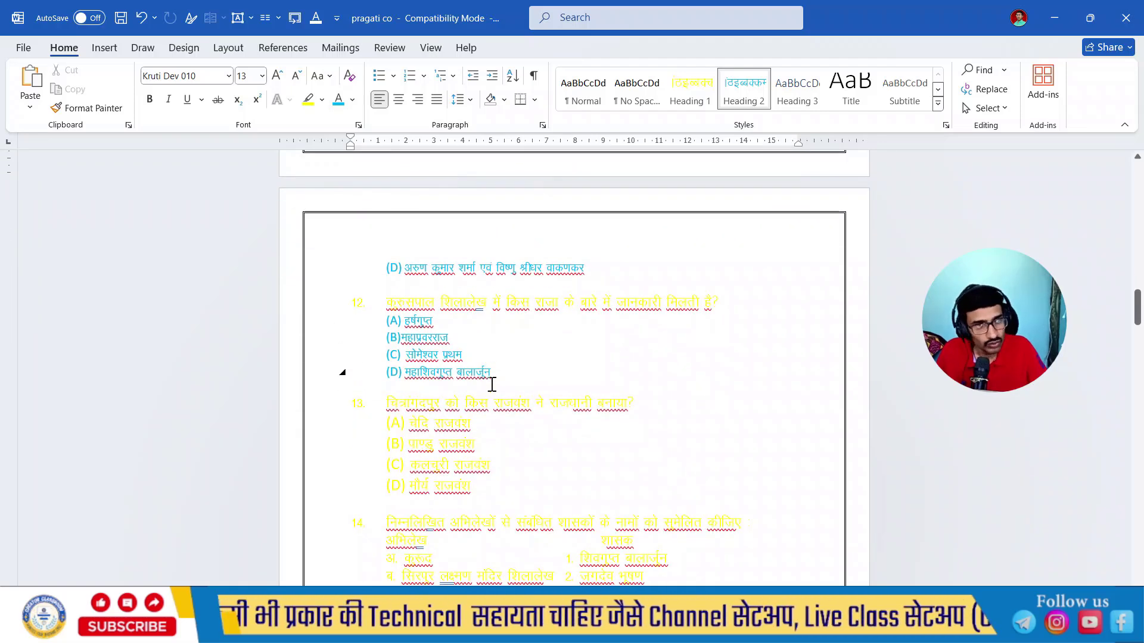
{"action": "scroll", "coordinate": [477, 394], "scroll_direction": "down", "scroll_amount": 1}
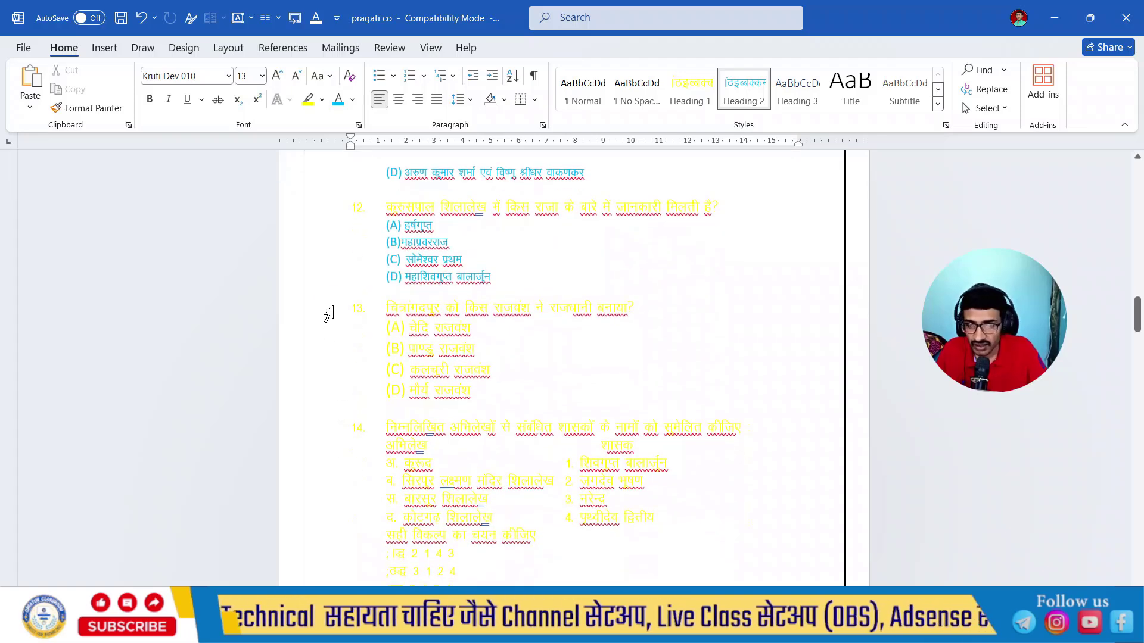
{"action": "left_click", "coordinate": [329, 311]}
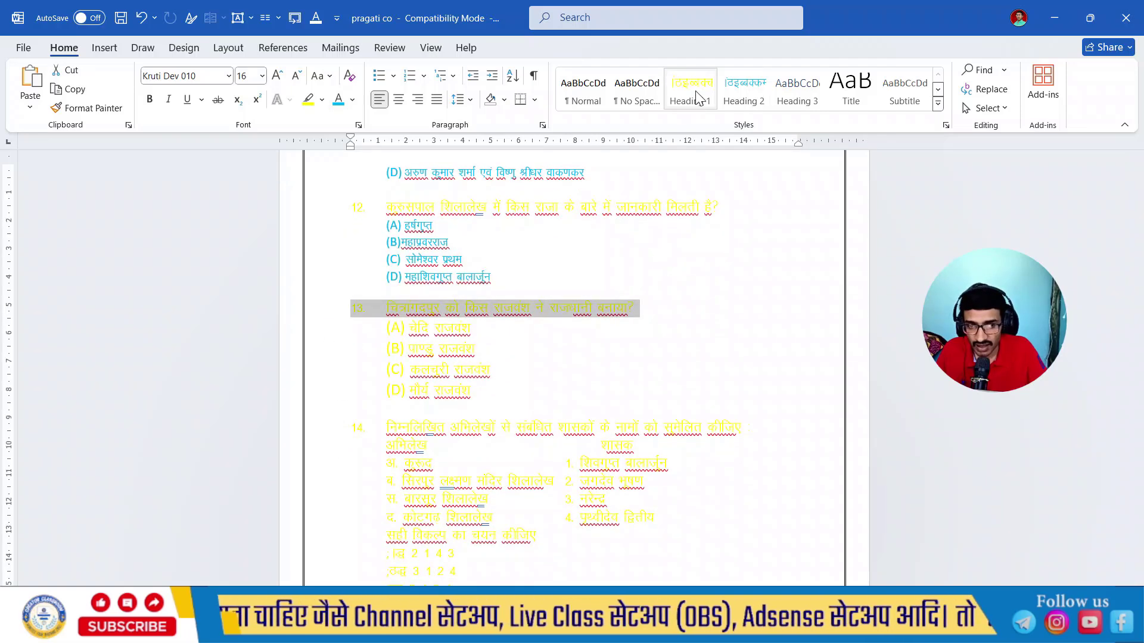
{"action": "left_click", "coordinate": [707, 327]}
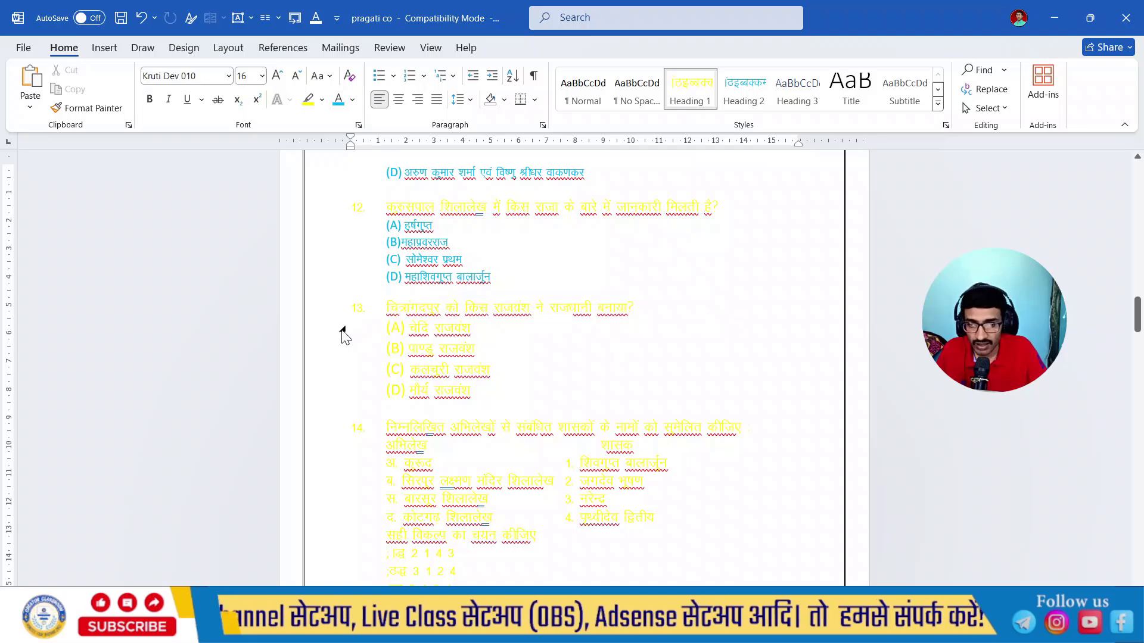
{"action": "left_click_drag", "start_coordinate": [319, 333], "coordinate": [334, 394]}
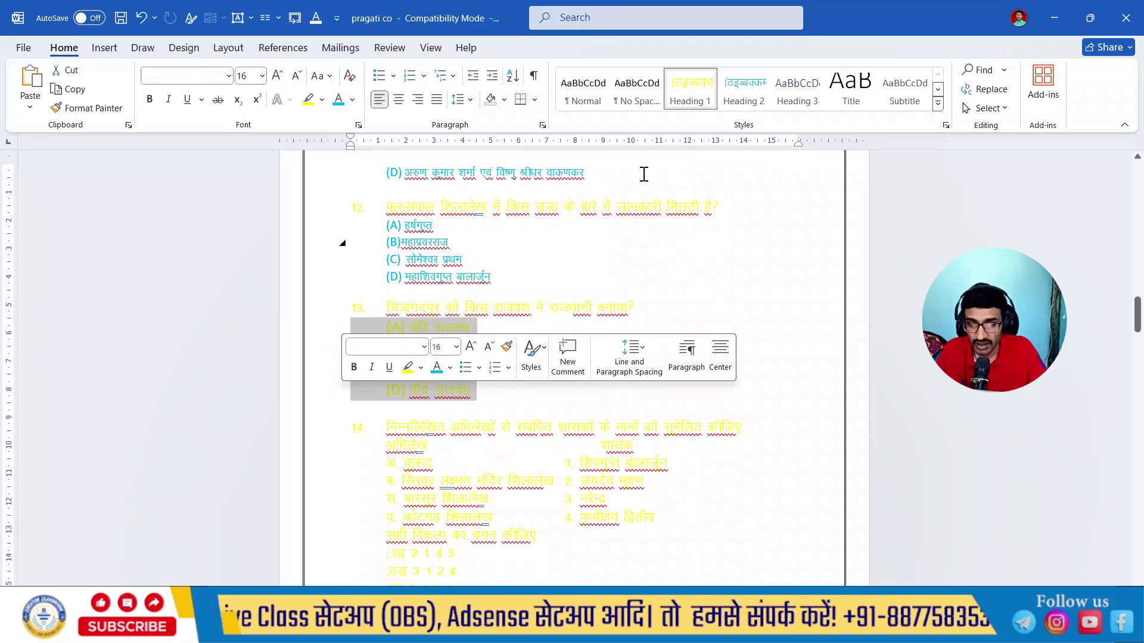
{"action": "left_click", "coordinate": [743, 92]}
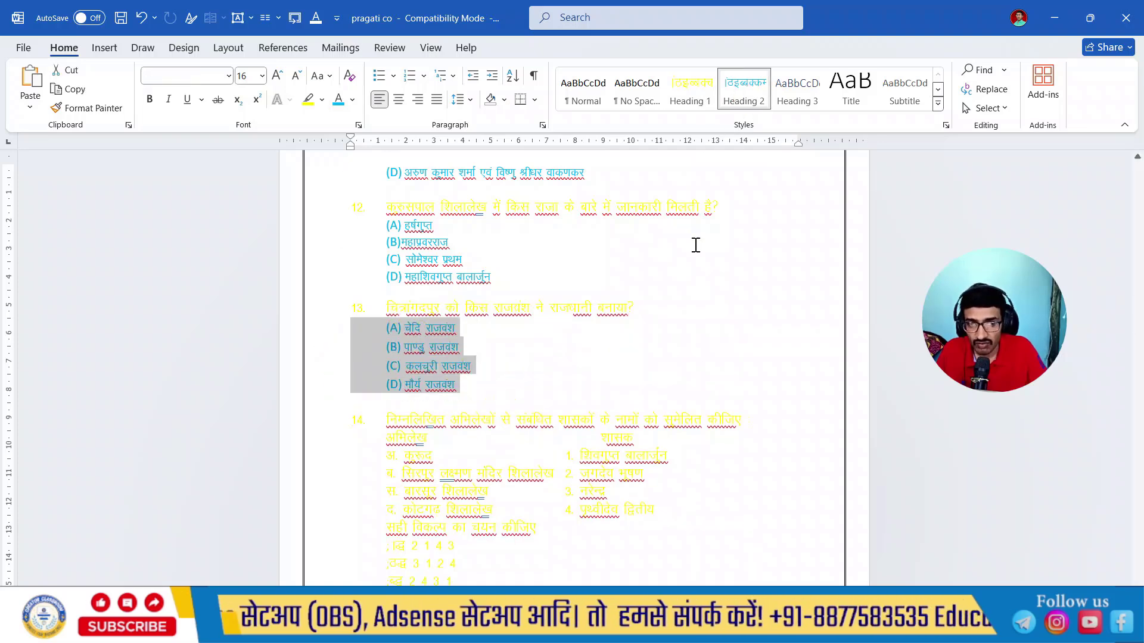
- Switch to the PowerPoint presentation and review how the imported questions and answer options are laid out on the slides
{"action": "left_click", "coordinate": [1054, 17]}
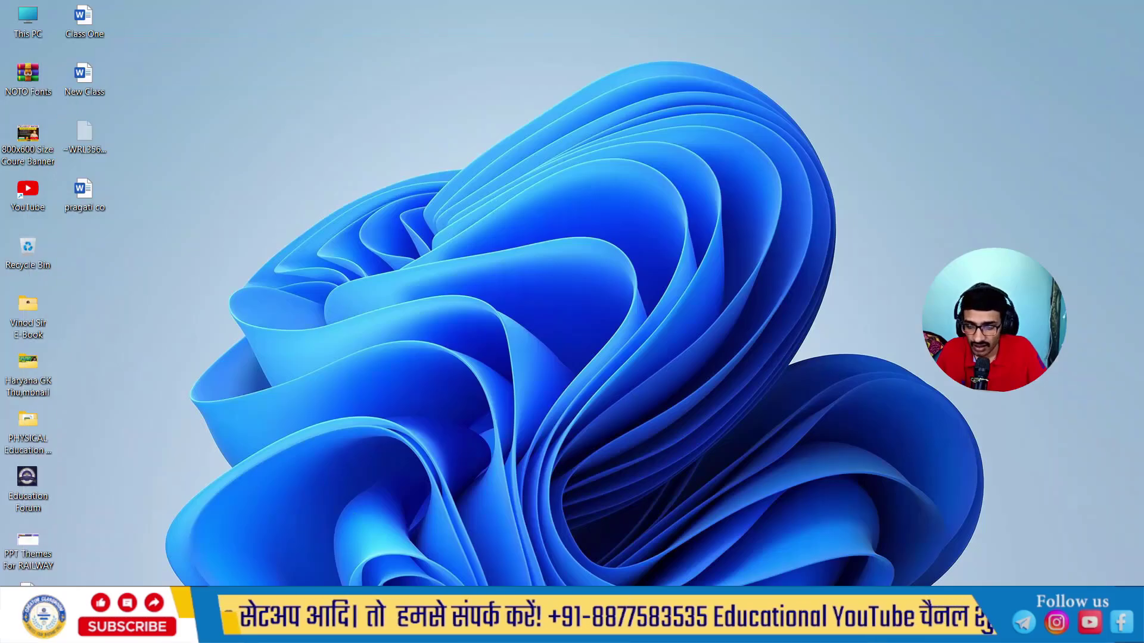
{"action": "mouse_move", "coordinate": [460, 627]}
{"action": "left_click", "coordinate": [464, 570]}
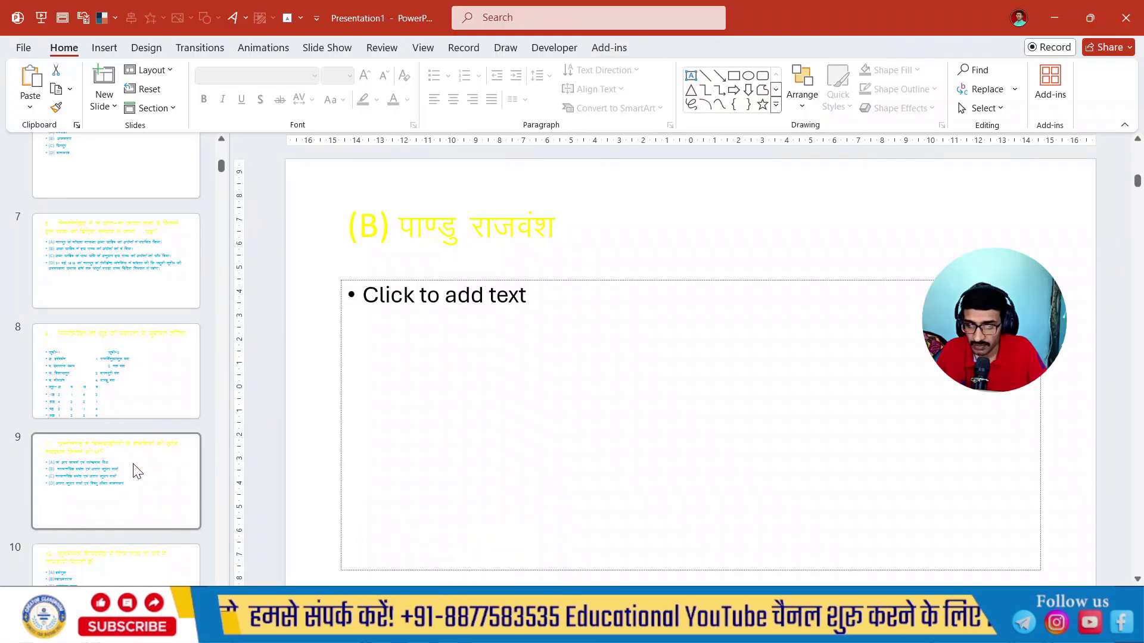
{"action": "scroll", "coordinate": [133, 477], "scroll_direction": "down", "scroll_amount": 5}
{"action": "left_click", "coordinate": [127, 346]}
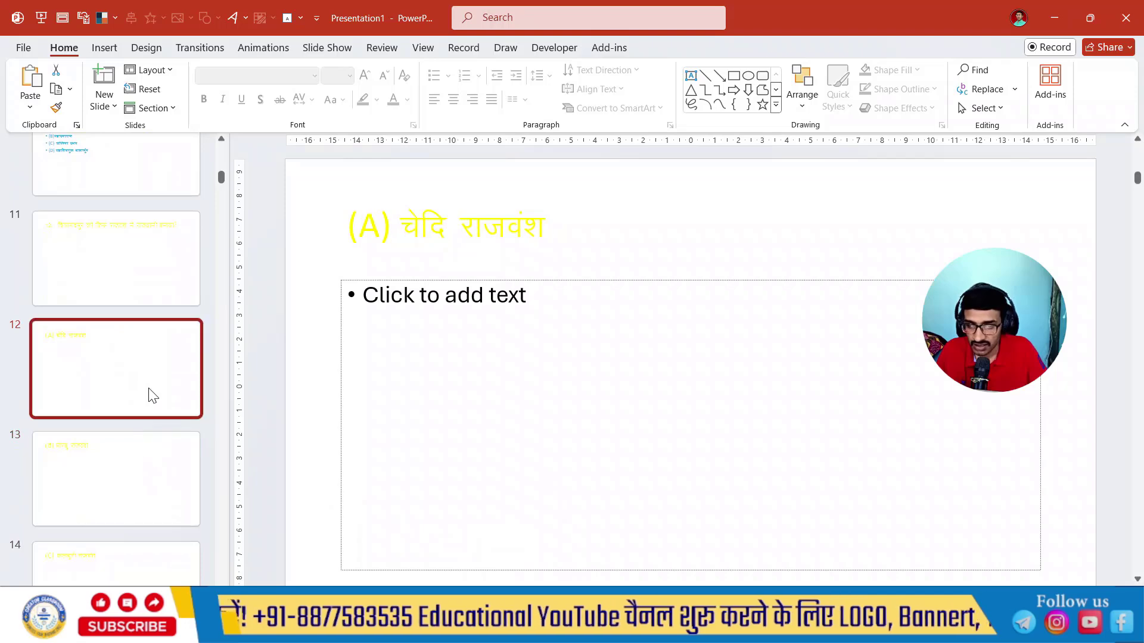
{"action": "scroll", "coordinate": [151, 396], "scroll_direction": "up", "scroll_amount": 5}
{"action": "scroll", "coordinate": [151, 396], "scroll_direction": "up", "scroll_amount": 10}
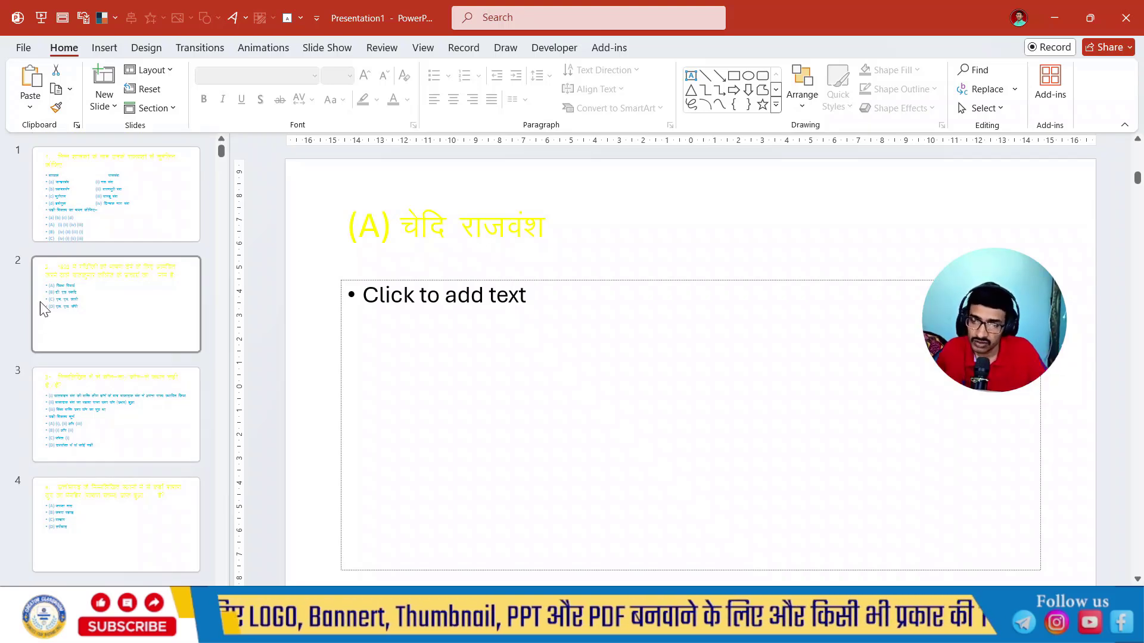
{"action": "left_click", "coordinate": [79, 301]}
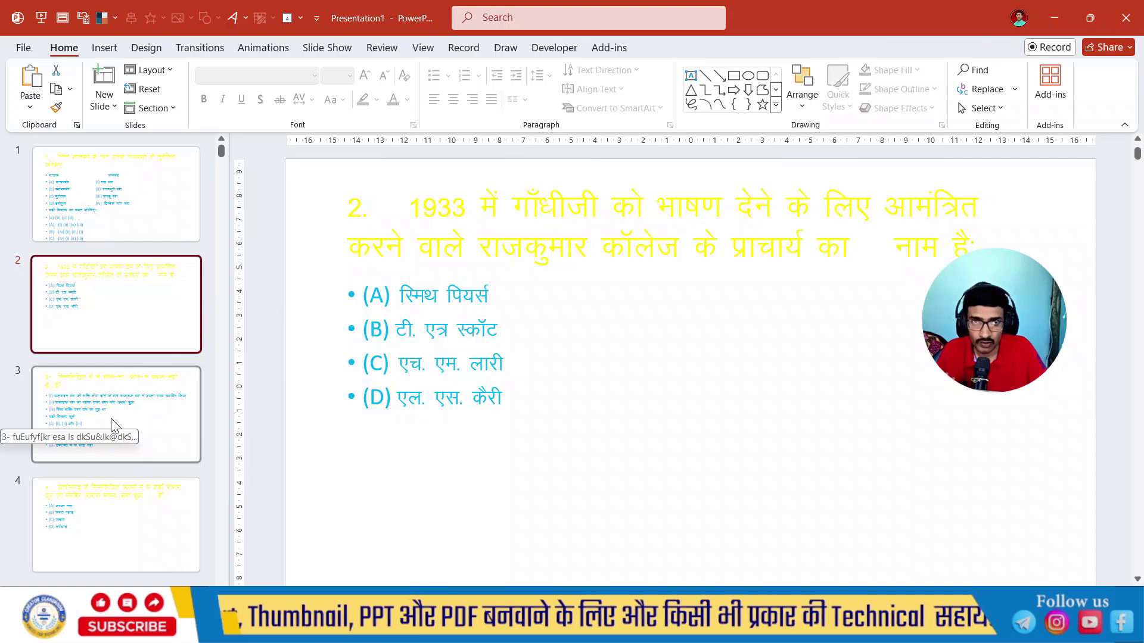
{"action": "left_click", "coordinate": [130, 229]}
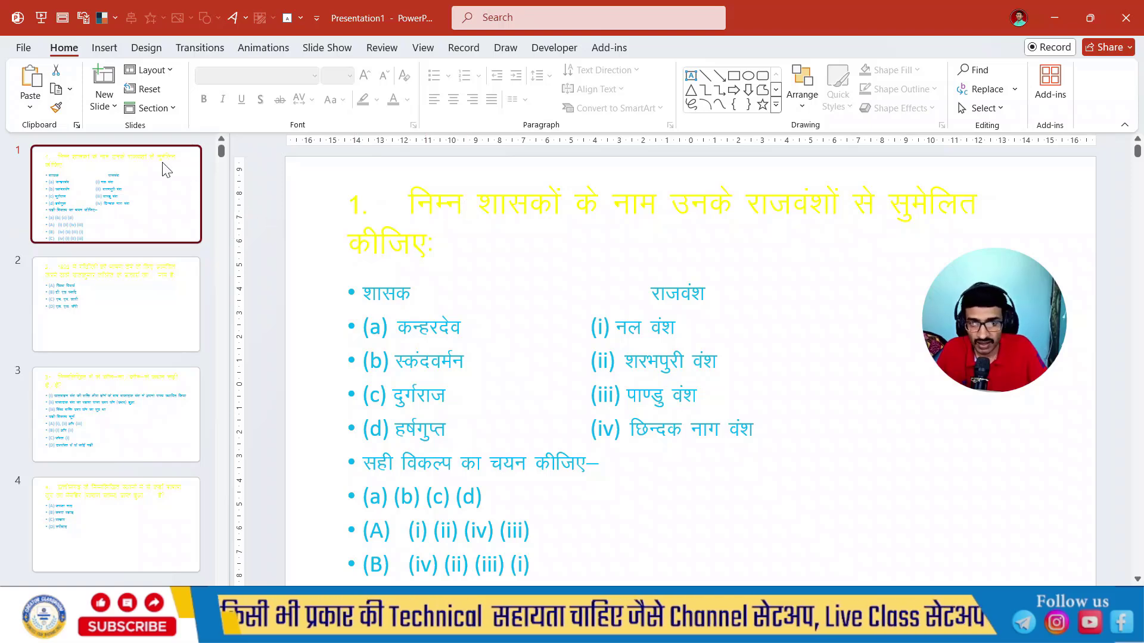
- Apply the plain dark grey custom theme to the presentation and check slides 2 and 3
{"action": "left_click", "coordinate": [147, 47]}
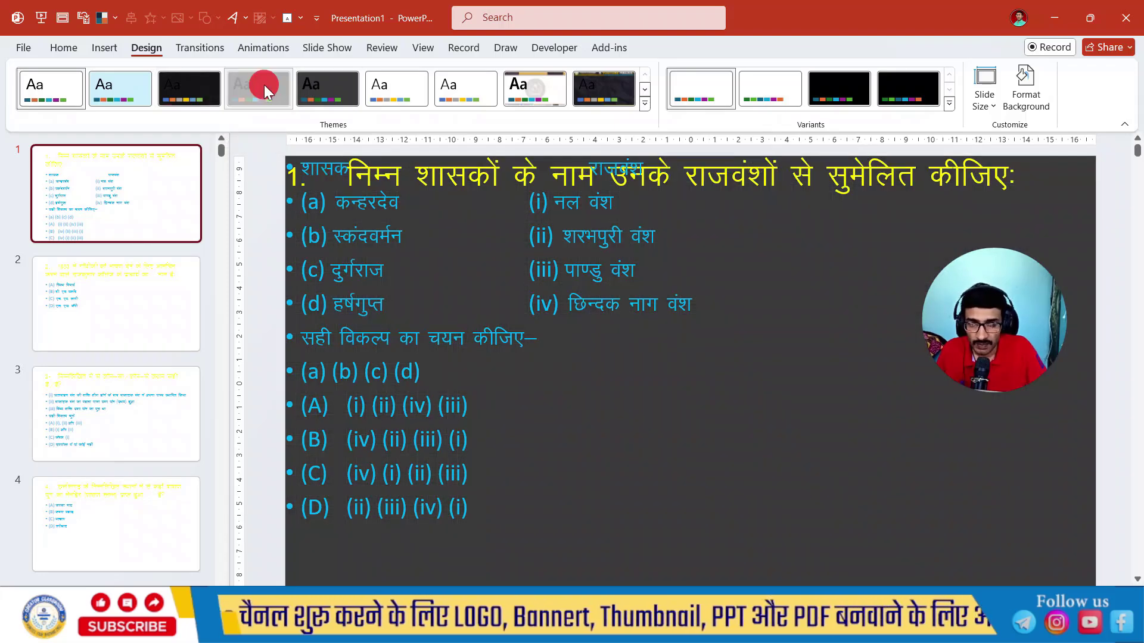
{"action": "left_click", "coordinate": [264, 89]}
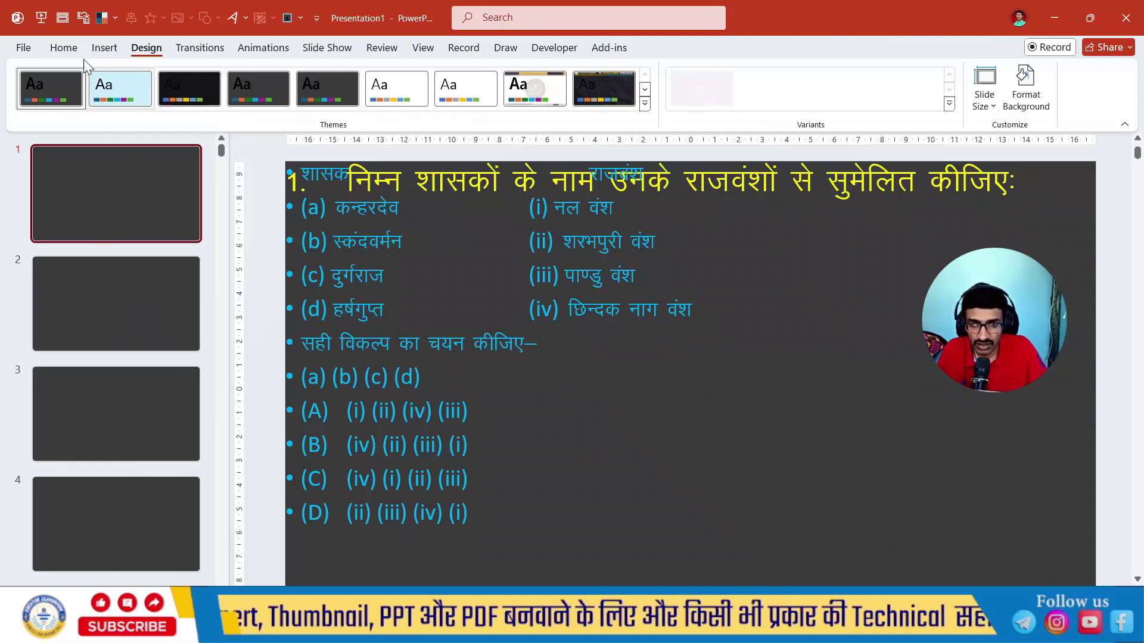
{"action": "left_click", "coordinate": [68, 51]}
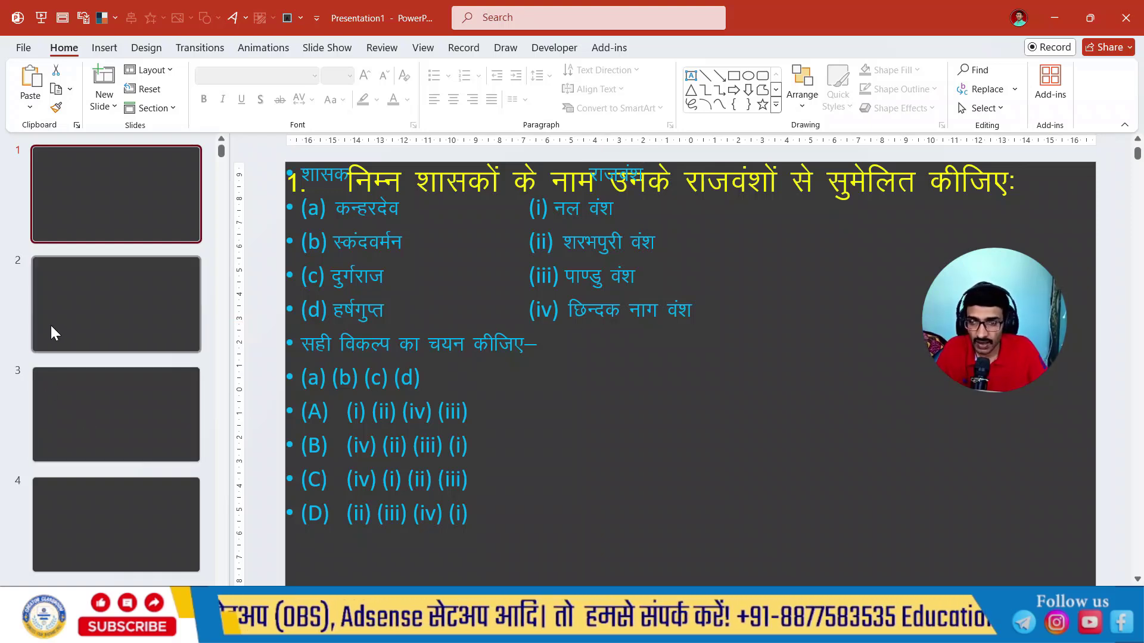
{"action": "left_click", "coordinate": [116, 303]}
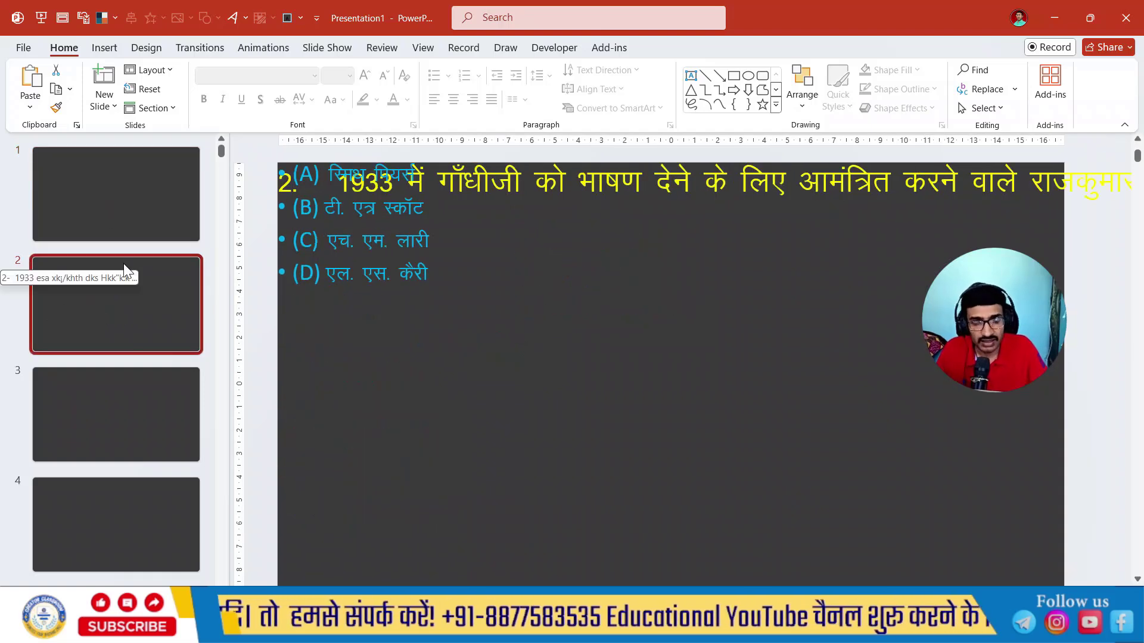
{"action": "left_click", "coordinate": [128, 421]}
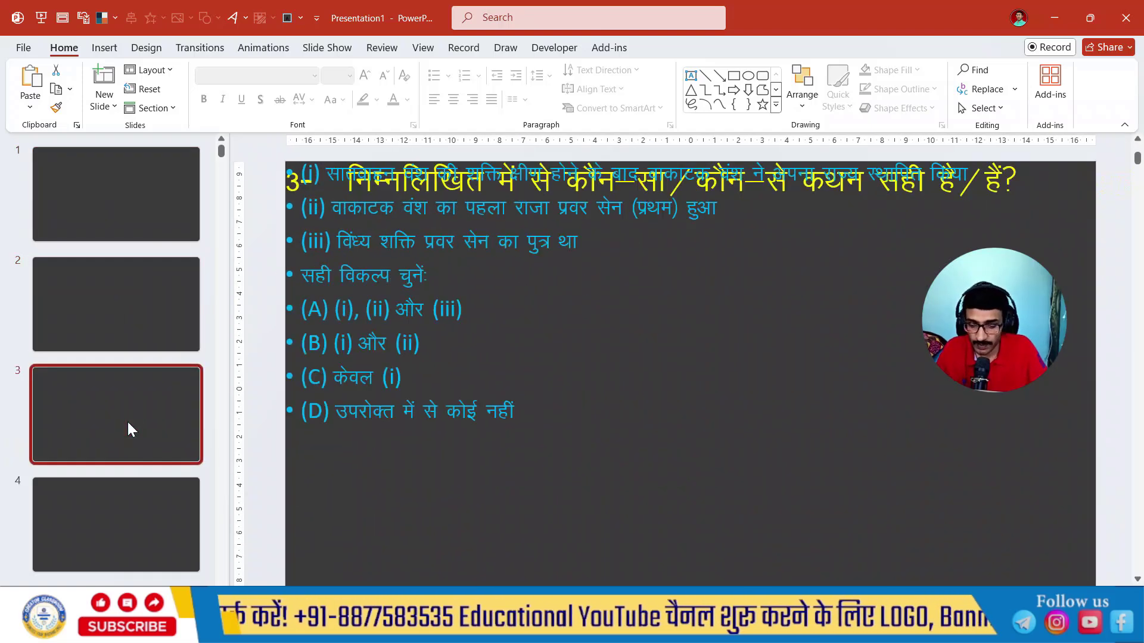
- Apply the theme's first slide layout to all slides and check several of them near the end
{"action": "key", "text": "ctrl+a"}
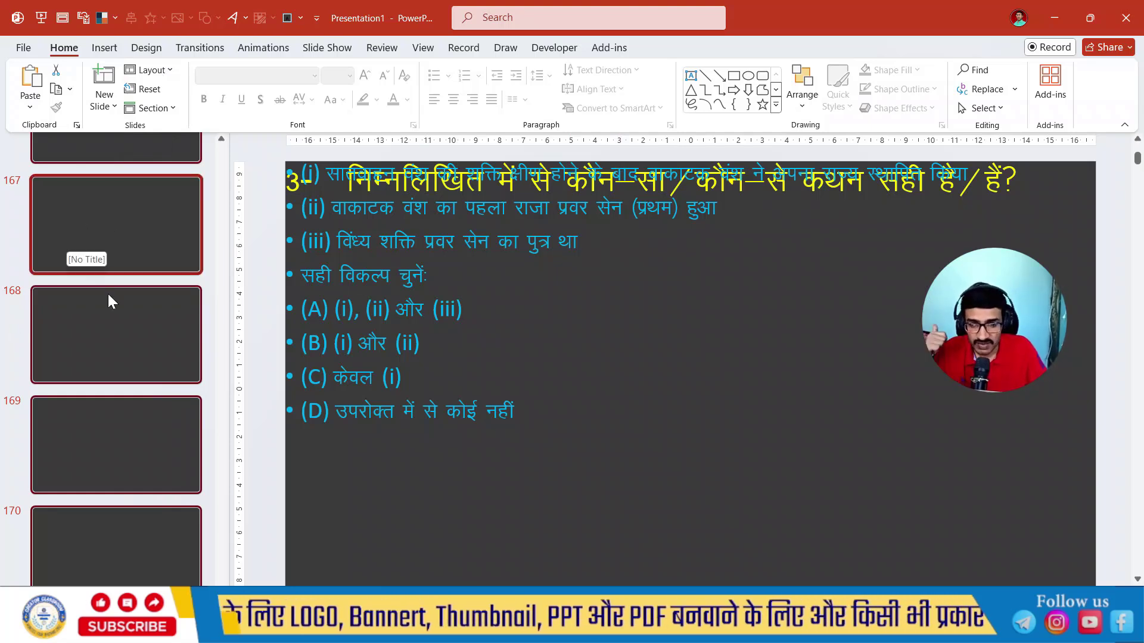
{"action": "left_click", "coordinate": [154, 70]}
{"action": "left_click", "coordinate": [167, 134]}
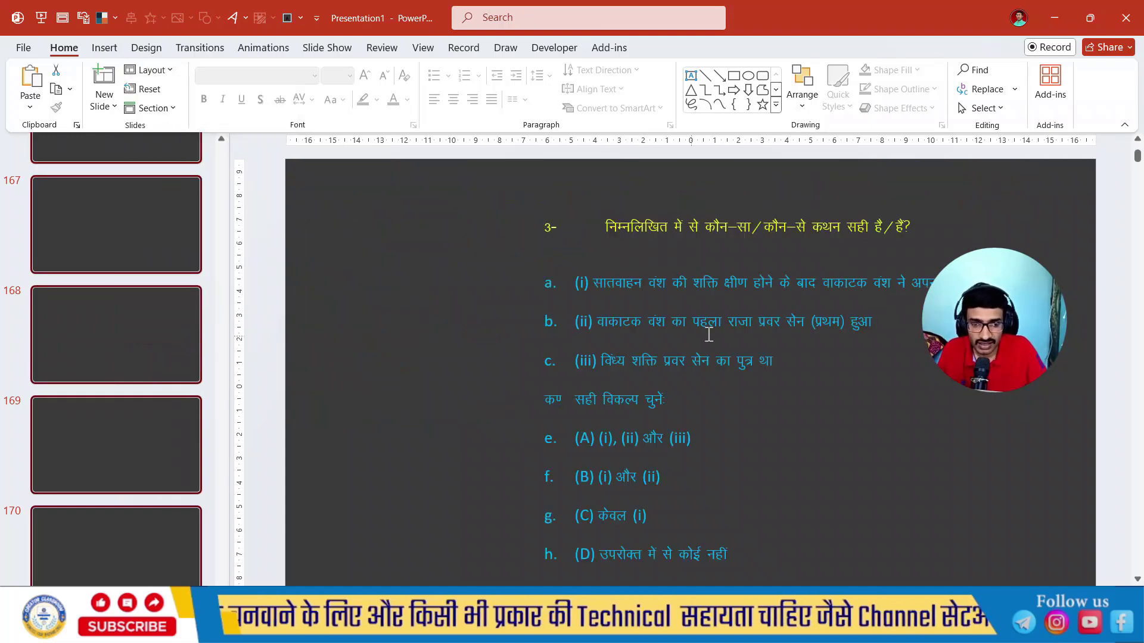
{"action": "left_click", "coordinate": [109, 222]}
{"action": "left_click", "coordinate": [130, 338]}
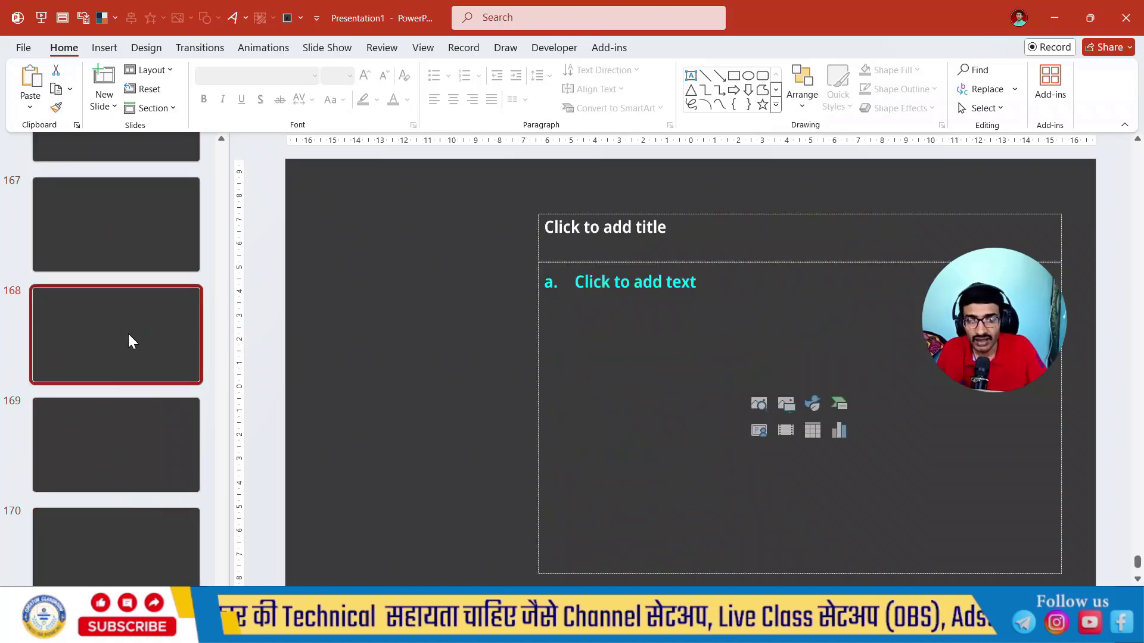
{"action": "left_click", "coordinate": [135, 423]}
{"action": "scroll", "coordinate": [140, 357], "scroll_direction": "up", "scroll_amount": 20}
- Remove the wide gap between the number and the question text in slide 2's title
{"action": "left_click", "coordinate": [130, 300]}
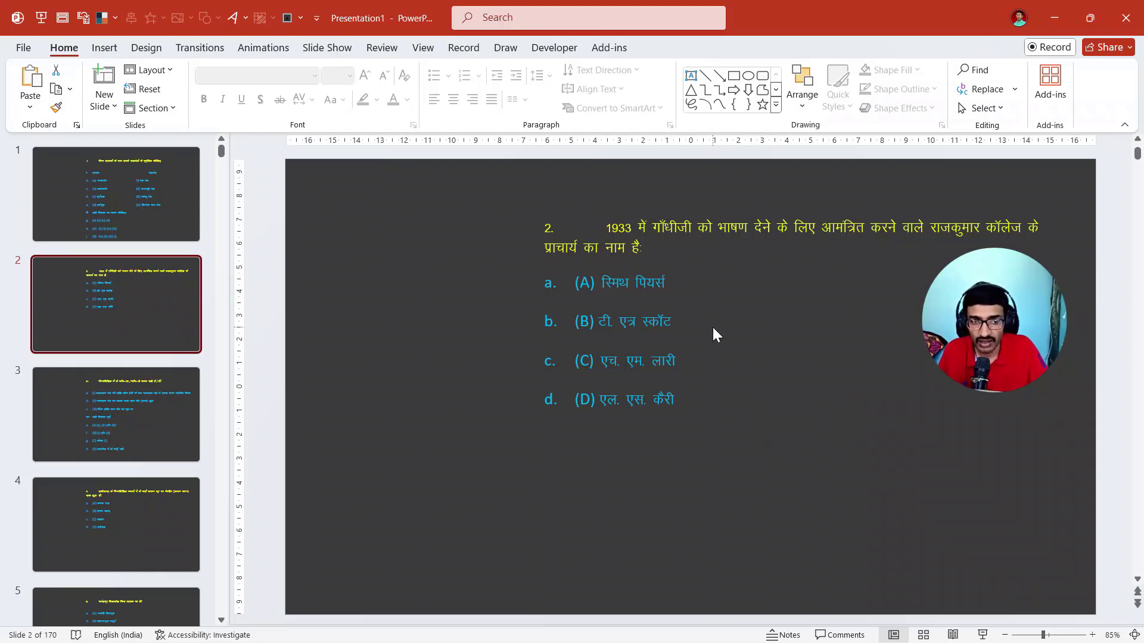
{"action": "left_click", "coordinate": [605, 227]}
{"action": "key", "text": "BackSpace"}
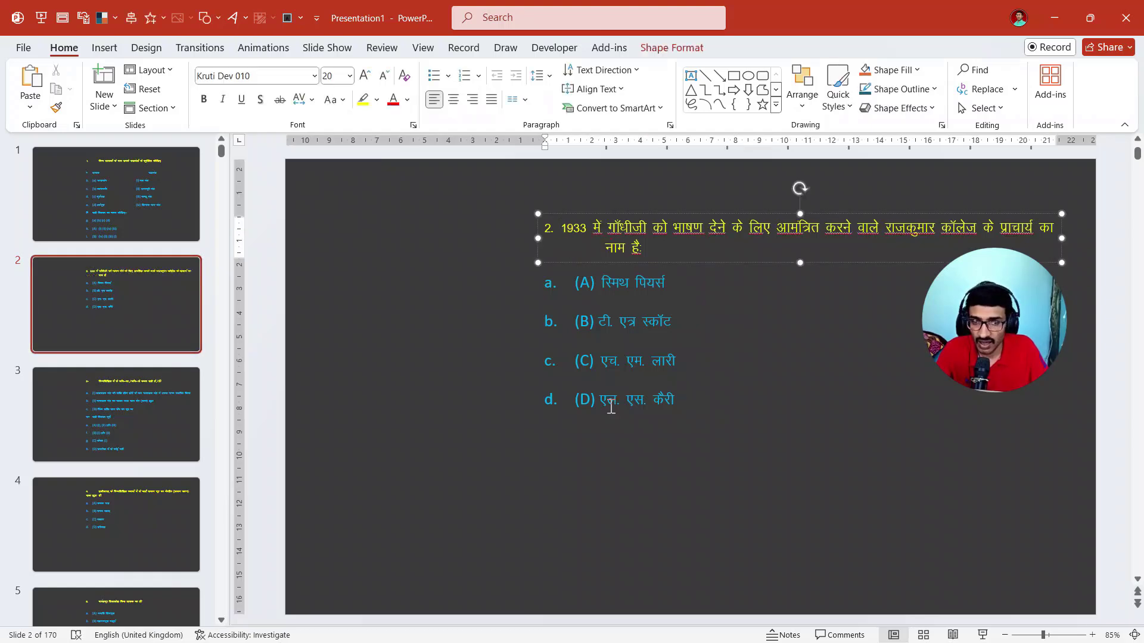
{"action": "left_click", "coordinate": [451, 439]}
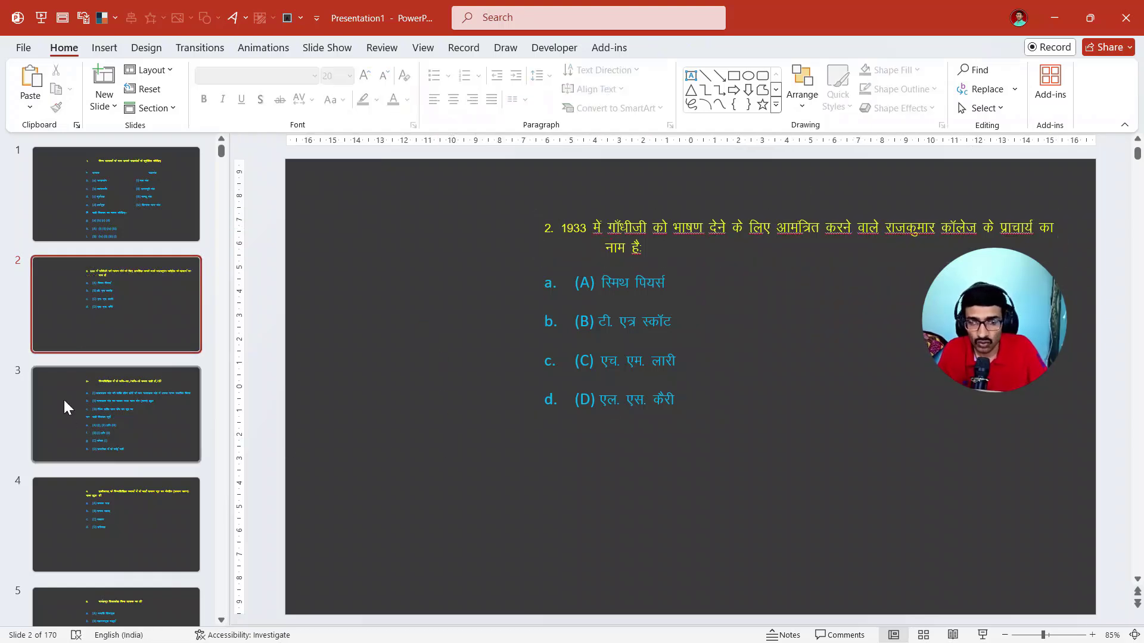
- Delete the gap between the number 3- and the question text in slide 3's title
{"action": "left_click", "coordinate": [127, 424]}
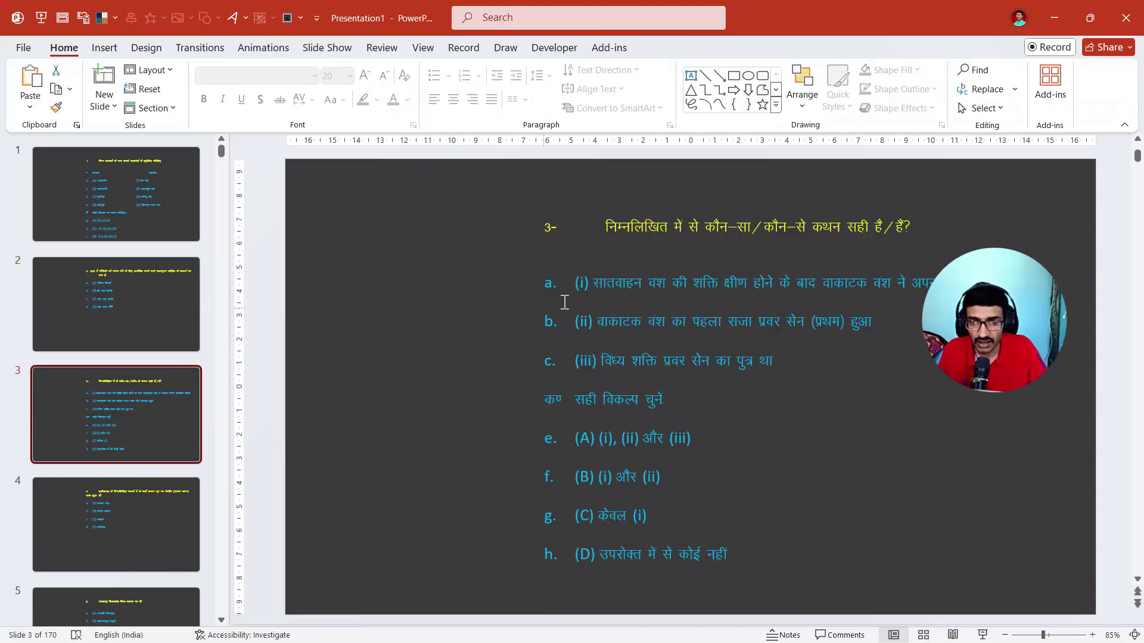
{"action": "left_click", "coordinate": [610, 230]}
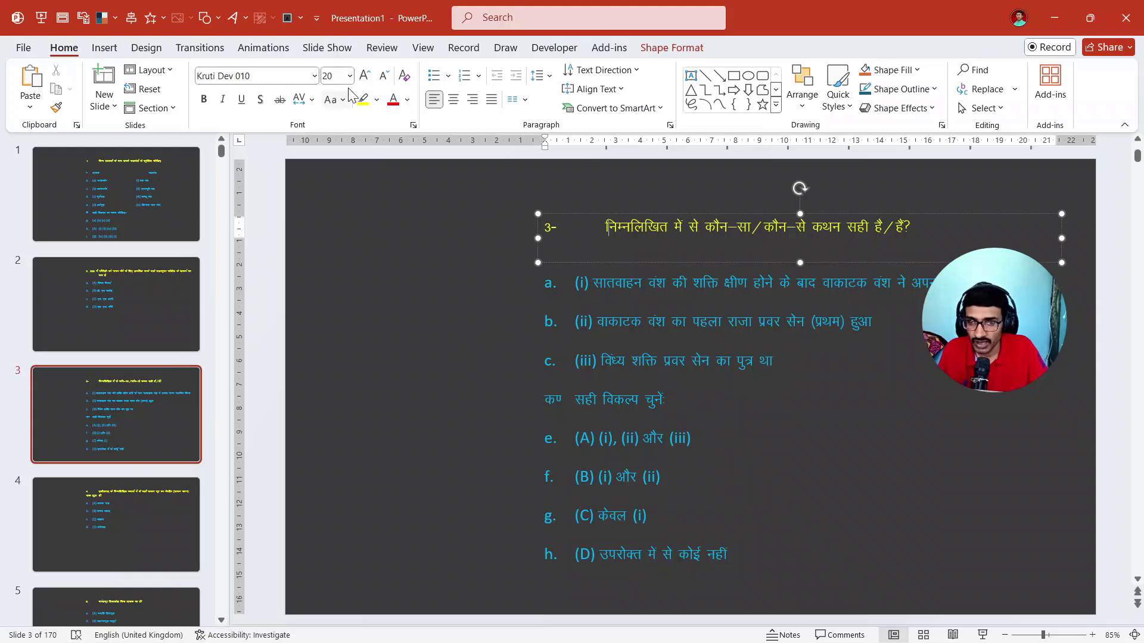
{"action": "left_click", "coordinate": [466, 281]}
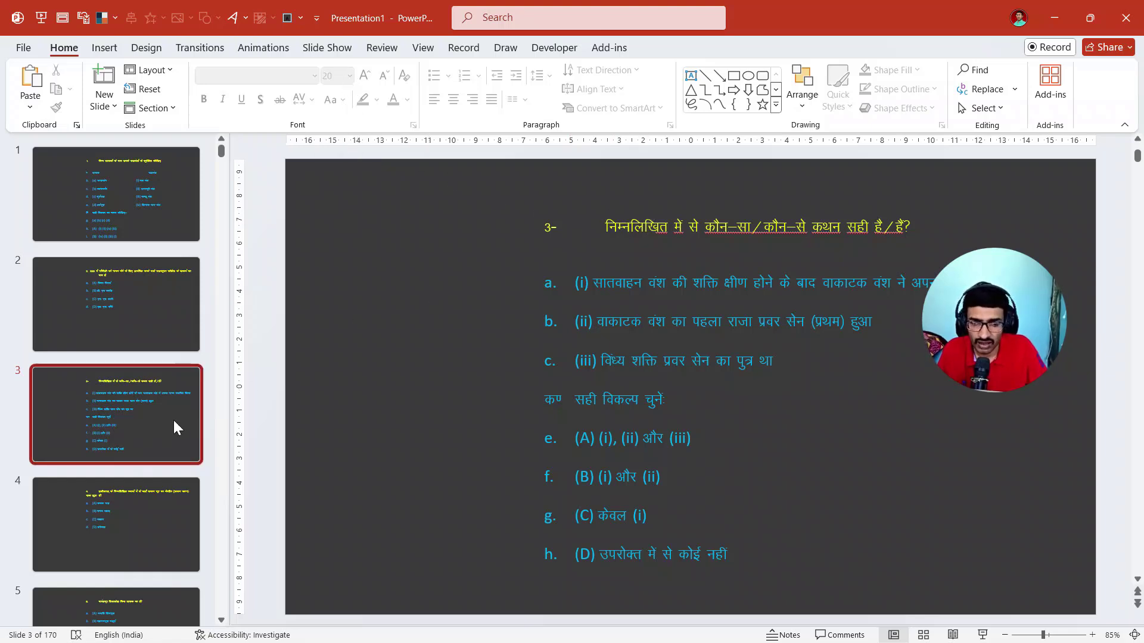
{"action": "left_click", "coordinate": [592, 227]}
{"action": "mouse_move", "coordinate": [554, 229]}
{"action": "left_mouse_down"}
{"action": "mouse_move", "coordinate": [544, 230]}
{"action": "mouse_move", "coordinate": [563, 232]}
{"action": "left_mouse_up"}
{"action": "key", "text": "Delete"}
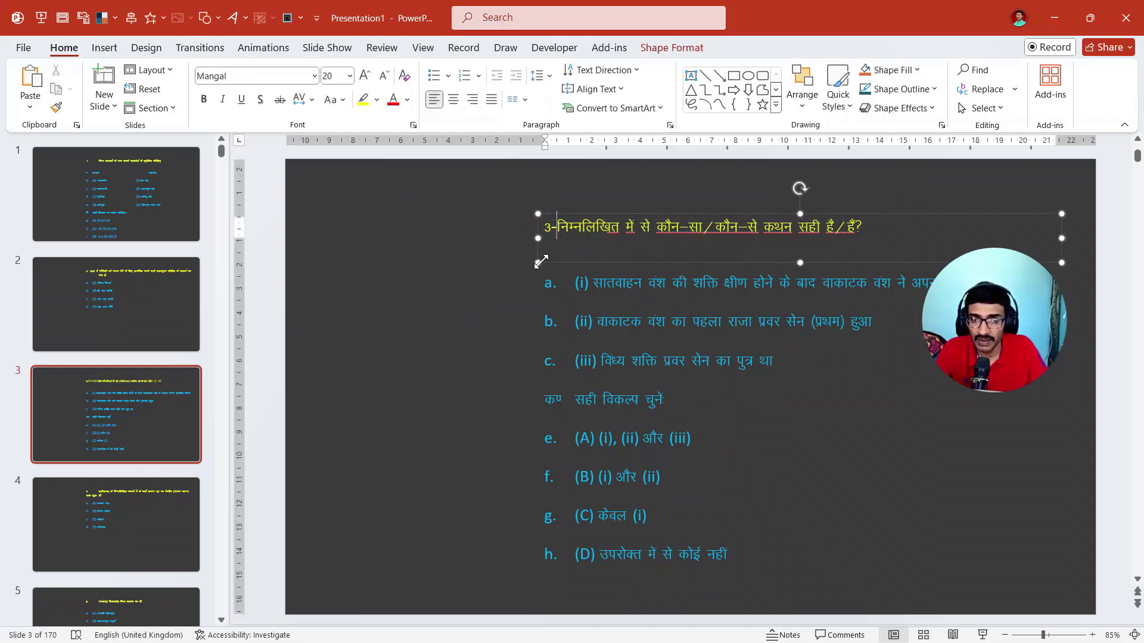
{"action": "left_click", "coordinate": [130, 411]}
{"action": "left_click", "coordinate": [139, 521]}
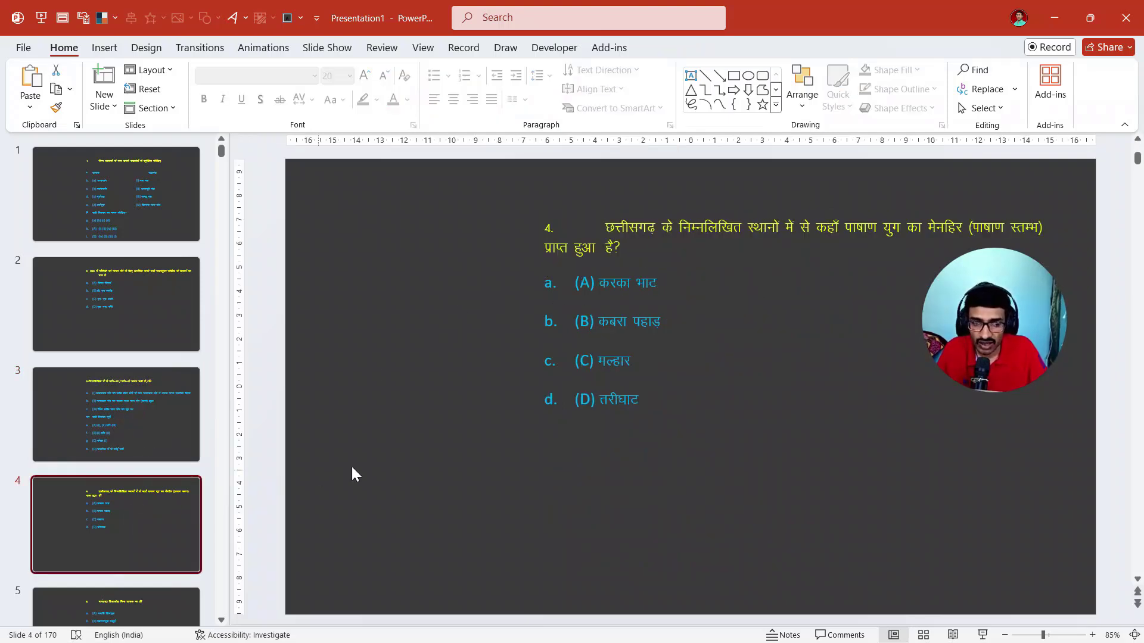
- Apply the theme from the desktop file PPT Themes For RAILWAY to all slides
{"action": "left_click", "coordinate": [150, 209]}
{"action": "key", "text": "ctrl+a"}
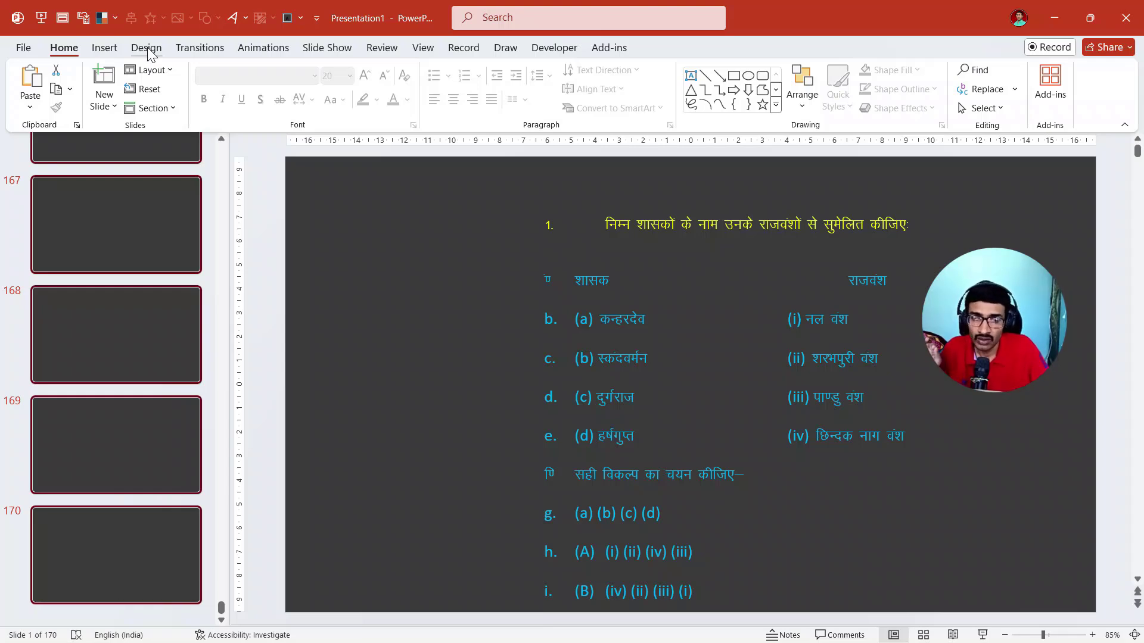
{"action": "left_click", "coordinate": [149, 53]}
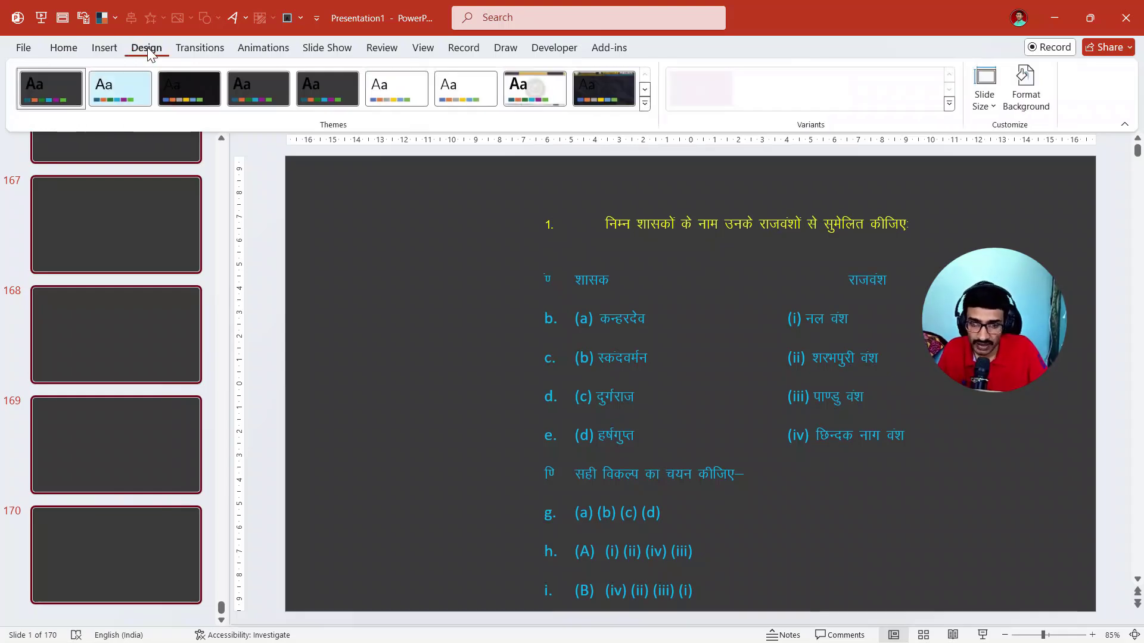
{"action": "left_click", "coordinate": [645, 105]}
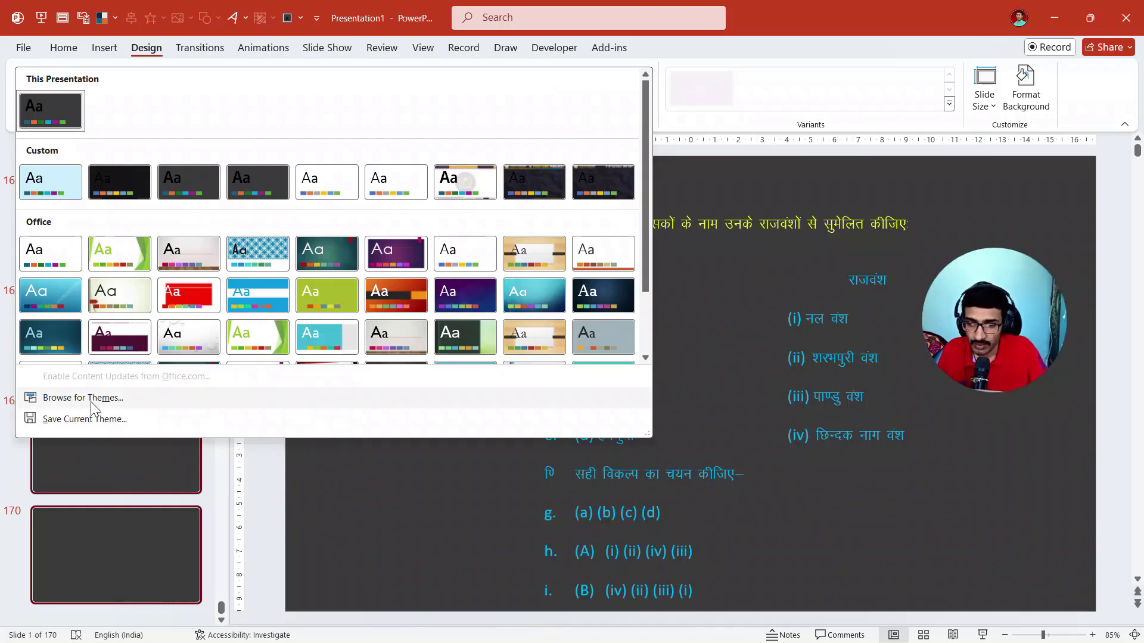
{"action": "left_click", "coordinate": [91, 404]}
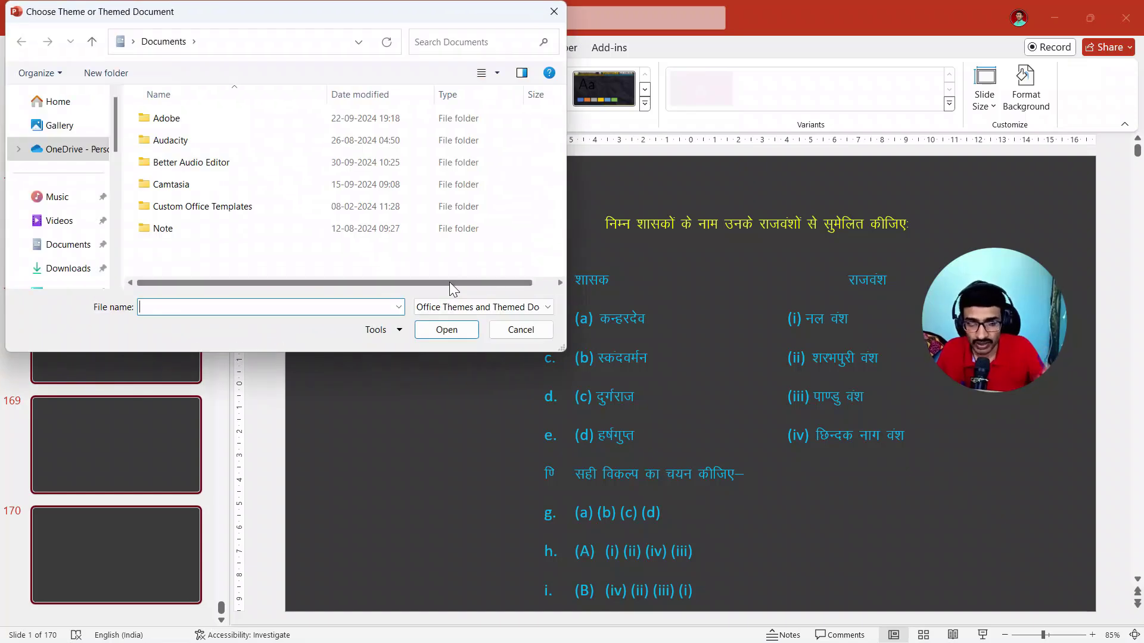
{"action": "left_click", "coordinate": [84, 223]}
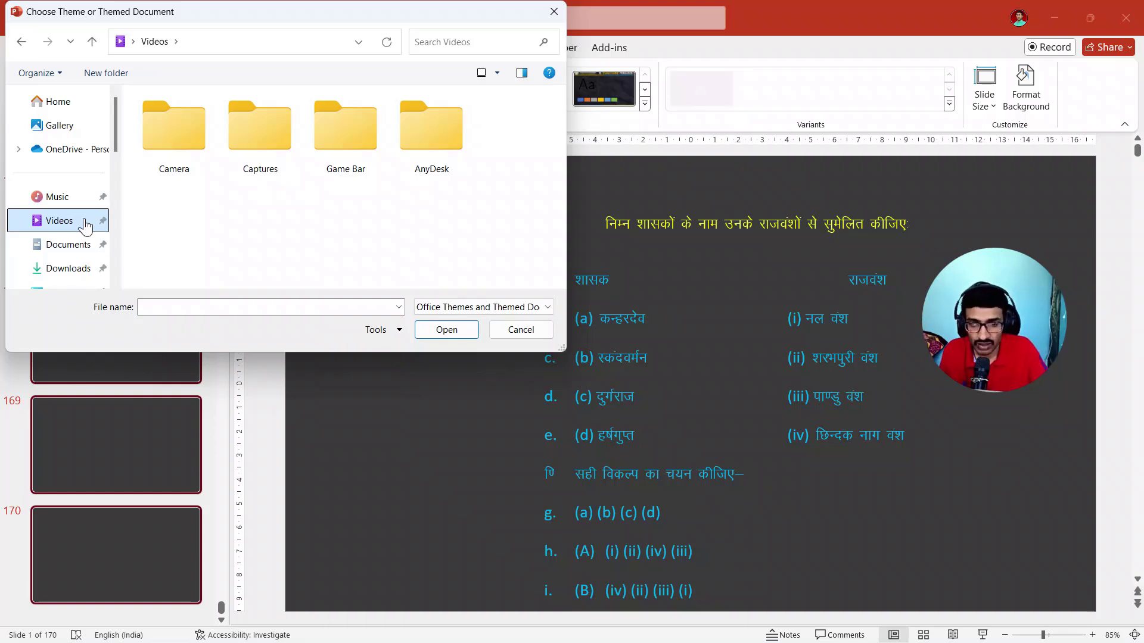
{"action": "left_click", "coordinate": [72, 248]}
{"action": "scroll", "coordinate": [72, 248], "scroll_direction": "down", "scroll_amount": 3}
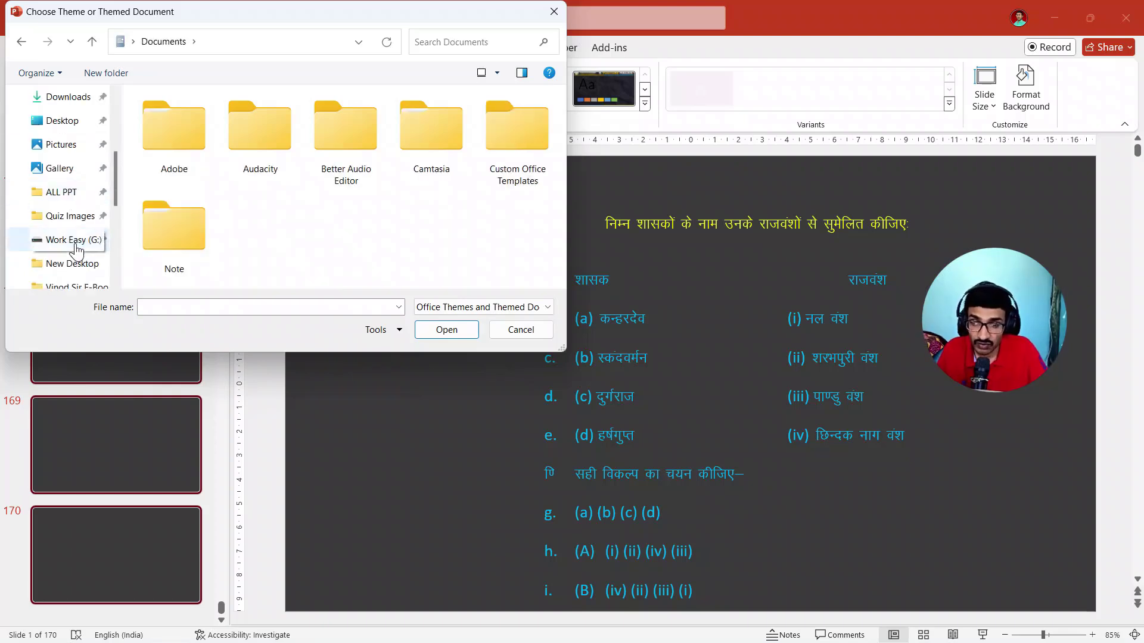
{"action": "left_click", "coordinate": [63, 122]}
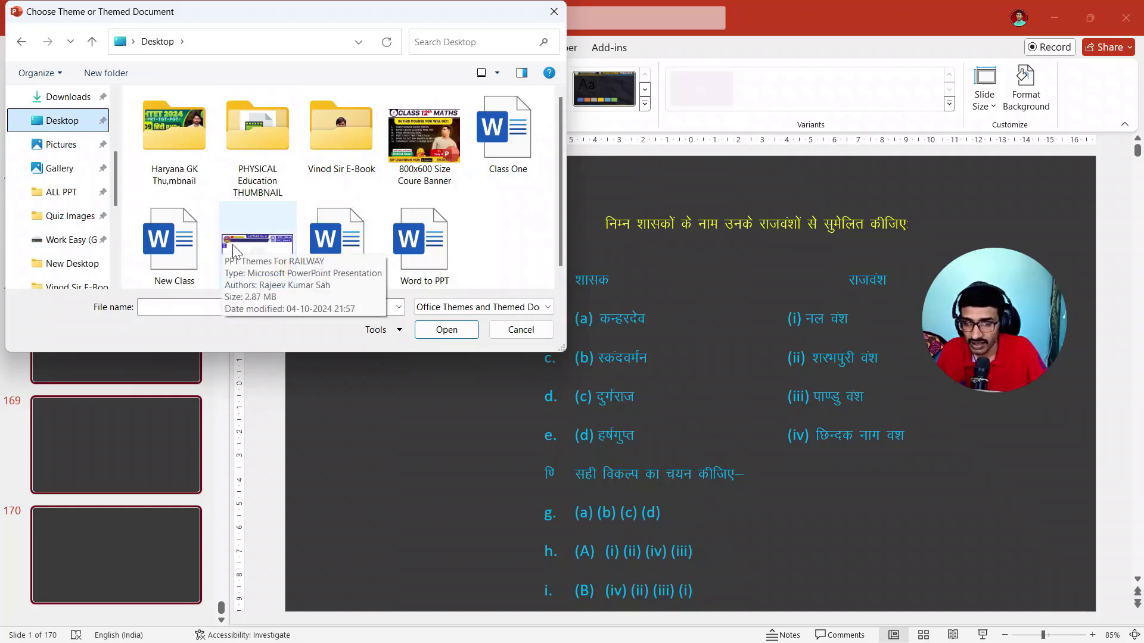
{"action": "left_click", "coordinate": [256, 253]}
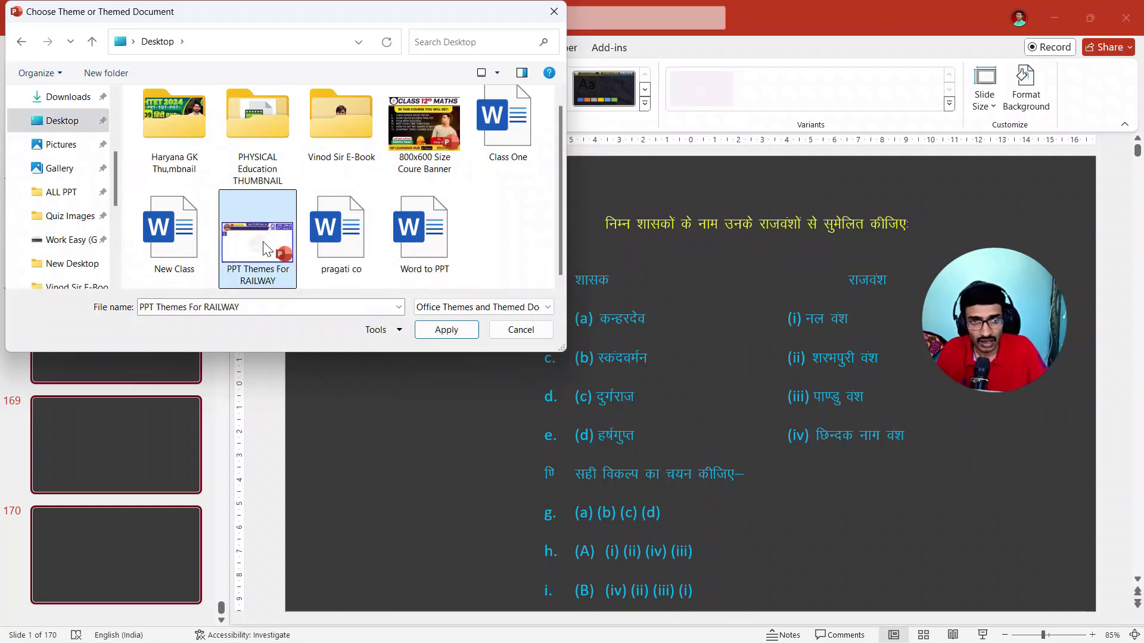
{"action": "left_click", "coordinate": [443, 332]}
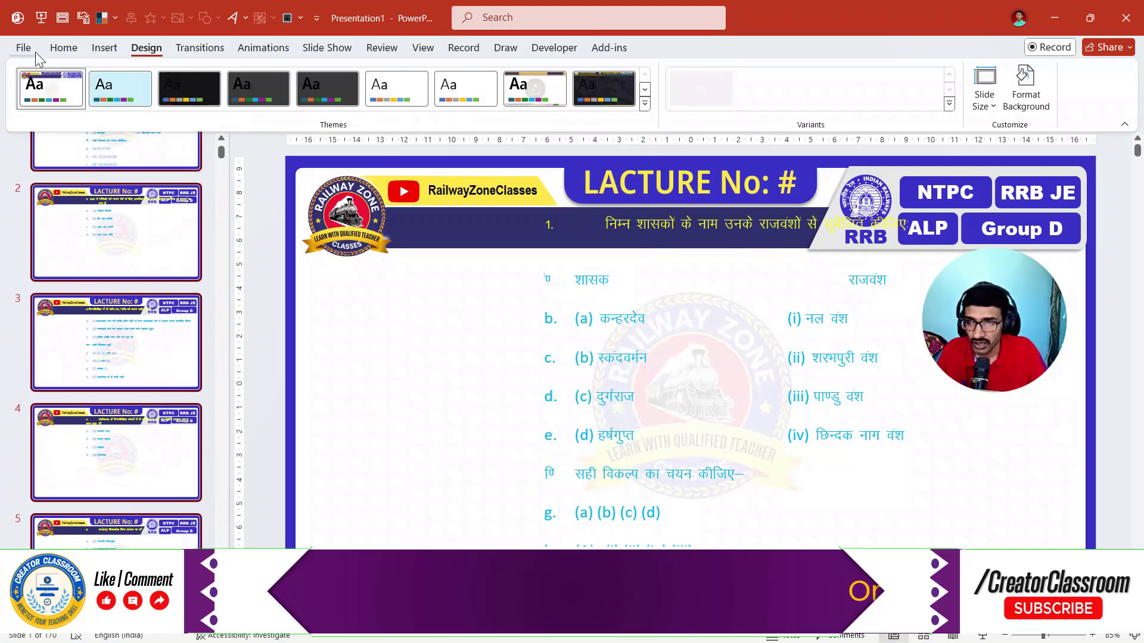
- Set the layout of all slides to Word to PPT
{"action": "left_click", "coordinate": [63, 50]}
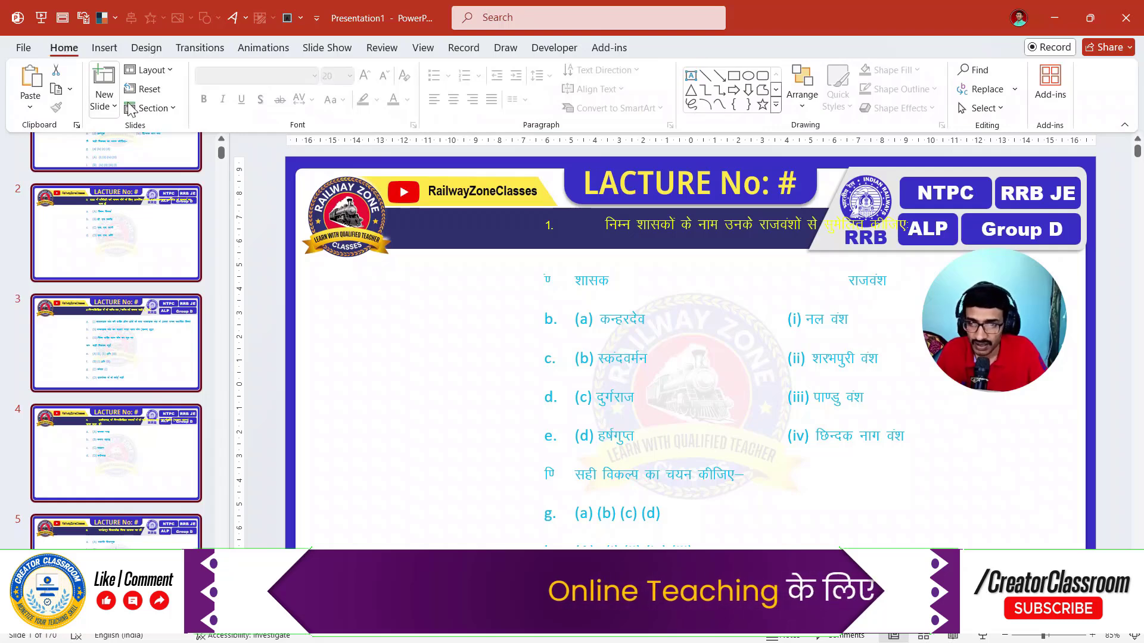
{"action": "left_click", "coordinate": [152, 70]}
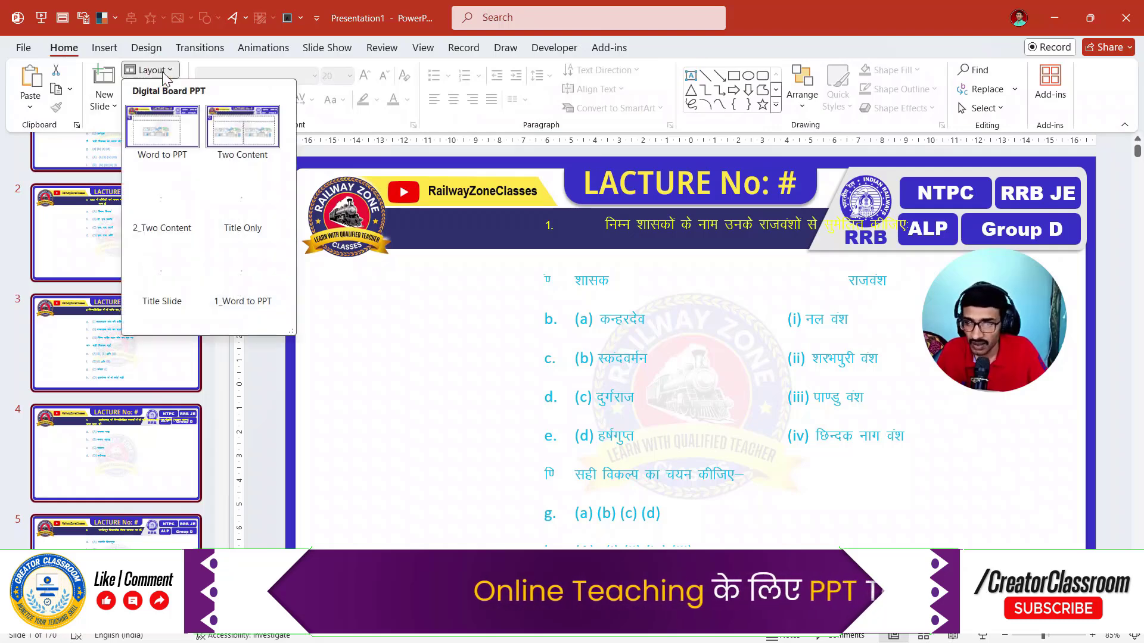
{"action": "left_click", "coordinate": [162, 128]}
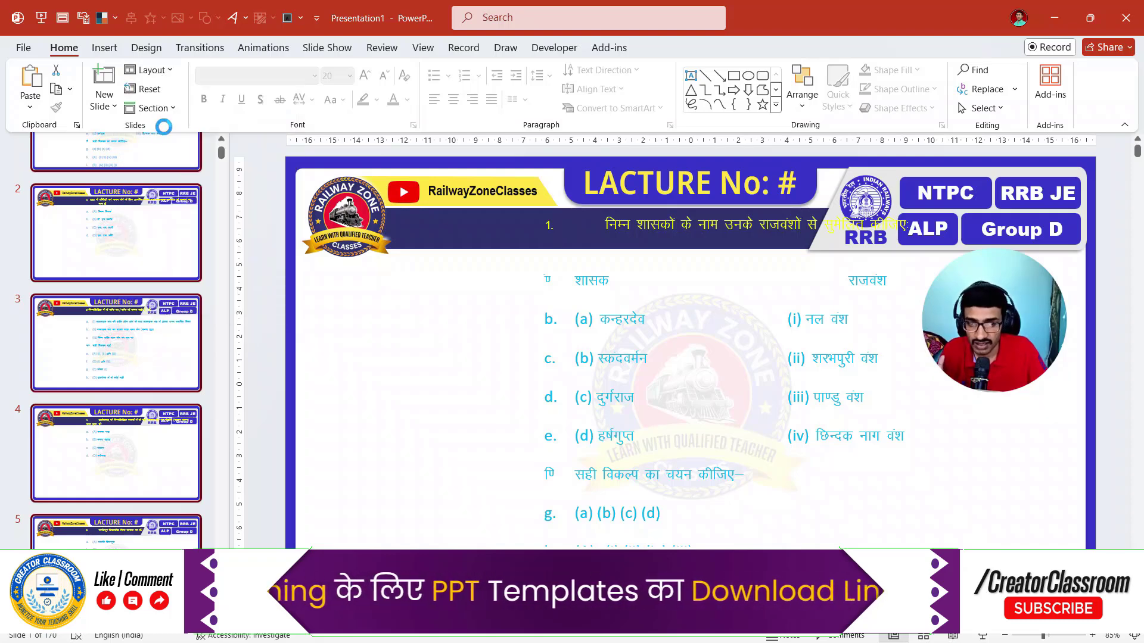
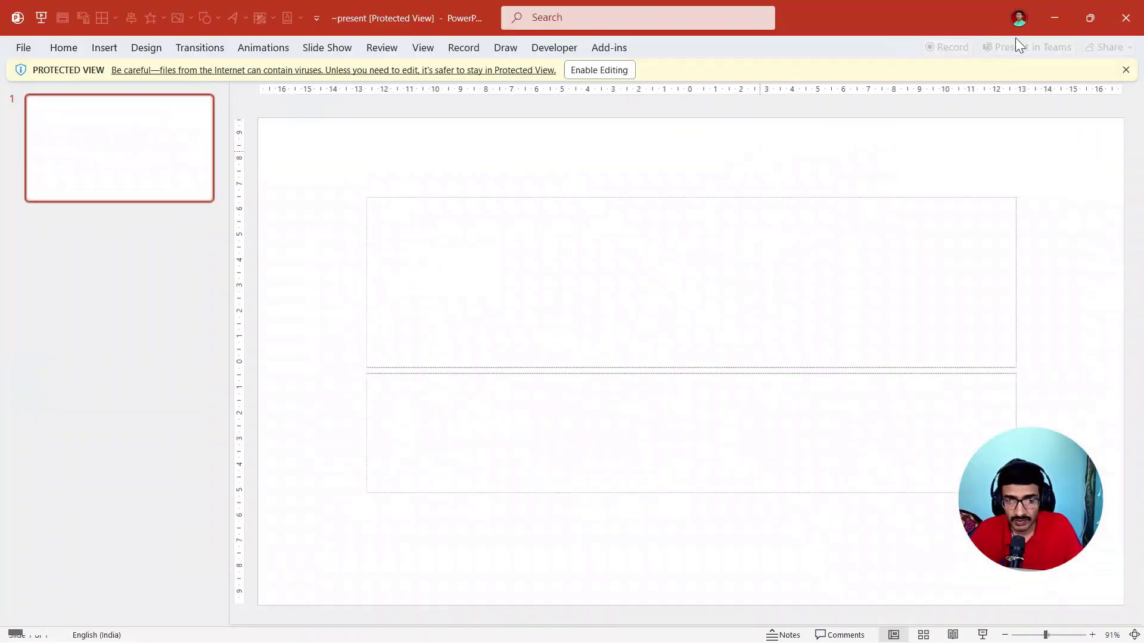
- Close the blank Protected View presentation and minimize the Class One Word document
{"action": "left_click", "coordinate": [1126, 18]}
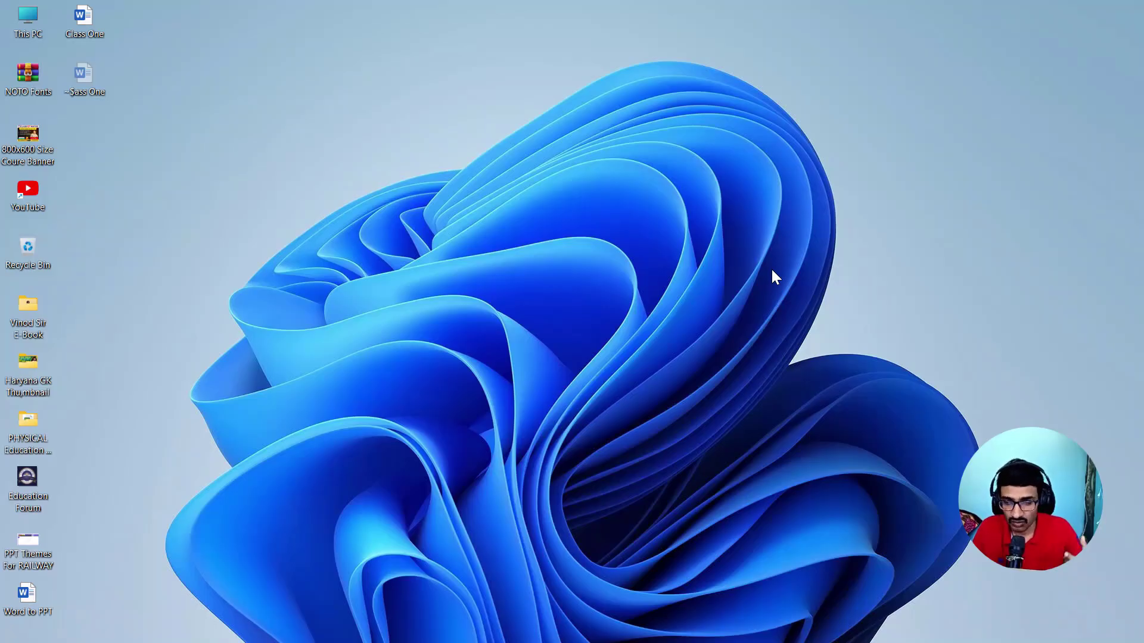
{"action": "mouse_move", "coordinate": [202, 640]}
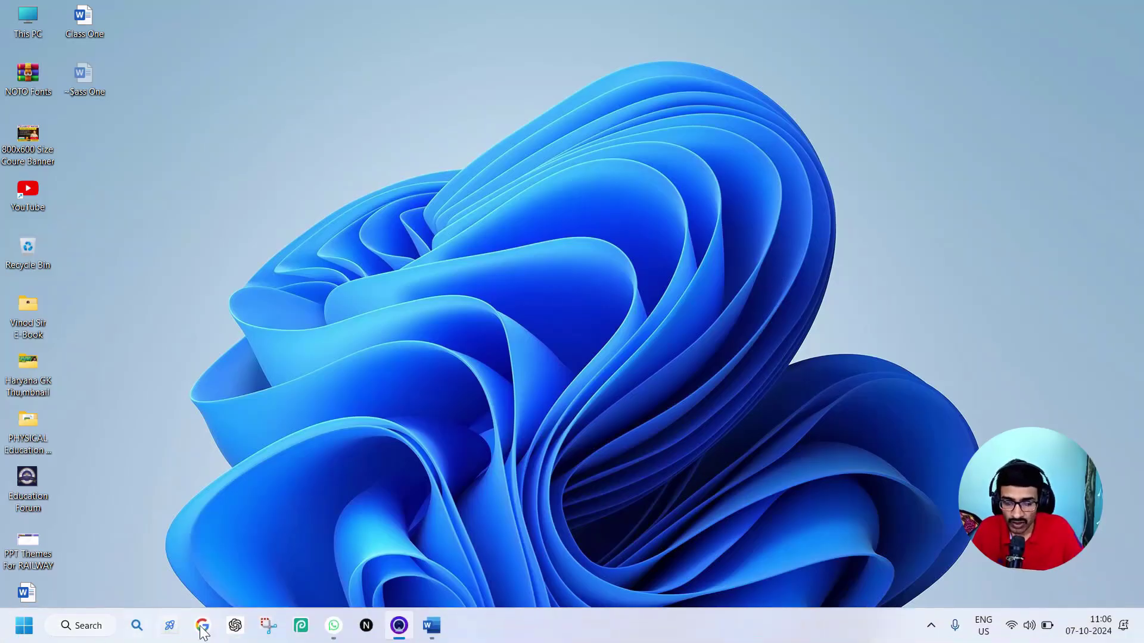
{"action": "left_click", "coordinate": [431, 625]}
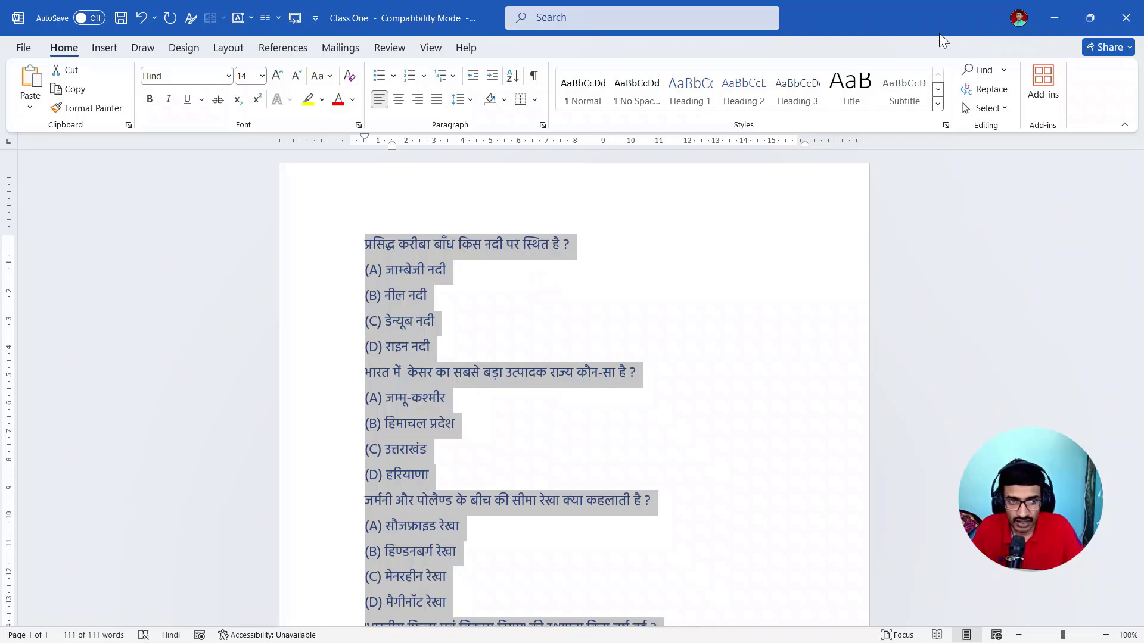
{"action": "left_click", "coordinate": [1059, 16]}
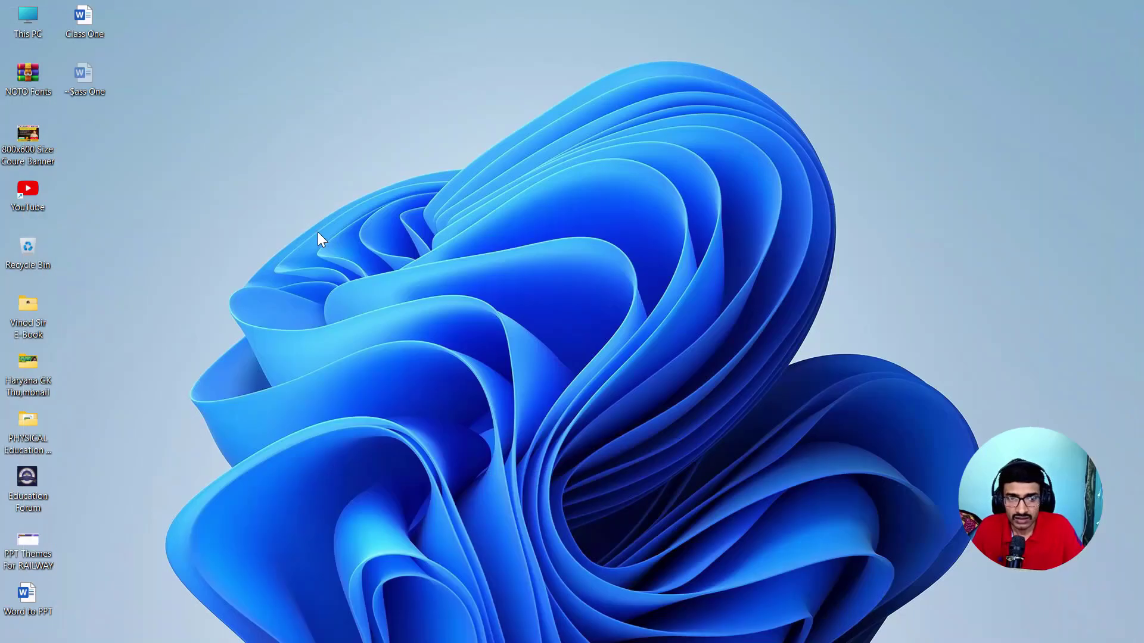
- Create a new Microsoft Word document on the desktop and name it New Class
{"action": "right_click", "coordinate": [182, 153]}
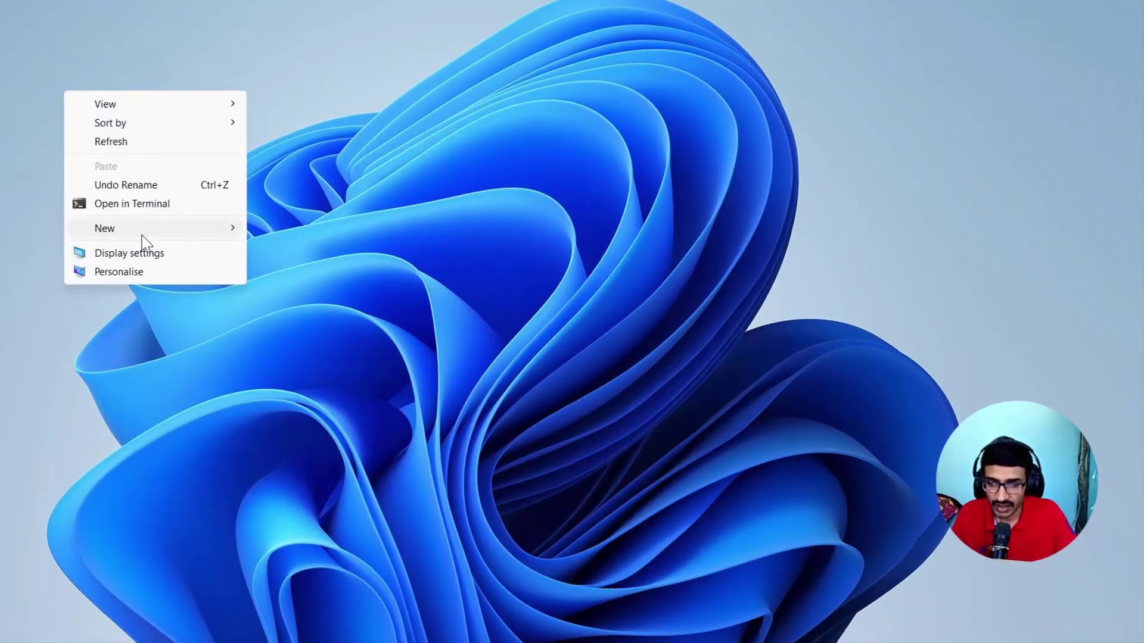
{"action": "mouse_move", "coordinate": [143, 236]}
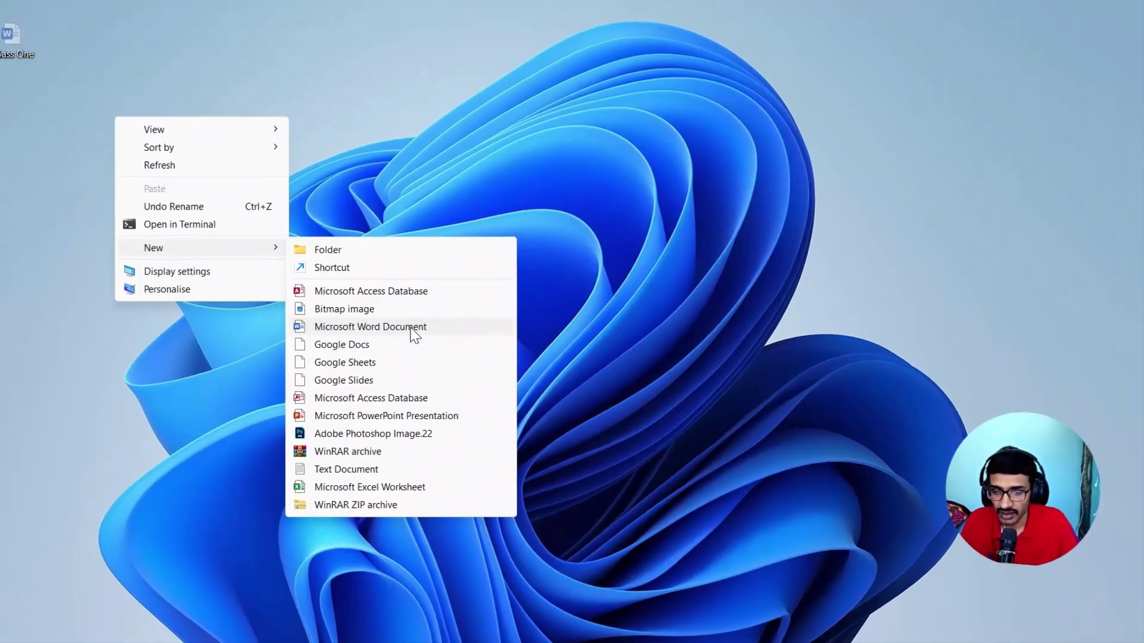
{"action": "left_click", "coordinate": [377, 319]}
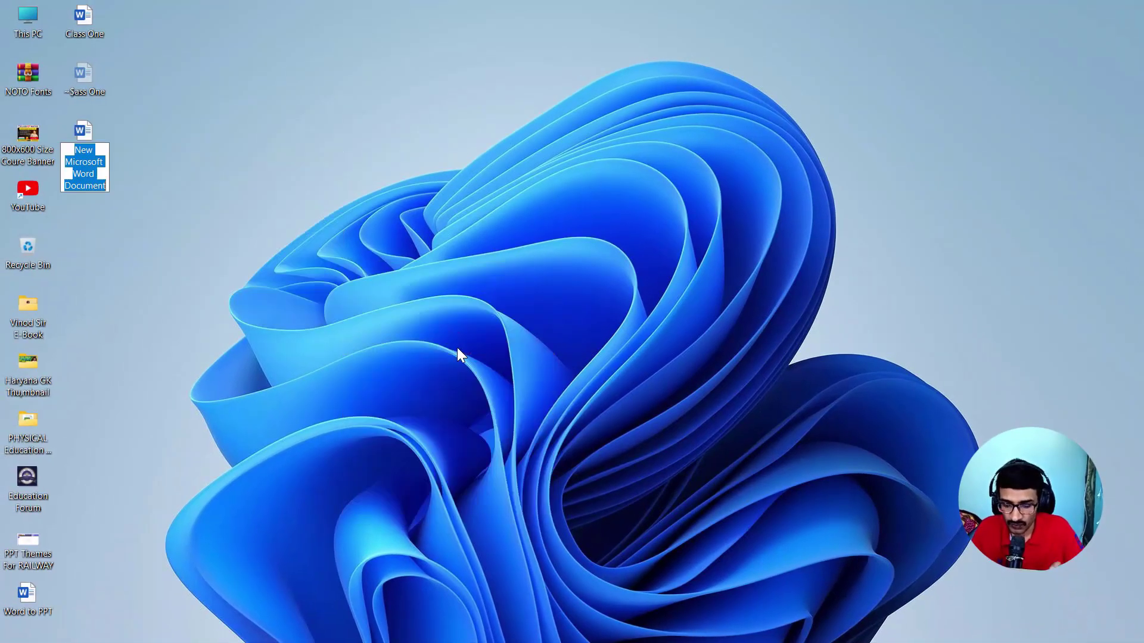
{"action": "type", "text": "New Class"}
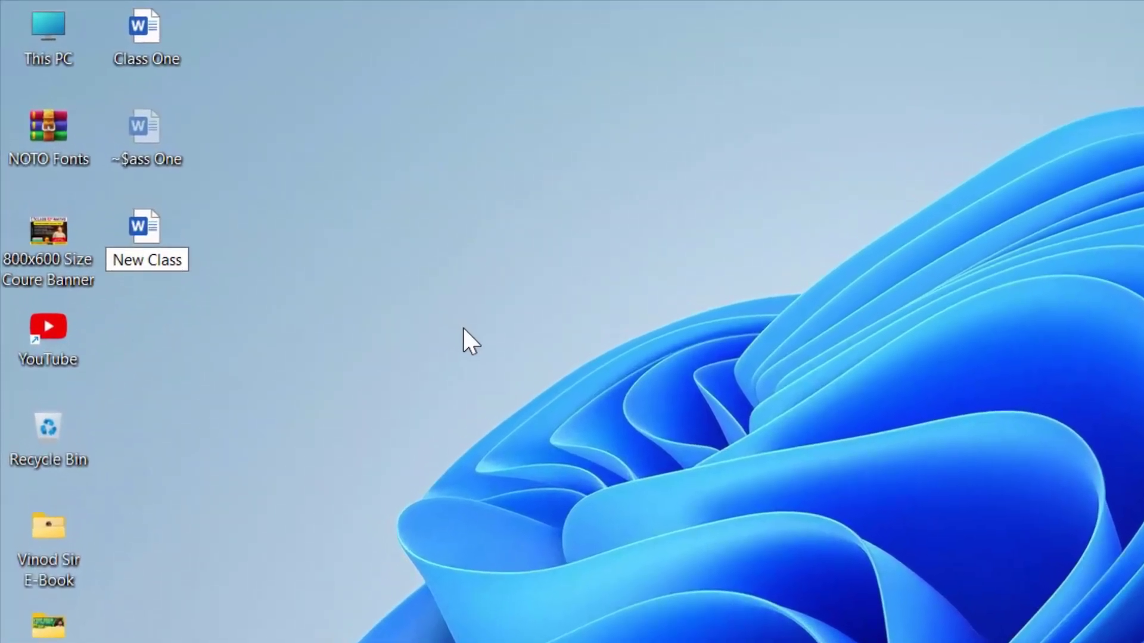
{"action": "key", "text": "Return"}
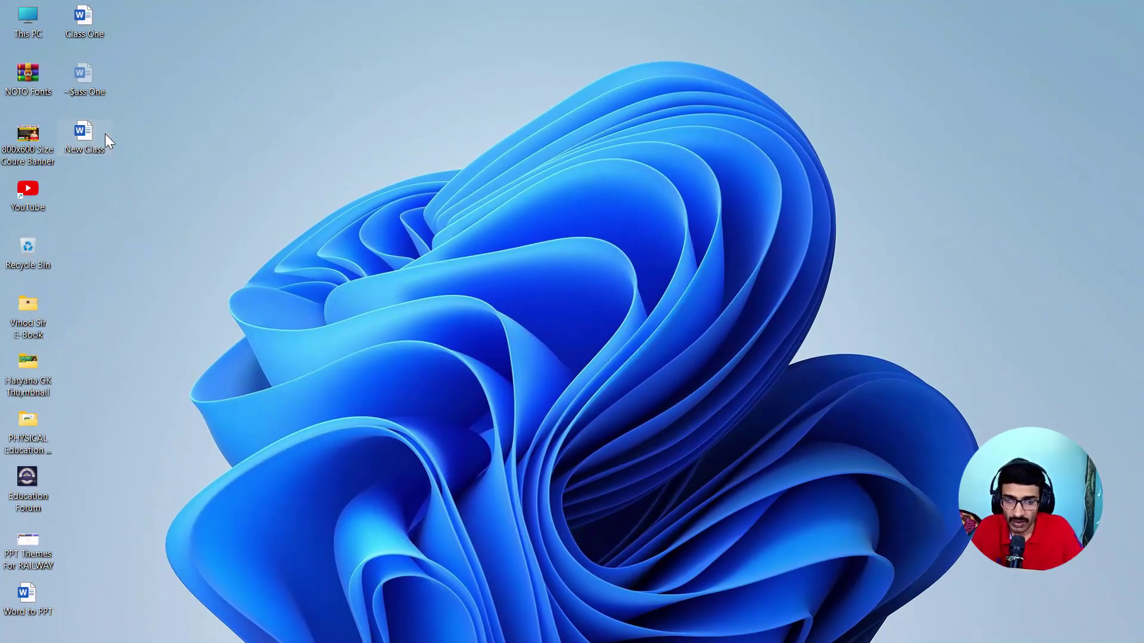
- Open the New Class document in Word and paste the copied questions as text only
{"action": "mouse_move", "coordinate": [96, 134]}
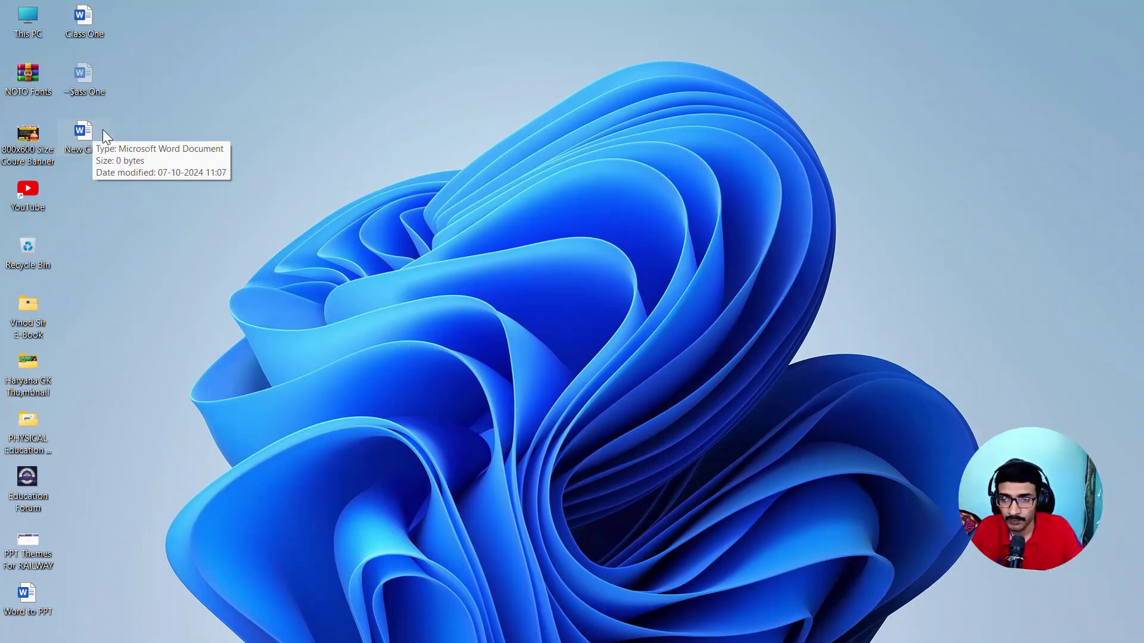
{"action": "double_click", "coordinate": [83, 130]}
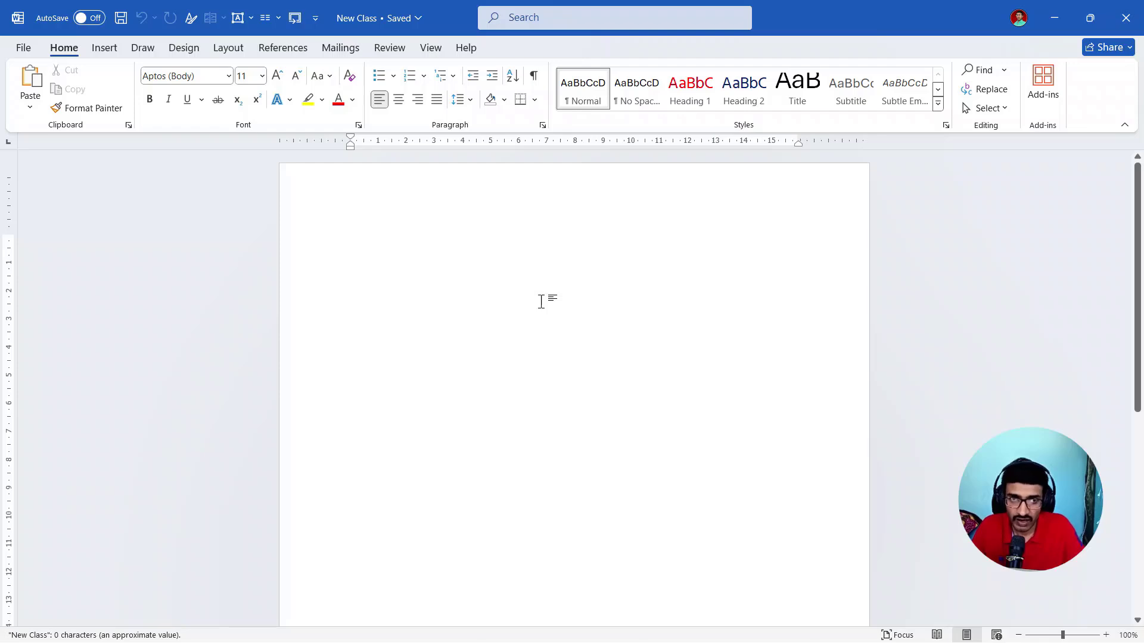
{"action": "left_click", "coordinate": [28, 109]}
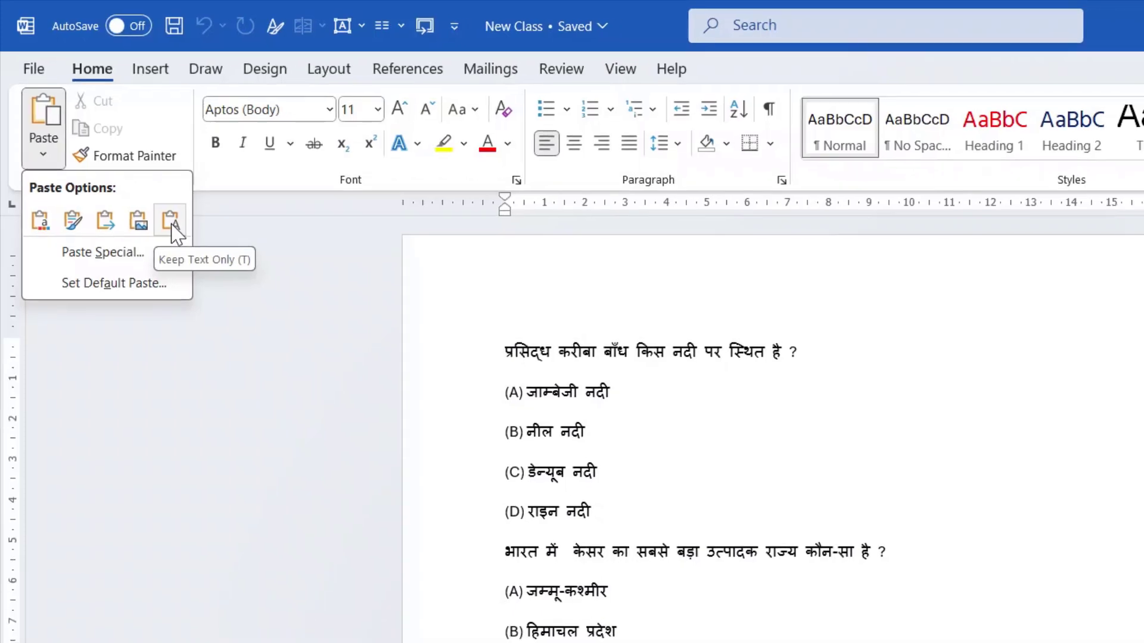
{"action": "left_click", "coordinate": [175, 229]}
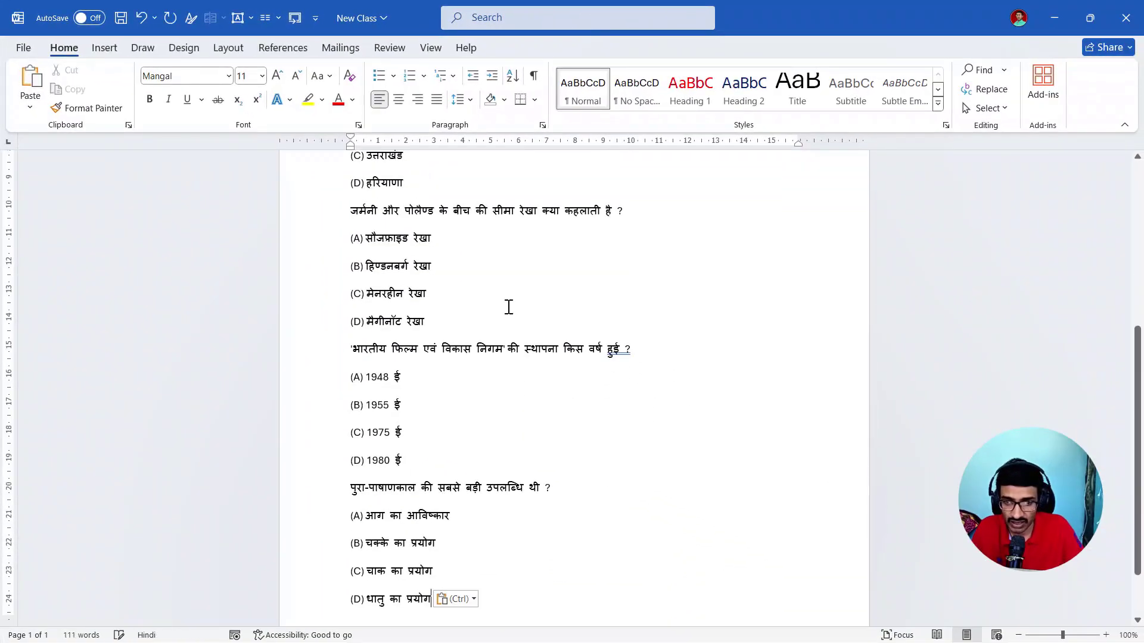
{"action": "scroll", "coordinate": [604, 296], "scroll_direction": "up", "scroll_amount": 5}
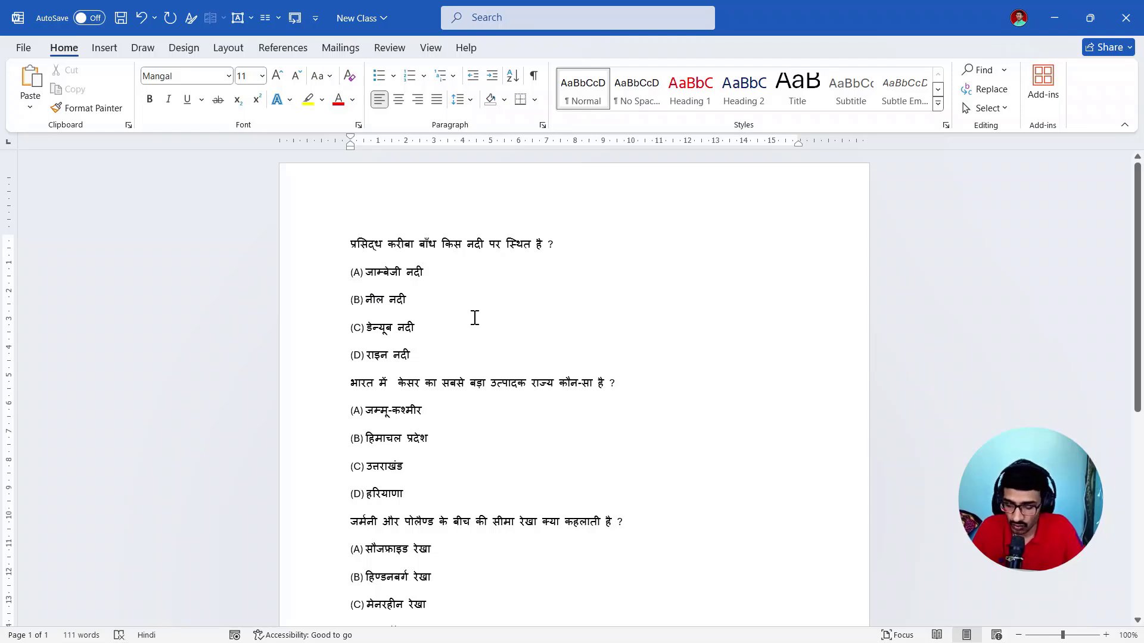
- Apply the Heading 1 style to all text in the document
{"action": "key", "text": "ctrl+a"}
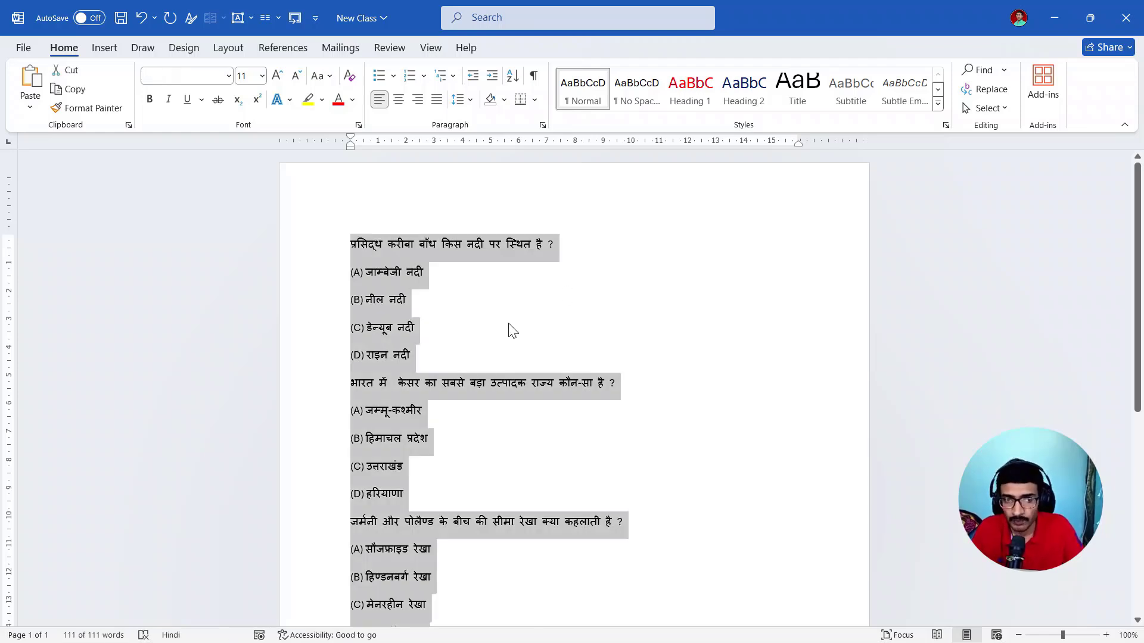
{"action": "left_click", "coordinate": [689, 89]}
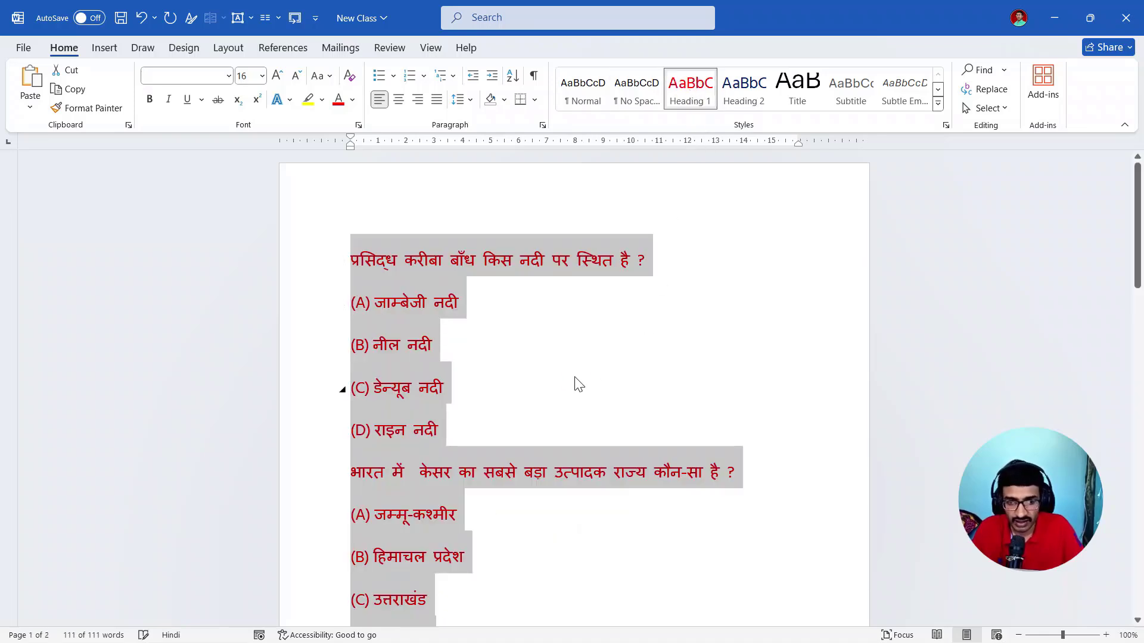
{"action": "left_click", "coordinate": [556, 375]}
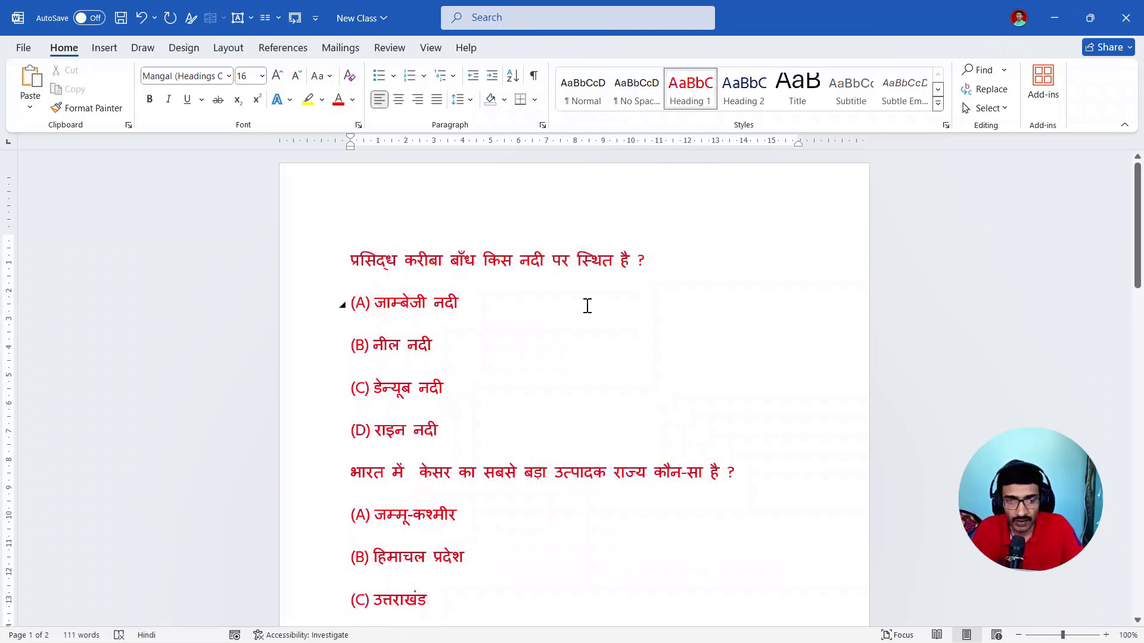
- Apply the Heading 2 style to answer options A to D of the first and second questions
{"action": "scroll", "coordinate": [580, 306], "scroll_direction": "down", "scroll_amount": 3}
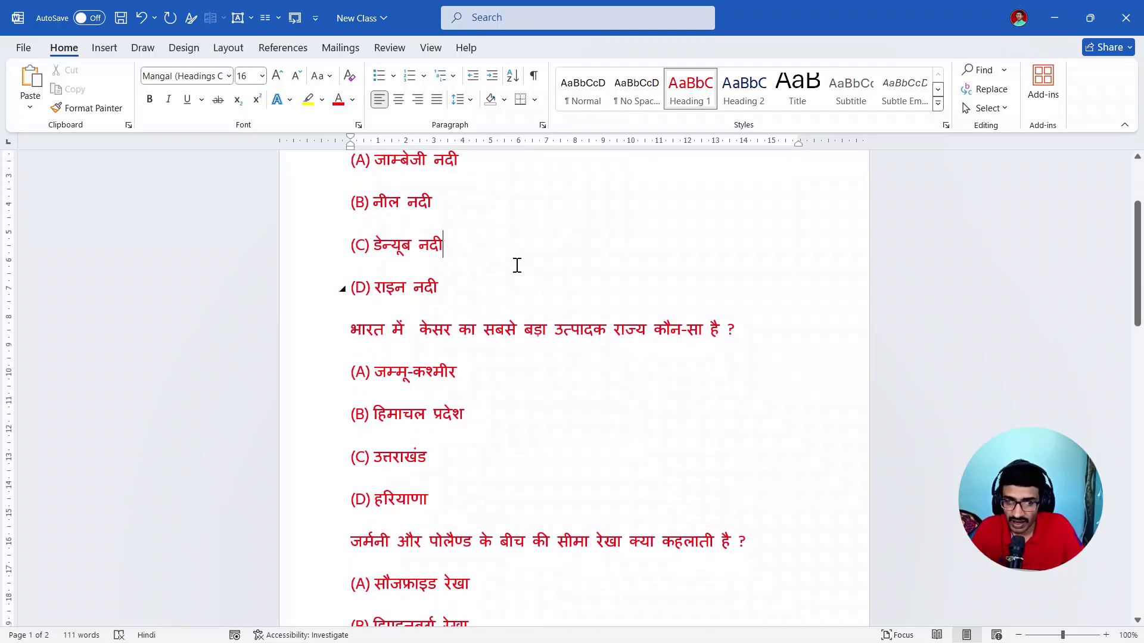
{"action": "scroll", "coordinate": [517, 265], "scroll_direction": "up", "scroll_amount": 3}
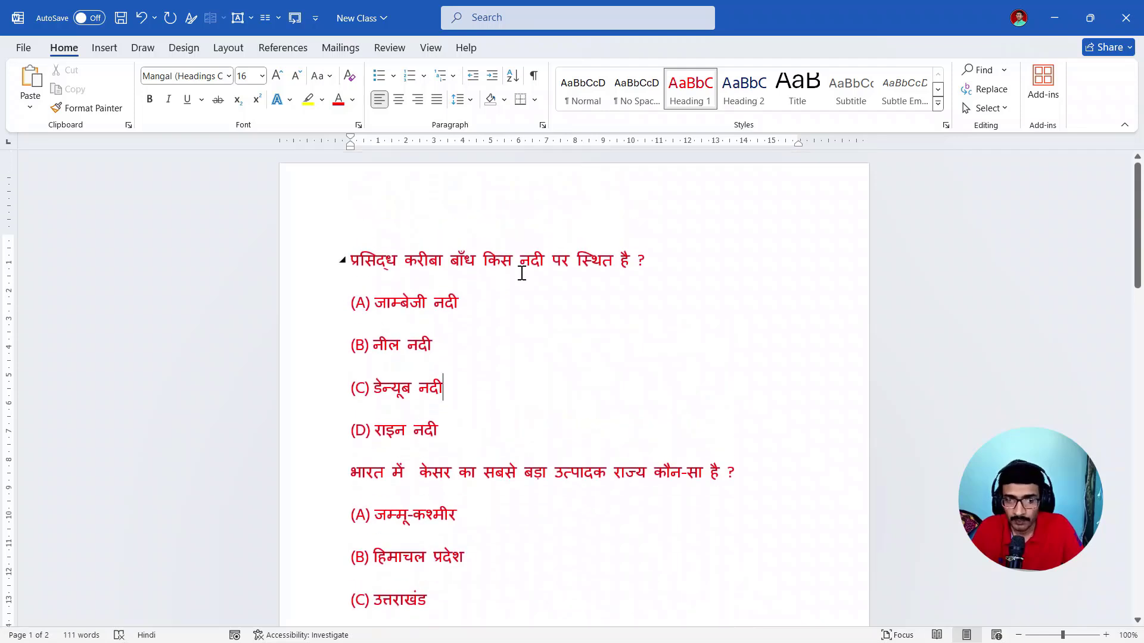
{"action": "left_click_drag", "start_coordinate": [310, 301], "coordinate": [318, 428]}
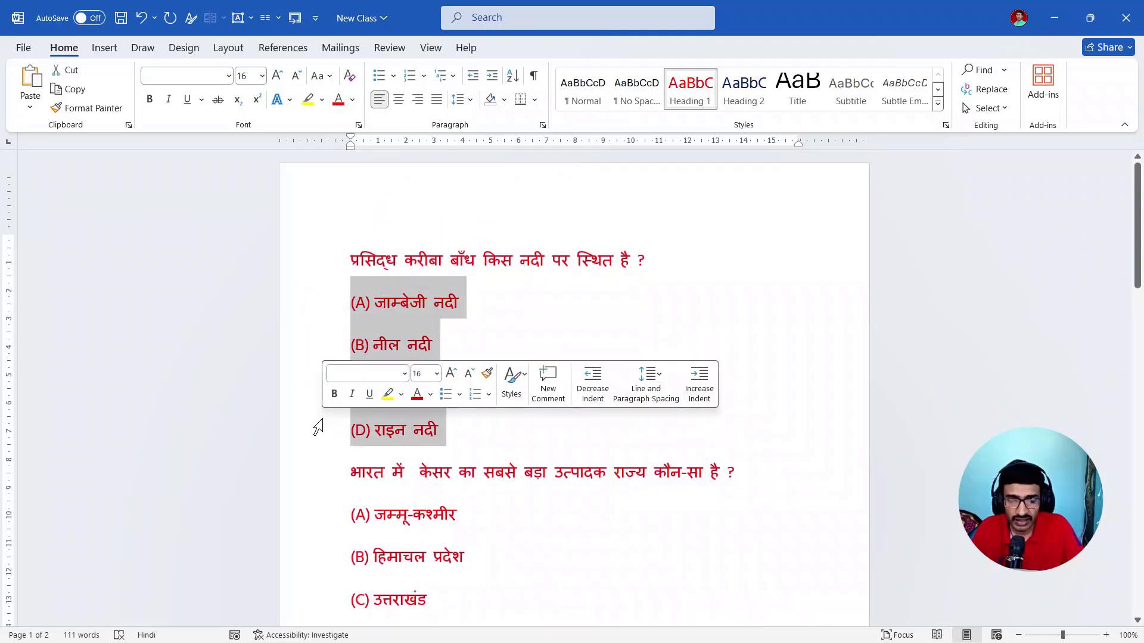
{"action": "left_click", "coordinate": [742, 91]}
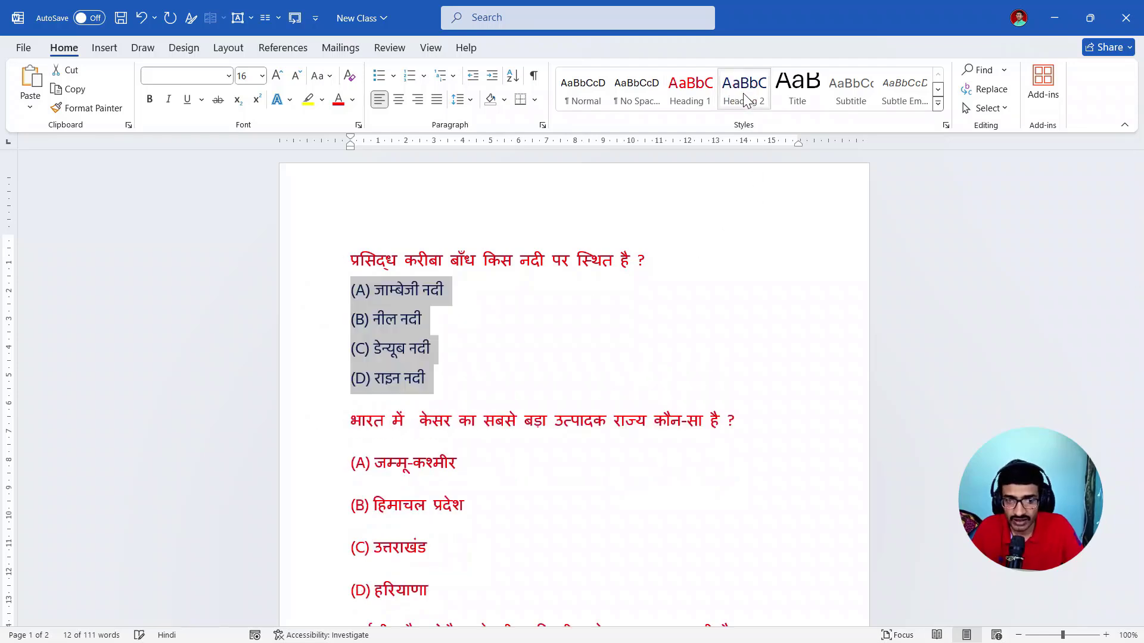
{"action": "scroll", "coordinate": [596, 355], "scroll_direction": "down", "scroll_amount": 2}
{"action": "left_click_drag", "start_coordinate": [319, 403], "coordinate": [314, 516]}
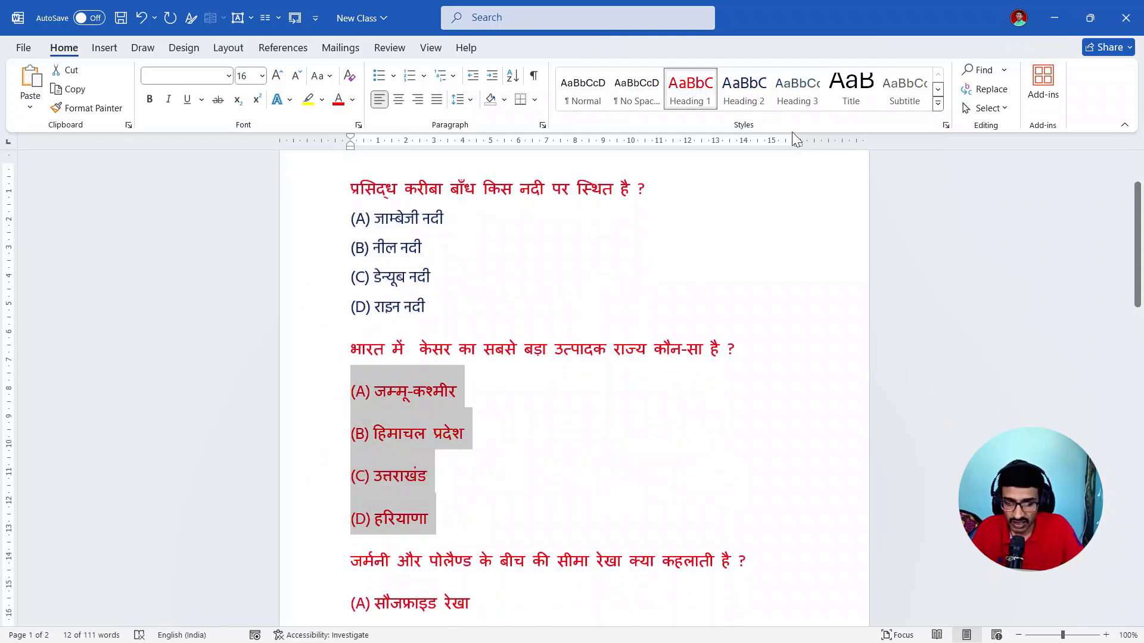
{"action": "left_click", "coordinate": [752, 97]}
- Apply the Heading 2 style to answer options A to D of the third, fourth and fifth questions
{"action": "scroll", "coordinate": [587, 396], "scroll_direction": "down", "scroll_amount": 4}
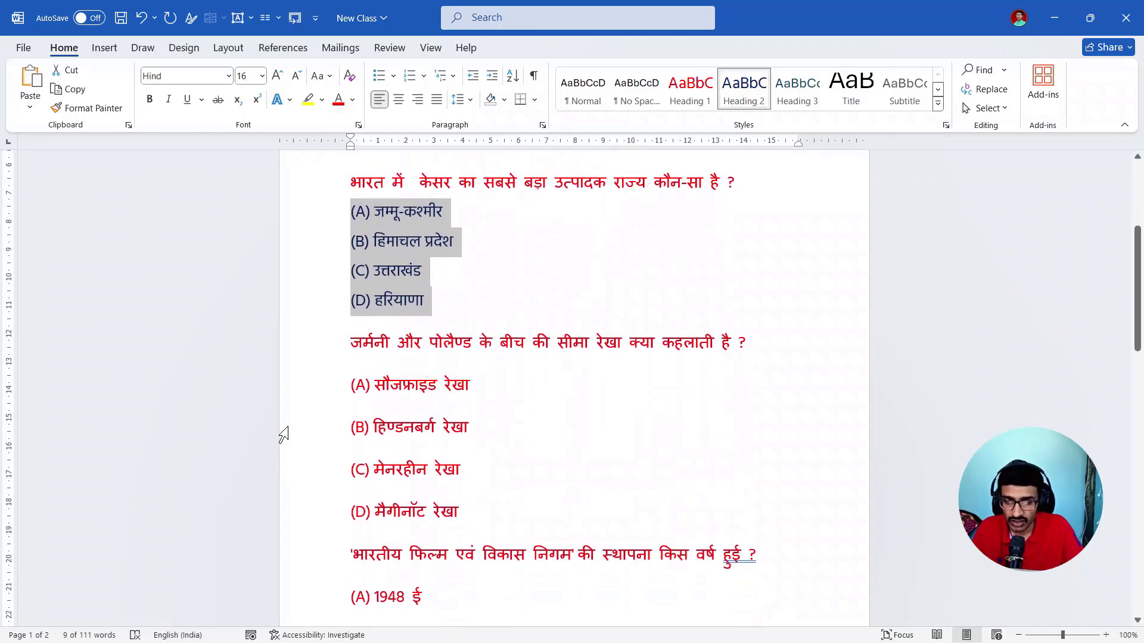
{"action": "left_click_drag", "start_coordinate": [312, 386], "coordinate": [315, 500]}
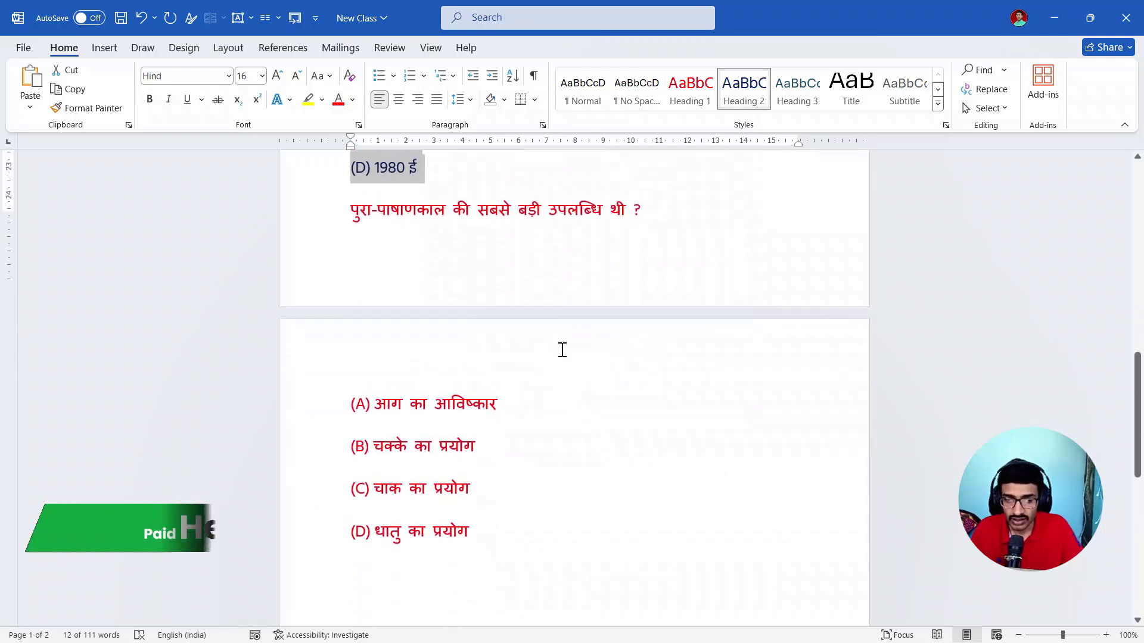
{"action": "scroll", "coordinate": [562, 350], "scroll_direction": "down", "scroll_amount": 1}
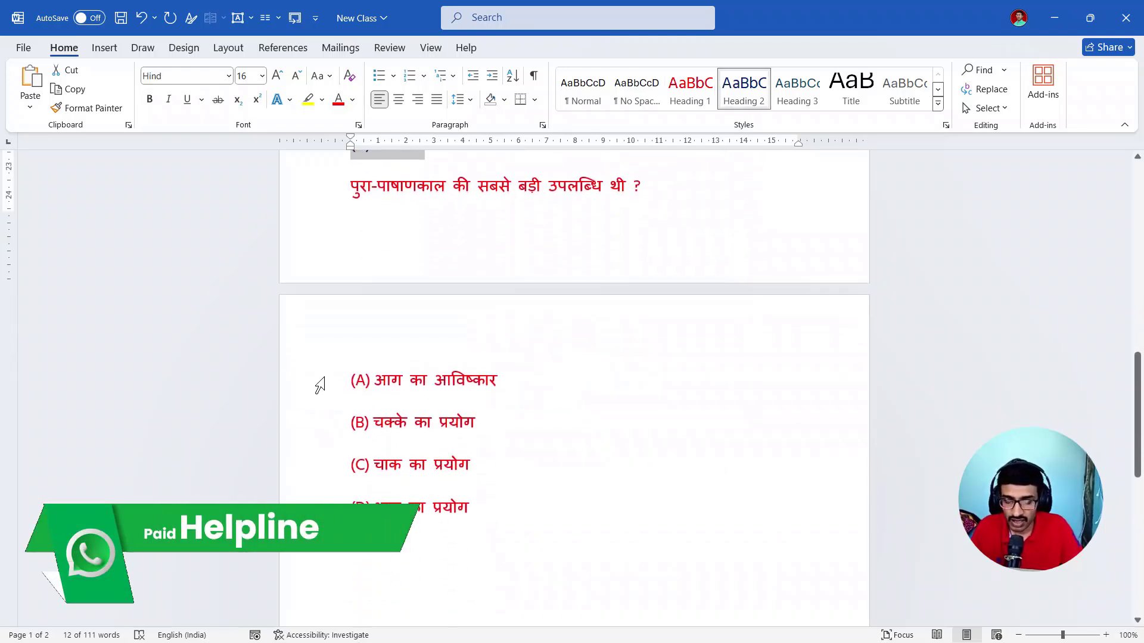
{"action": "mouse_move", "coordinate": [321, 393]}
{"action": "left_mouse_down"}
{"action": "mouse_move", "coordinate": [322, 503]}
{"action": "mouse_move", "coordinate": [303, 390]}
{"action": "left_mouse_up"}
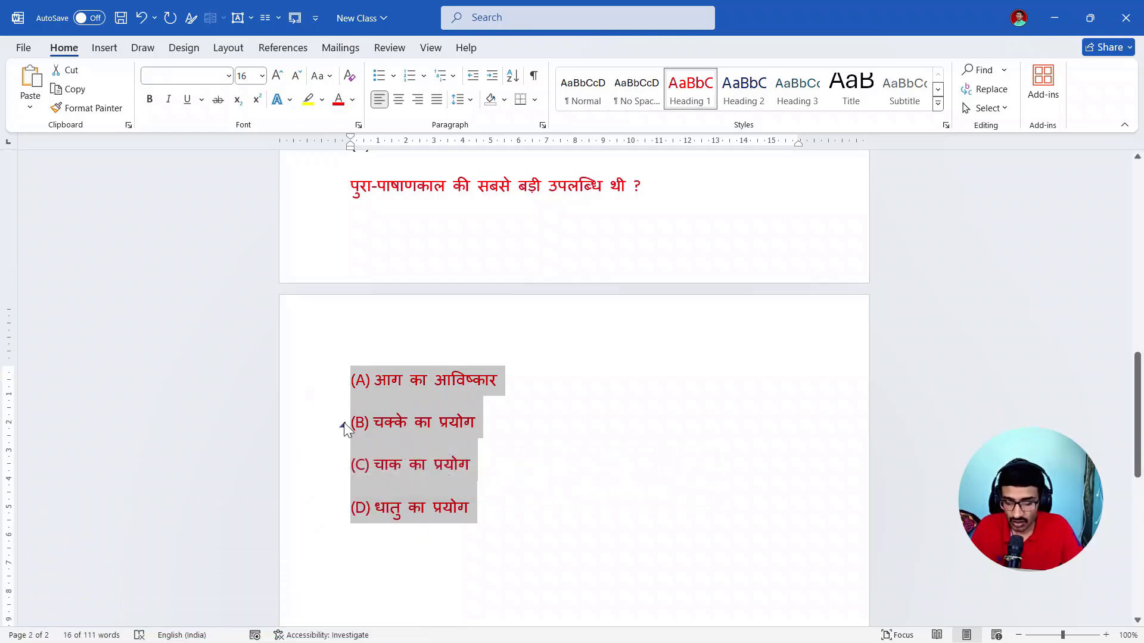
{"action": "key", "text": "ctrl+alt+2"}
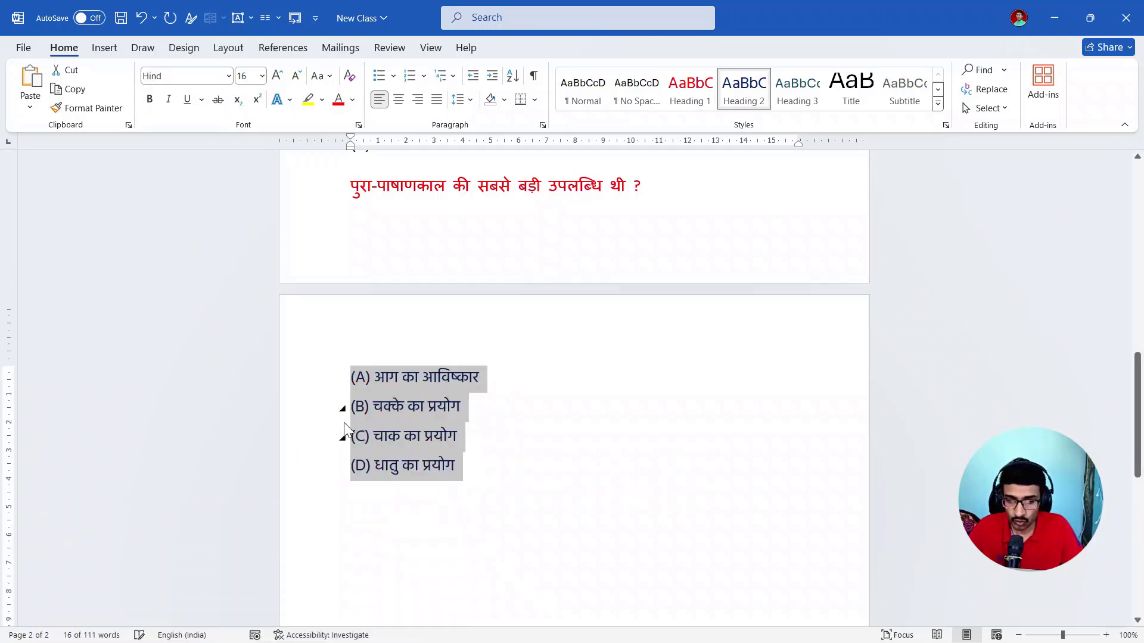
{"action": "scroll", "coordinate": [521, 429], "scroll_direction": "down", "scroll_amount": 3}
{"action": "scroll", "coordinate": [475, 383], "scroll_direction": "down", "scroll_amount": 5}
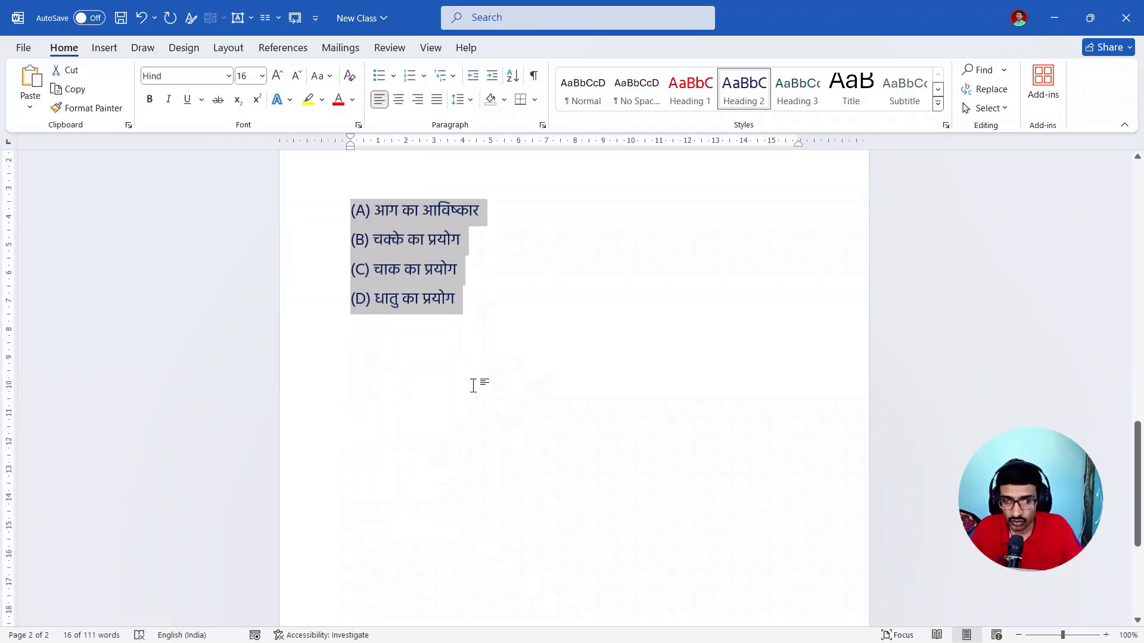
{"action": "scroll", "coordinate": [590, 363], "scroll_direction": "up", "scroll_amount": 3}
{"action": "left_click", "coordinate": [585, 307]}
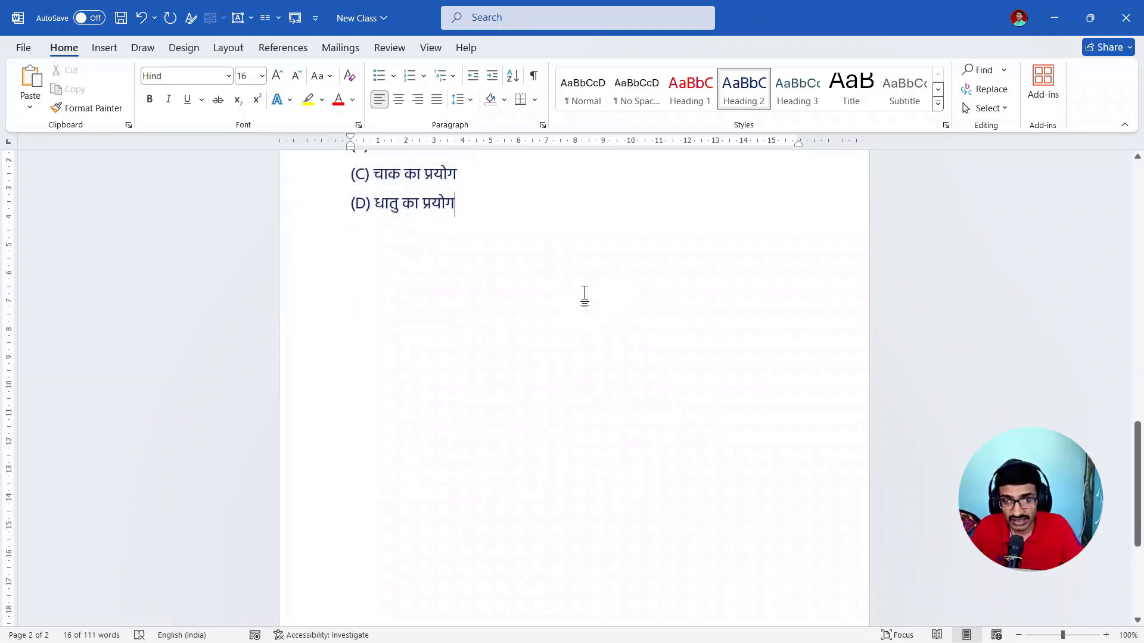
- Save the New Class document with its heading styles
{"action": "scroll", "coordinate": [603, 344], "scroll_direction": "up", "scroll_amount": 4}
{"action": "scroll", "coordinate": [604, 347], "scroll_direction": "up", "scroll_amount": 9}
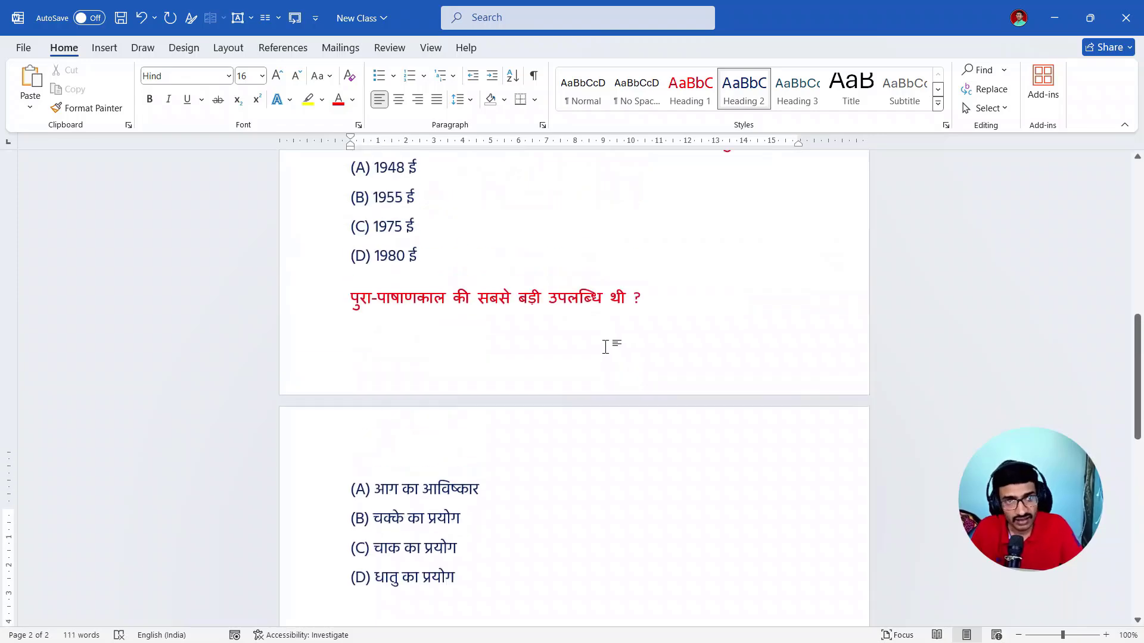
{"action": "scroll", "coordinate": [620, 319], "scroll_direction": "up", "scroll_amount": 8}
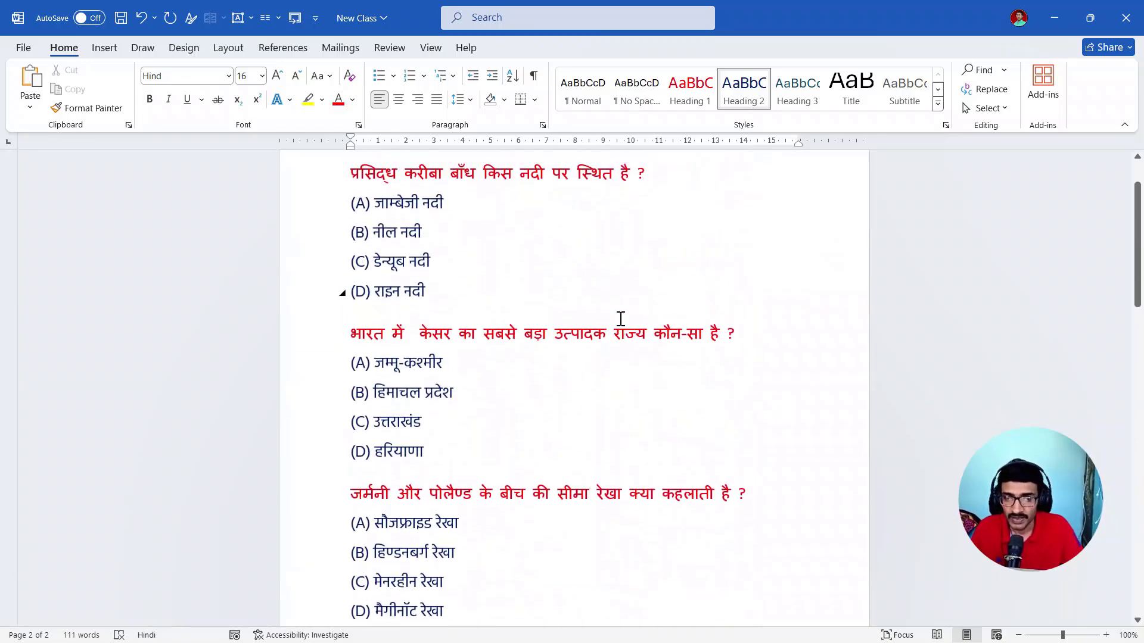
{"action": "left_click", "coordinate": [24, 49]}
{"action": "left_click", "coordinate": [50, 245]}
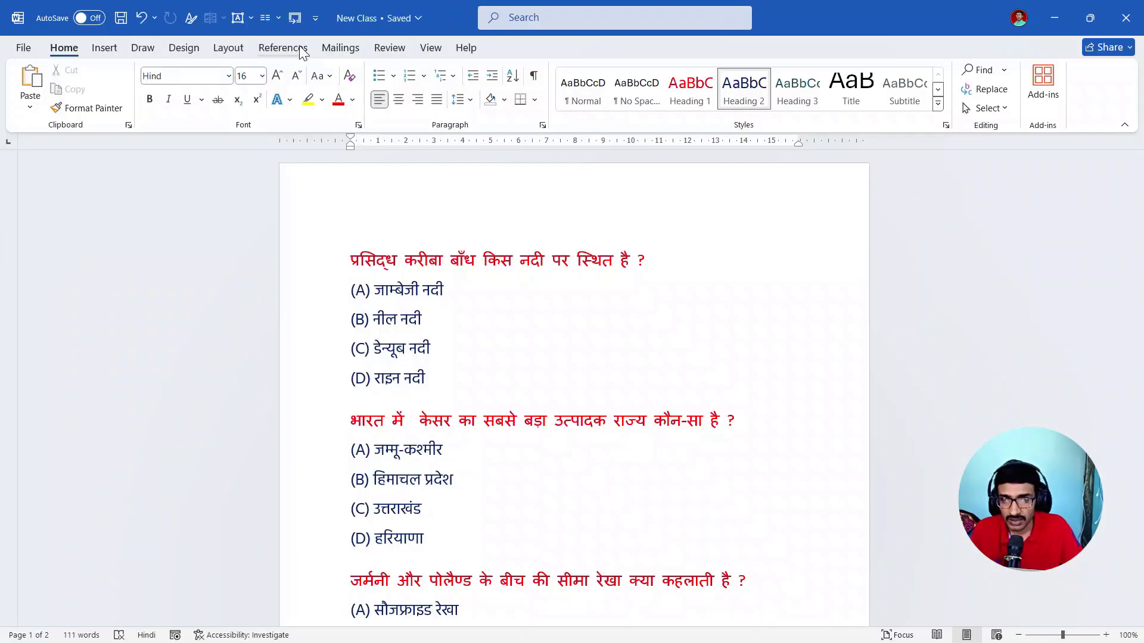
- Send the New Class document to PowerPoint and enable editing in the resulting presentation
{"action": "left_click", "coordinate": [297, 19]}
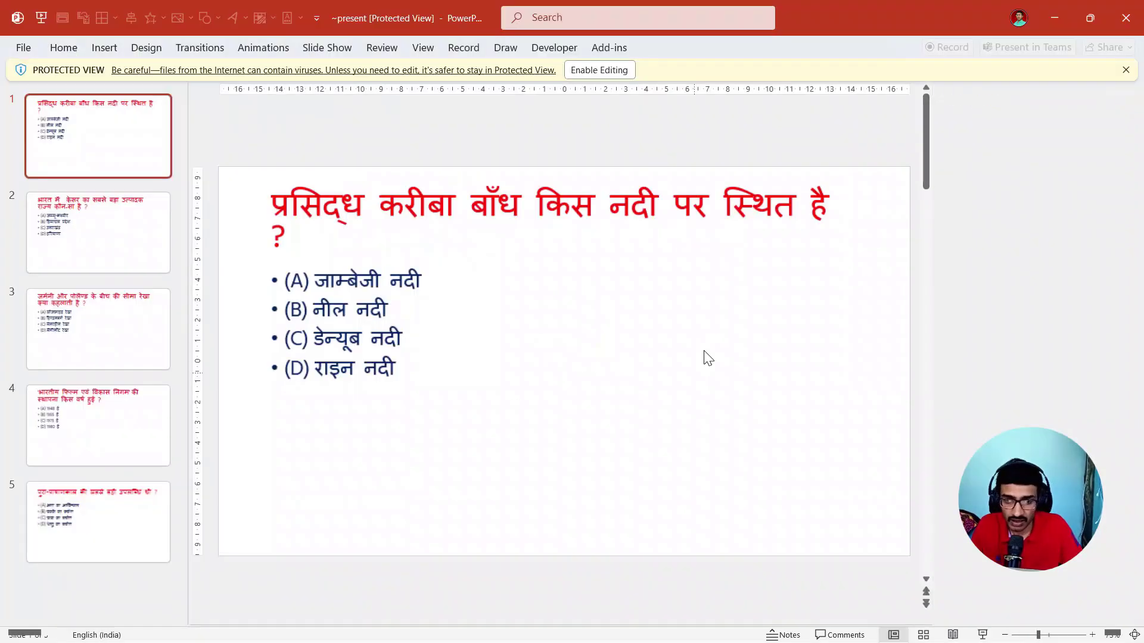
{"action": "left_click", "coordinate": [602, 70]}
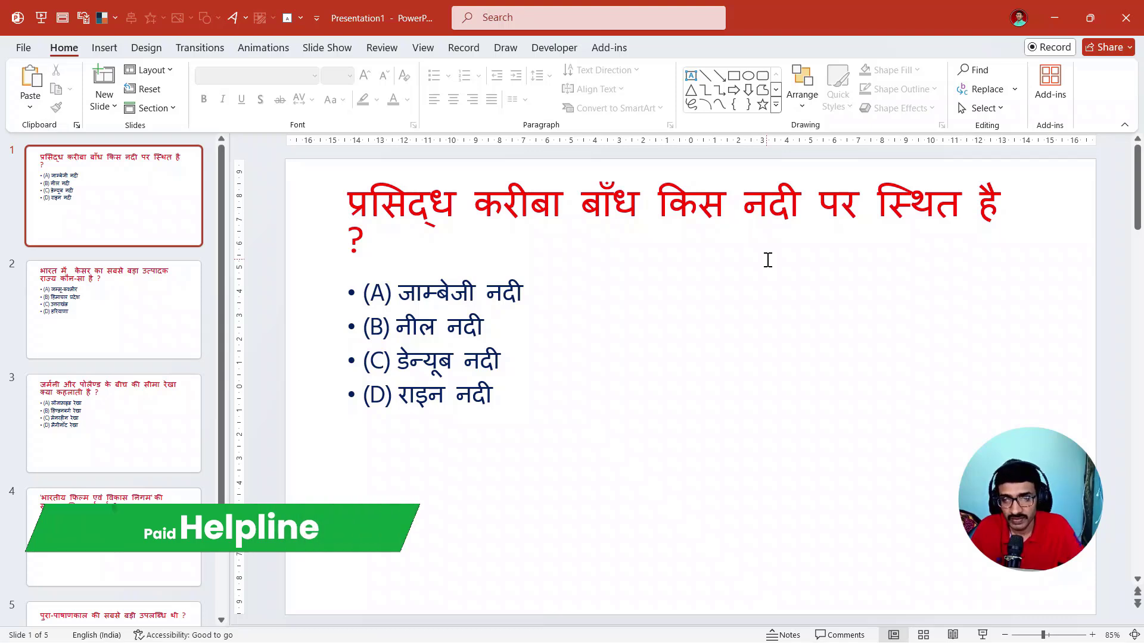
{"action": "left_click", "coordinate": [29, 108]}
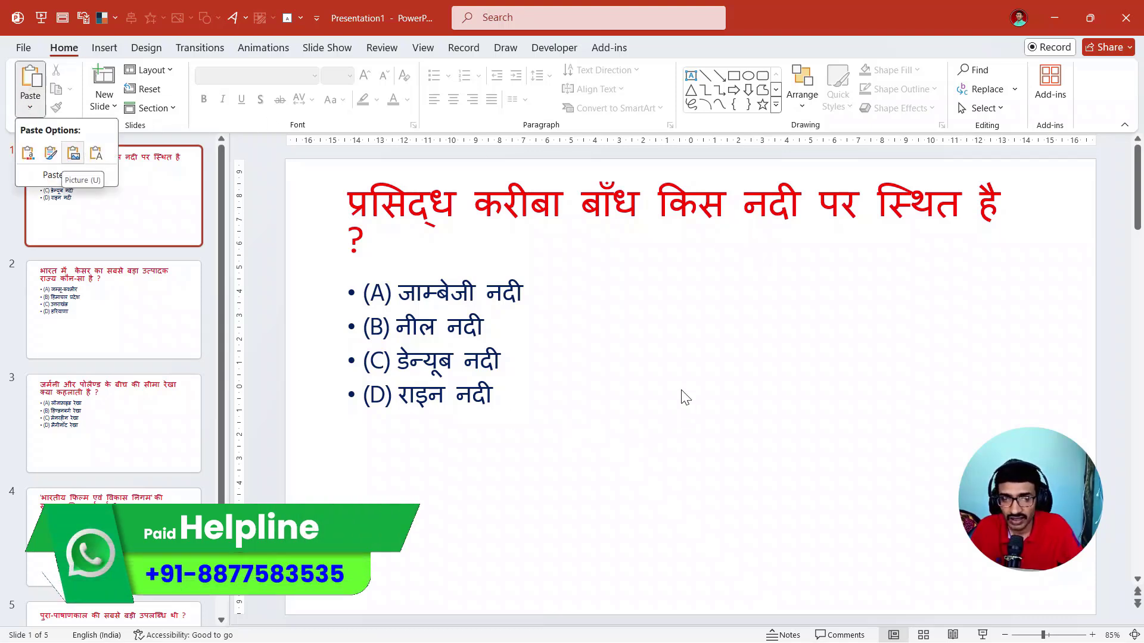
{"action": "left_click", "coordinate": [674, 363]}
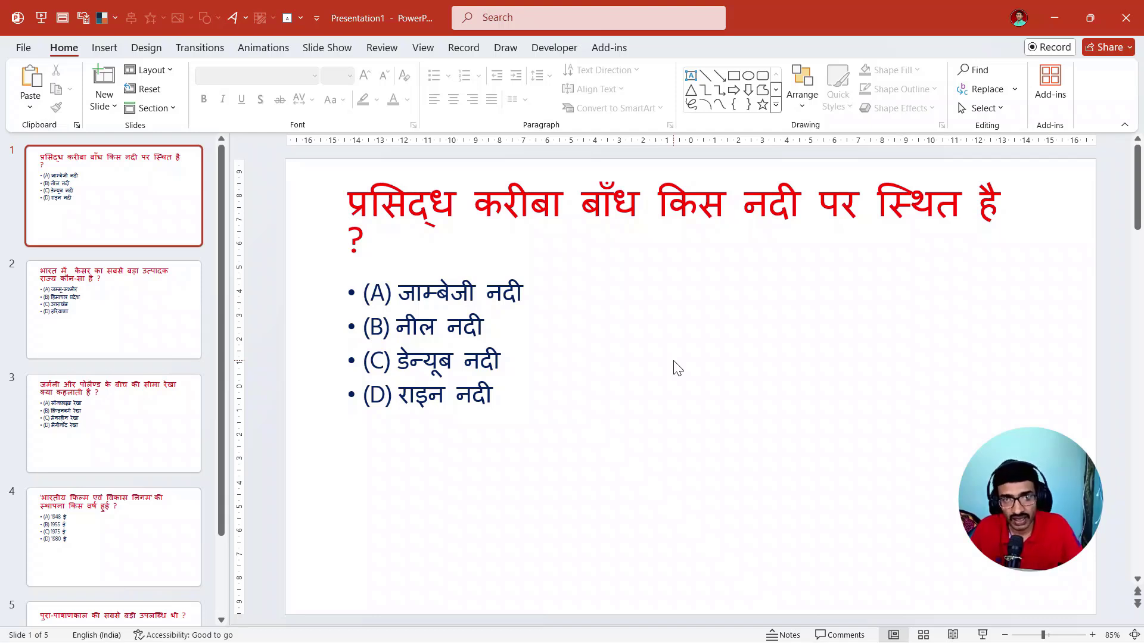
- Check the second and third slides, and apply the black Dark Themes design to the whole presentation
{"action": "left_click", "coordinate": [136, 317]}
{"action": "left_click", "coordinate": [129, 413]}
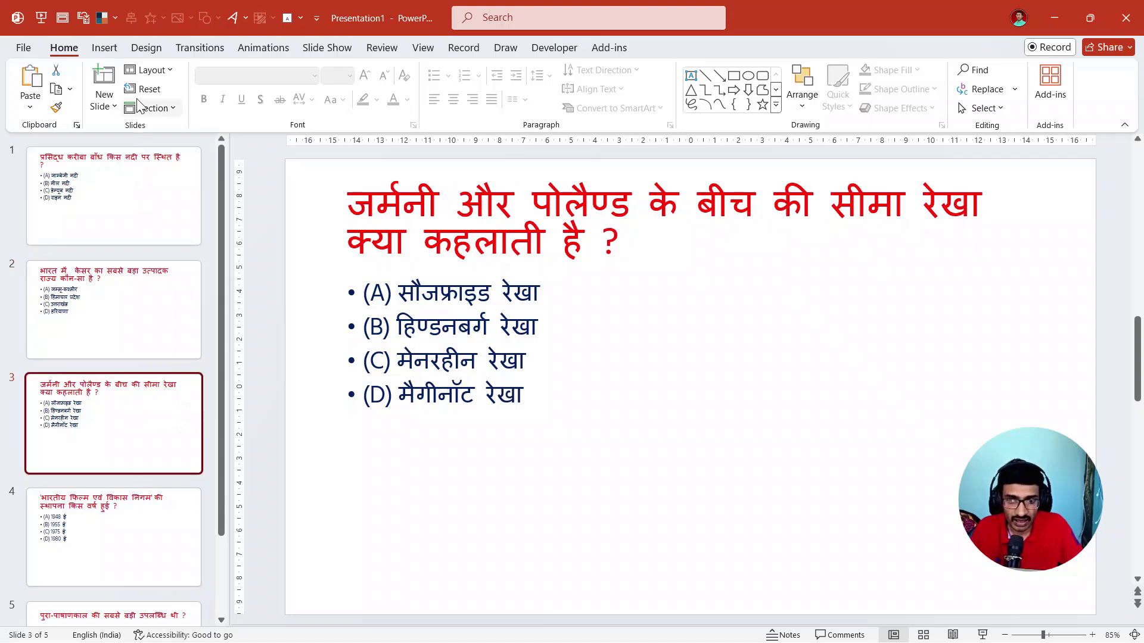
{"action": "left_click", "coordinate": [146, 48]}
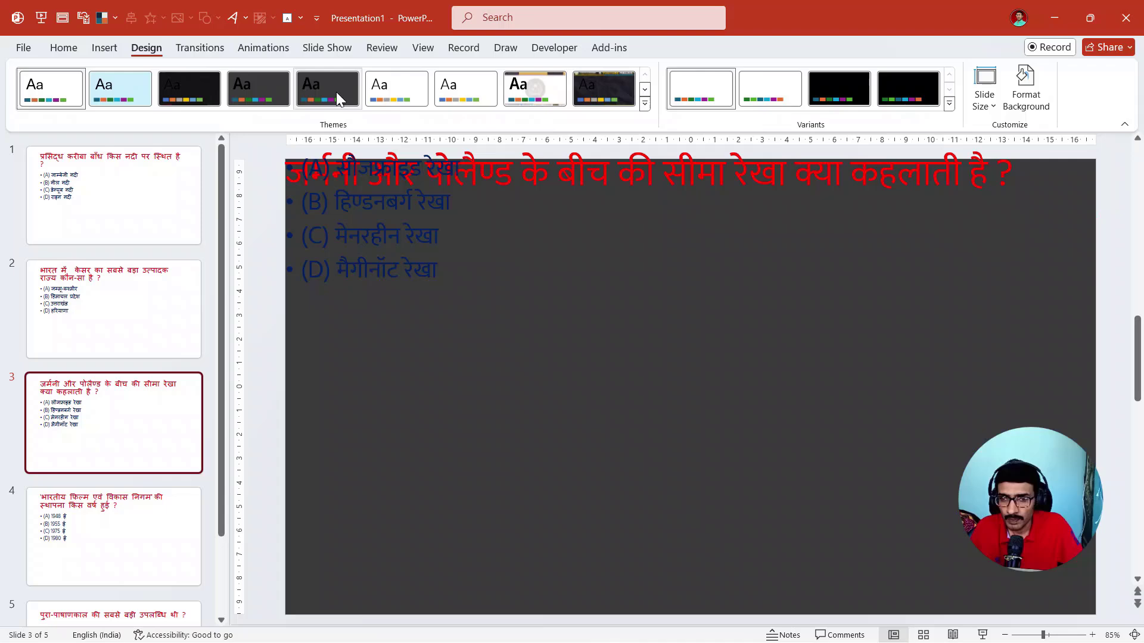
{"action": "left_click", "coordinate": [188, 102]}
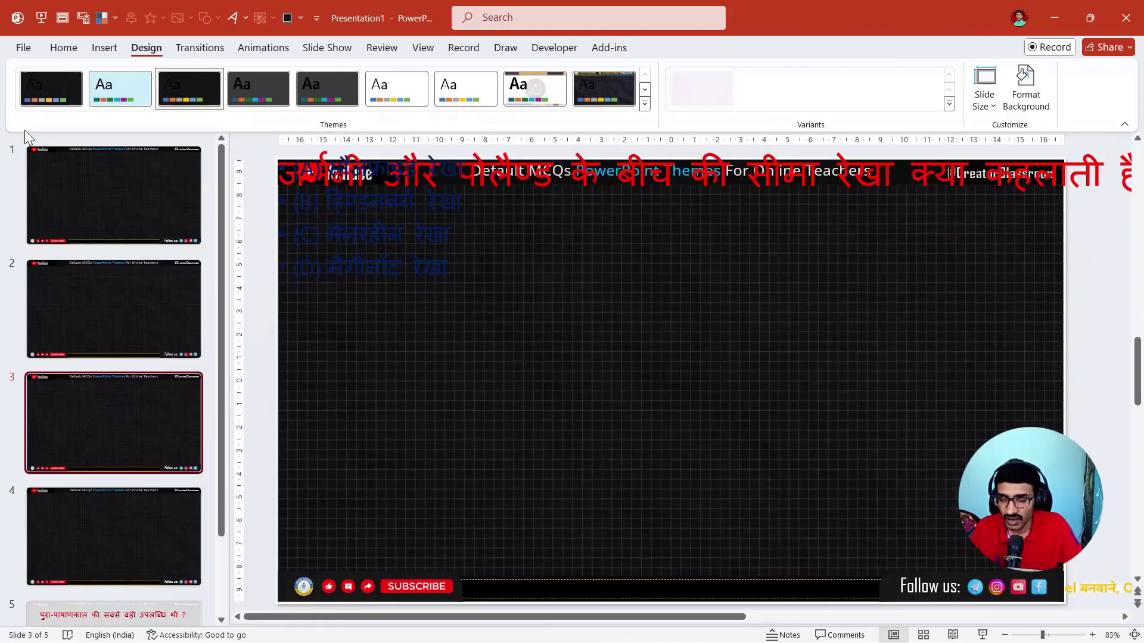
- Select all the question slides and apply the Title and Content layout of Dark Themes to them
{"action": "left_click", "coordinate": [60, 49]}
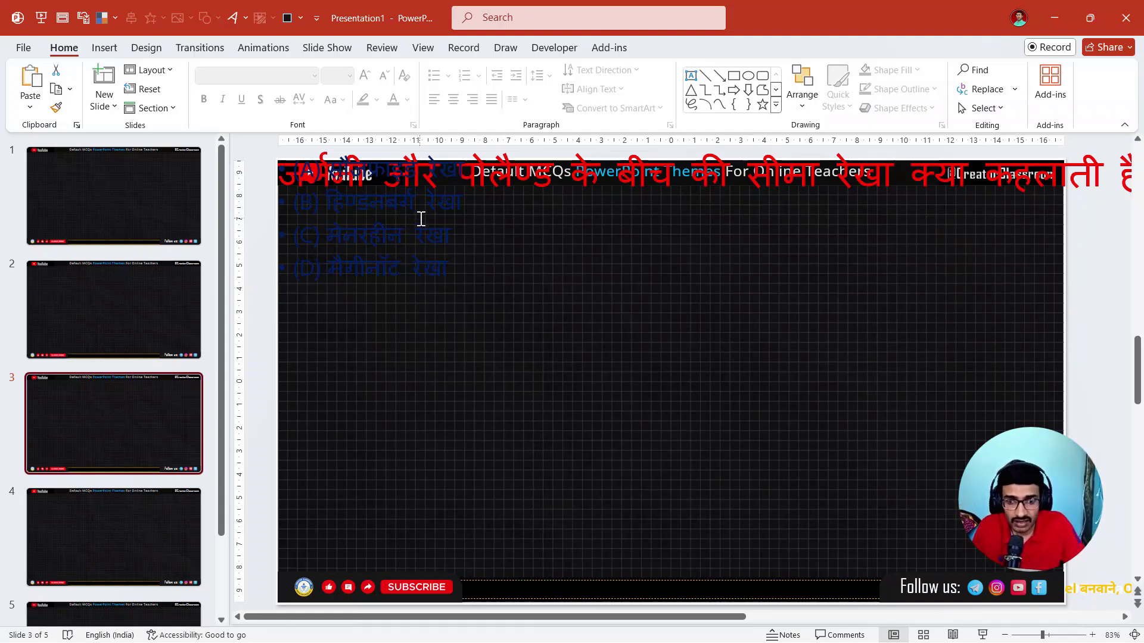
{"action": "left_click", "coordinate": [118, 312]}
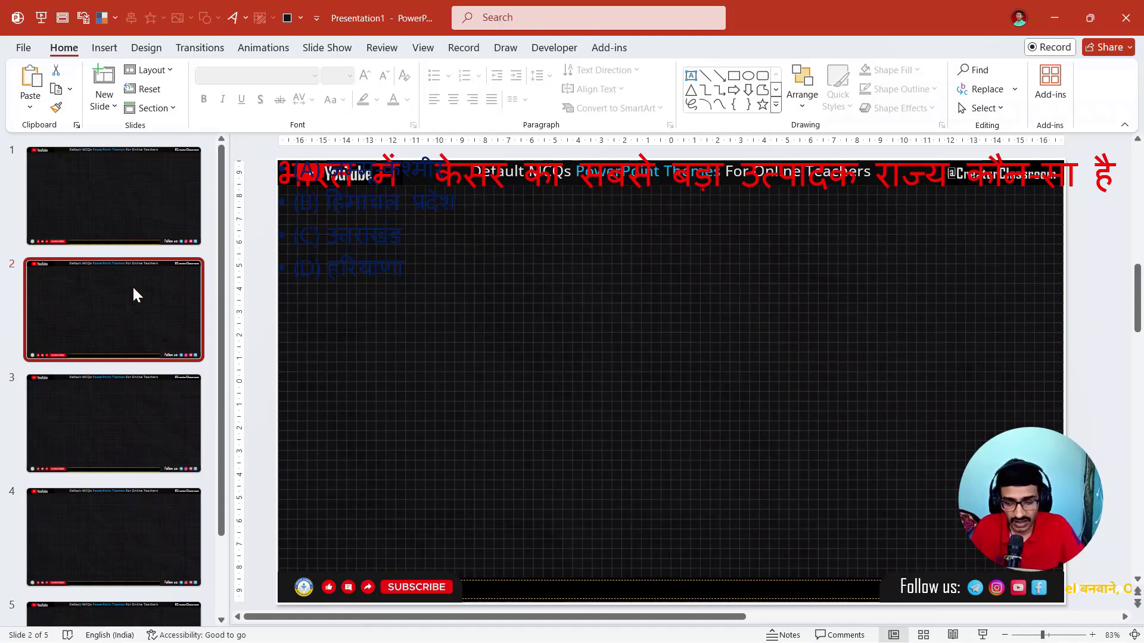
{"action": "key", "text": "ctrl+a"}
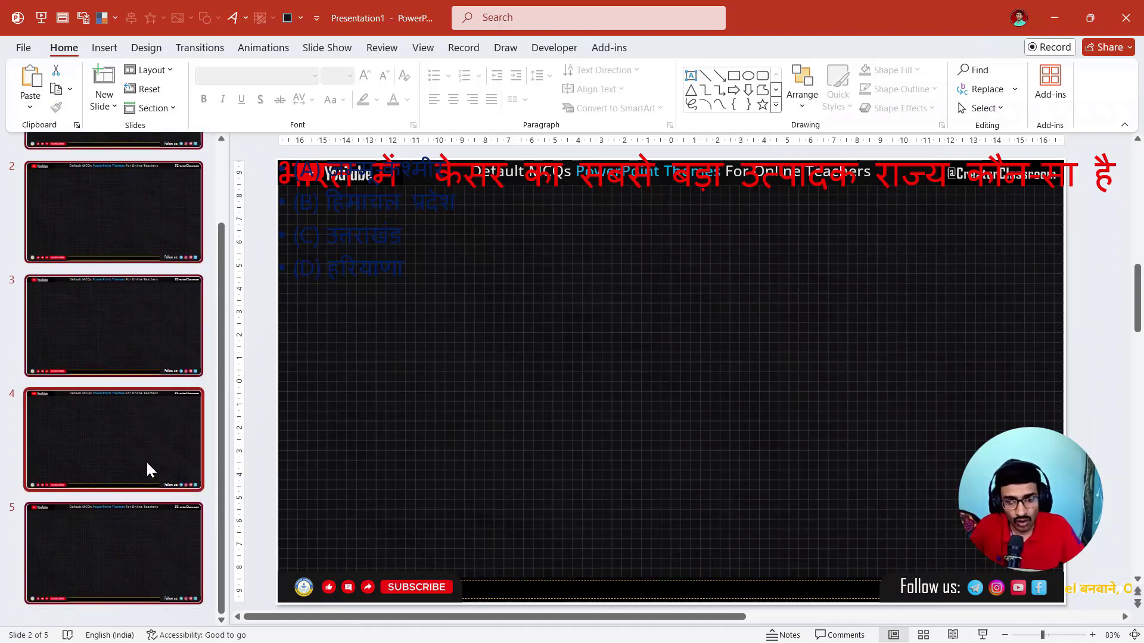
{"action": "scroll", "coordinate": [133, 386], "scroll_direction": "up", "scroll_amount": 2}
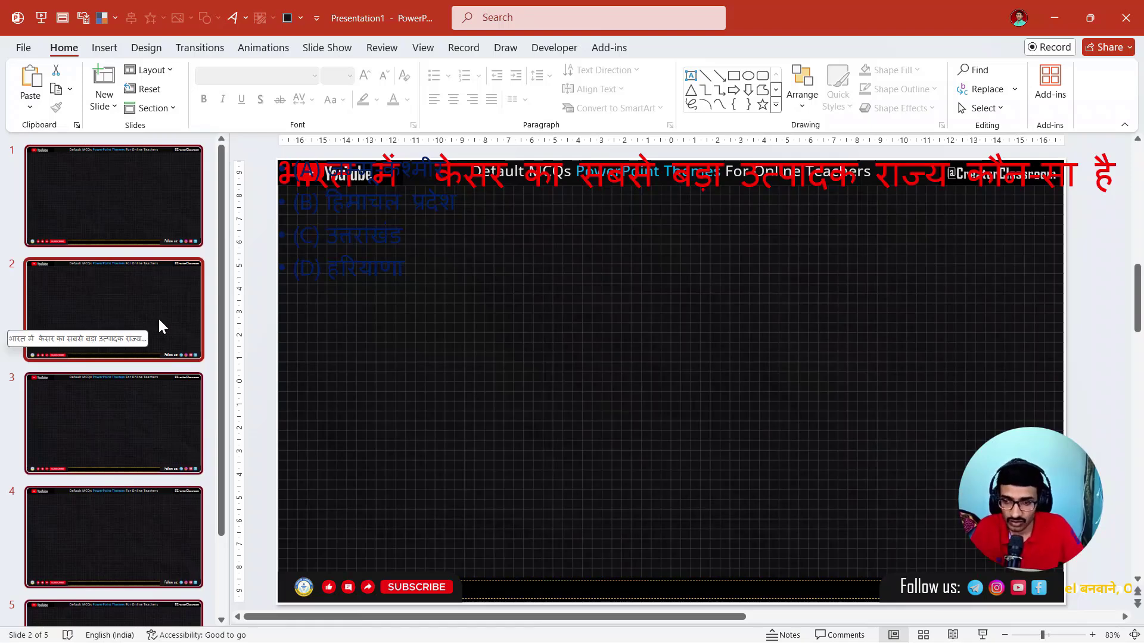
{"action": "left_click", "coordinate": [157, 70]}
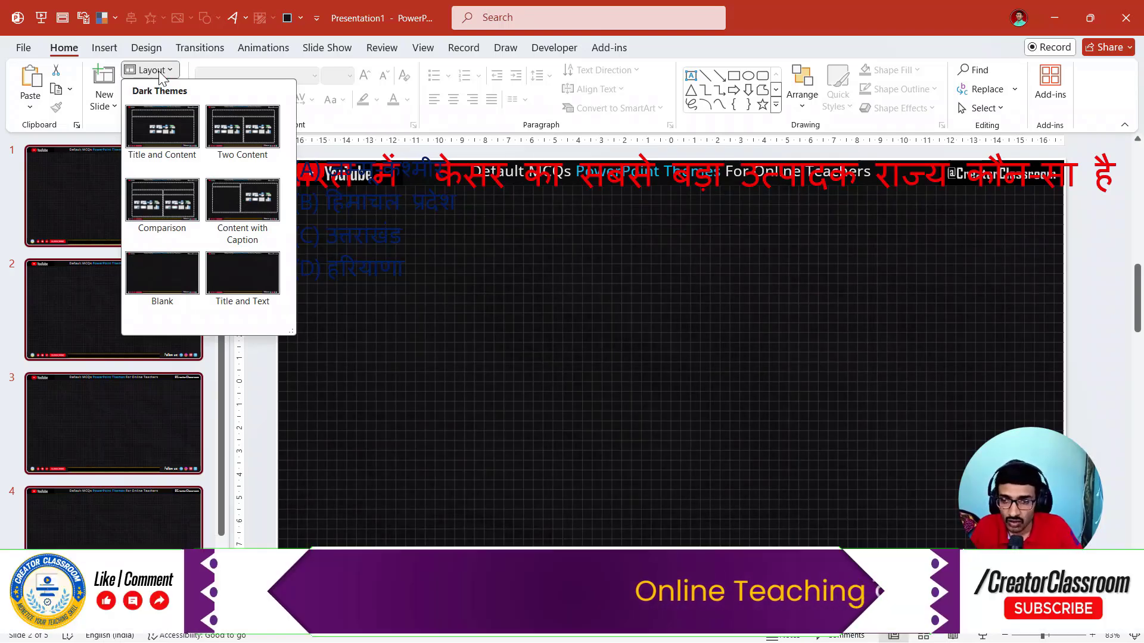
{"action": "left_click", "coordinate": [174, 140]}
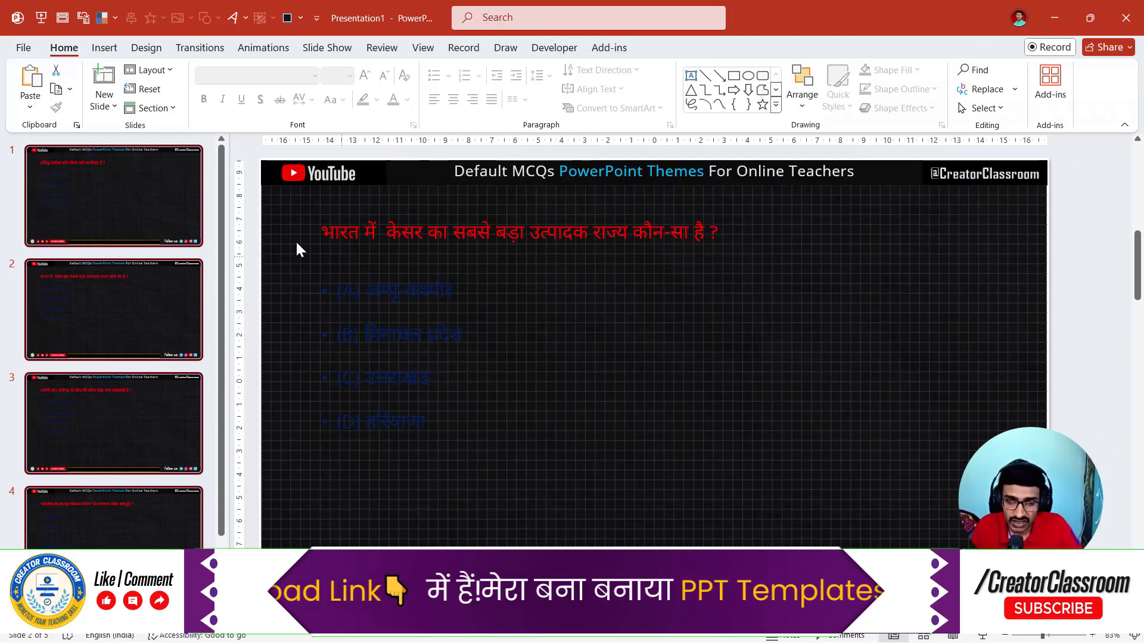
- Reset all selected slides to the layout's default formatting and review the second and third slides
{"action": "left_click", "coordinate": [159, 95]}
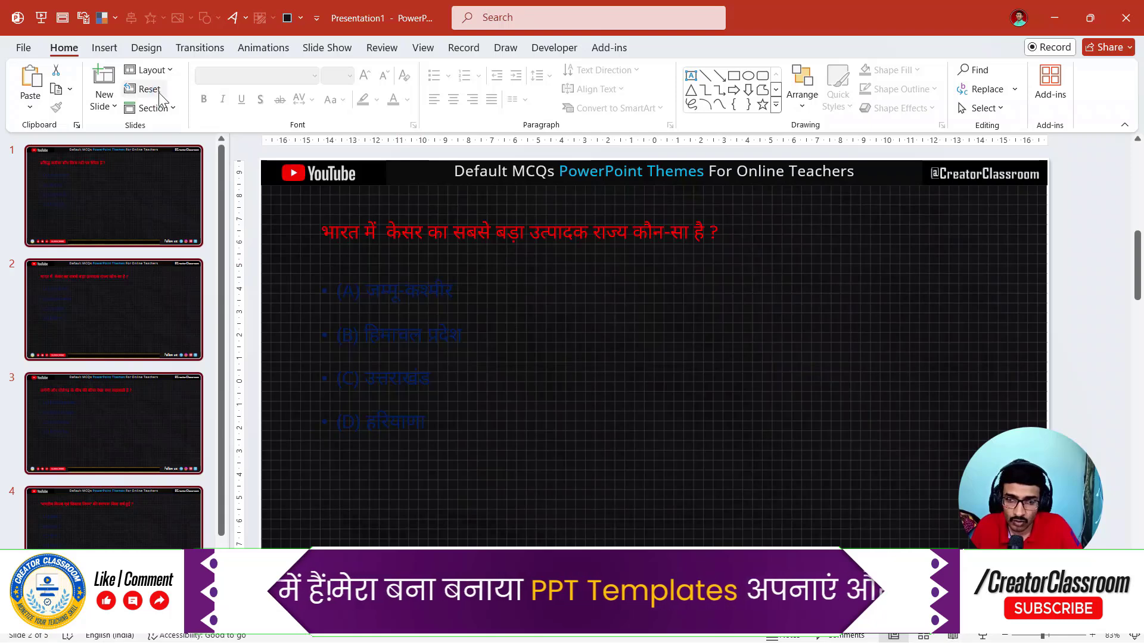
{"action": "left_click", "coordinate": [114, 294]}
{"action": "left_click", "coordinate": [116, 414]}
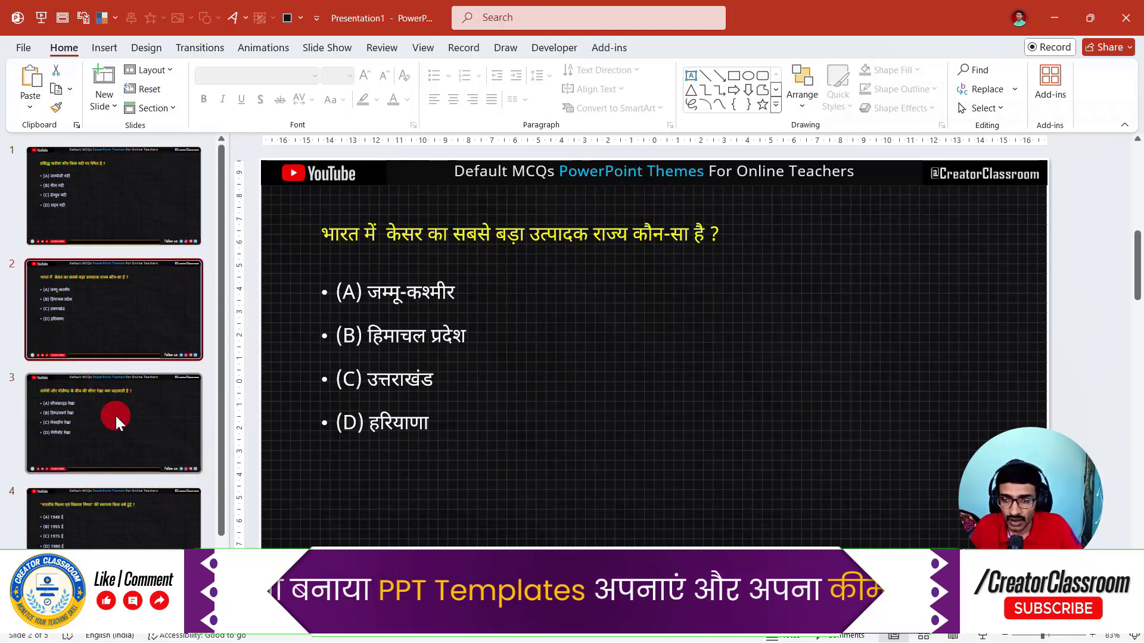